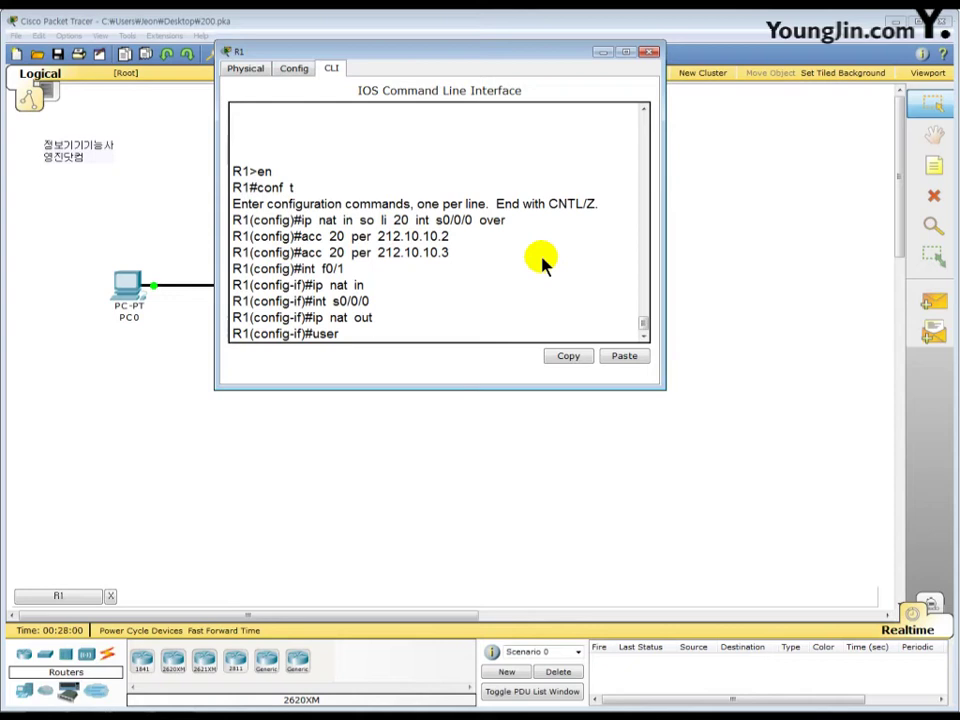
Add a local login for the ISP router and set R1's s0/0/0 to PPP encapsulation
{"action": "type", "text": "ISP pass skil"}
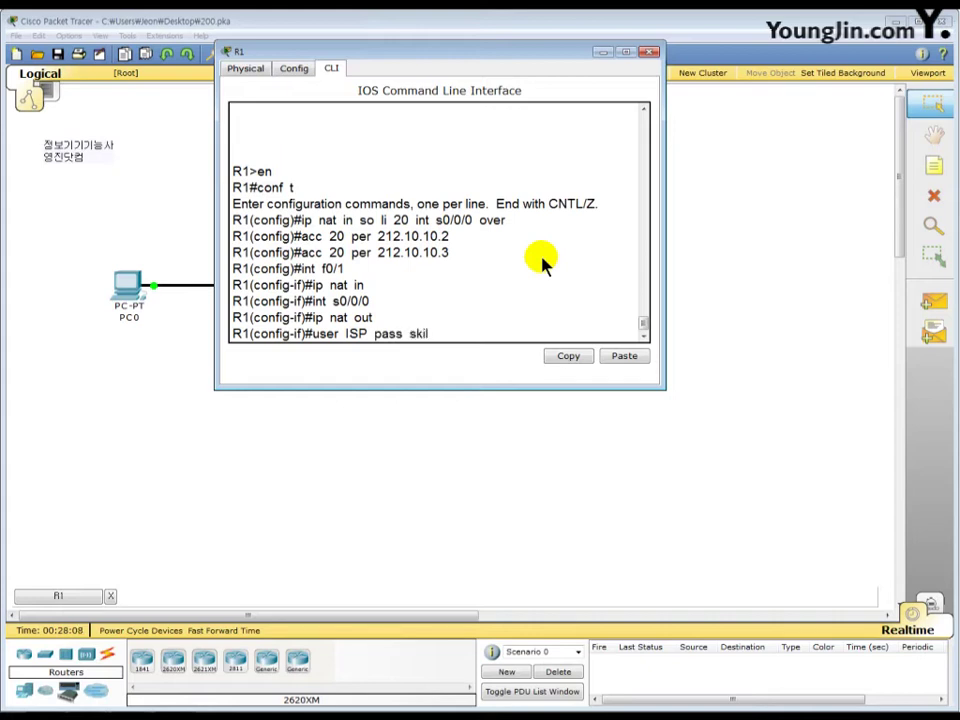
{"action": "type", "text": "ls"}
{"action": "key", "text": "Return"}
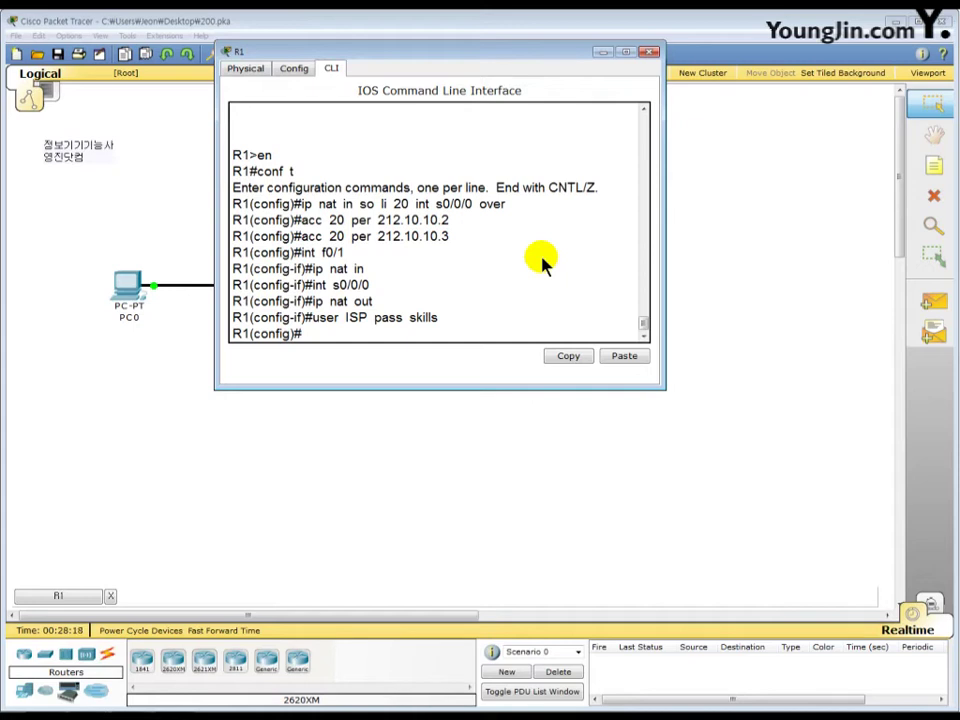
{"action": "type", "text": "int s0/0/0"}
{"action": "key", "text": "Return"}
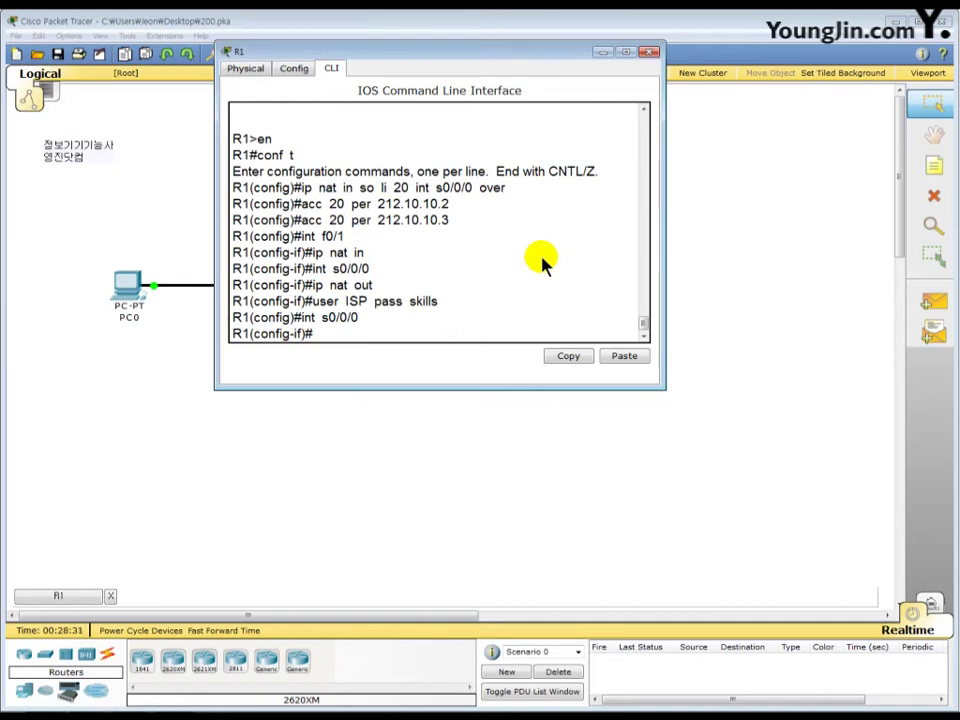
{"action": "type", "text": "en  ppp"}
{"action": "key", "text": "Return"}
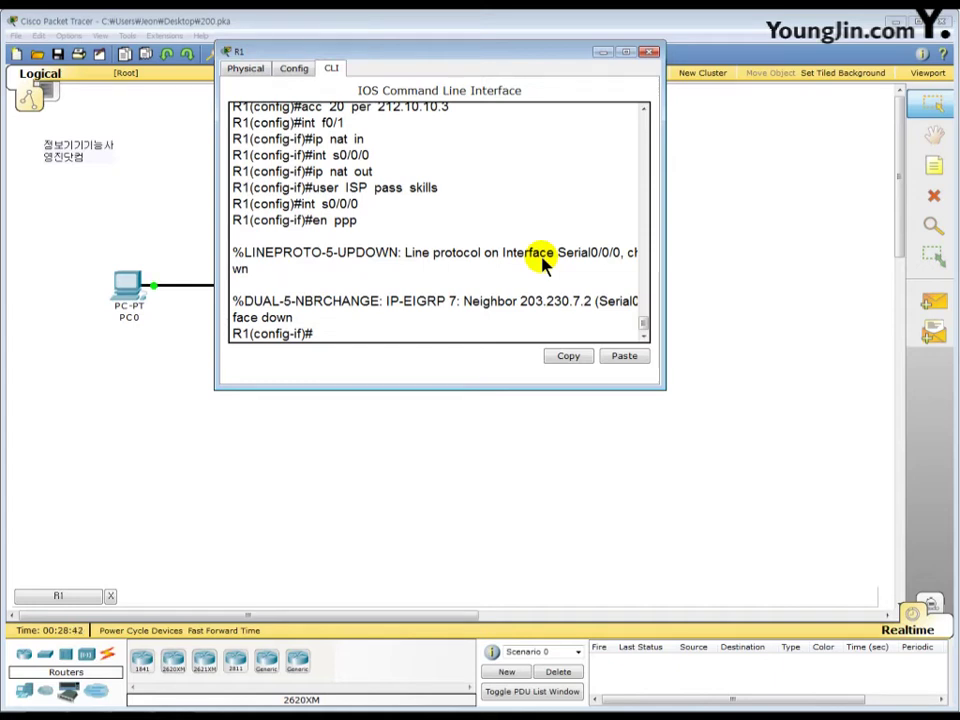
Require PAP authentication on s0/0/0, send username R1 with its password, and close R1's console
{"action": "key", "text": "Return"}
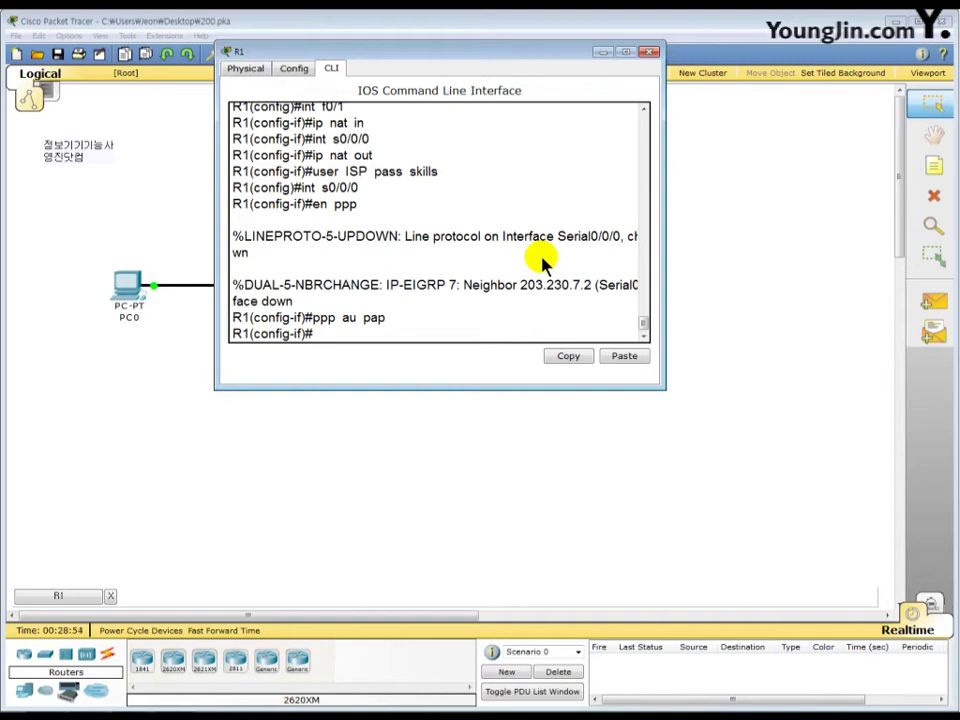
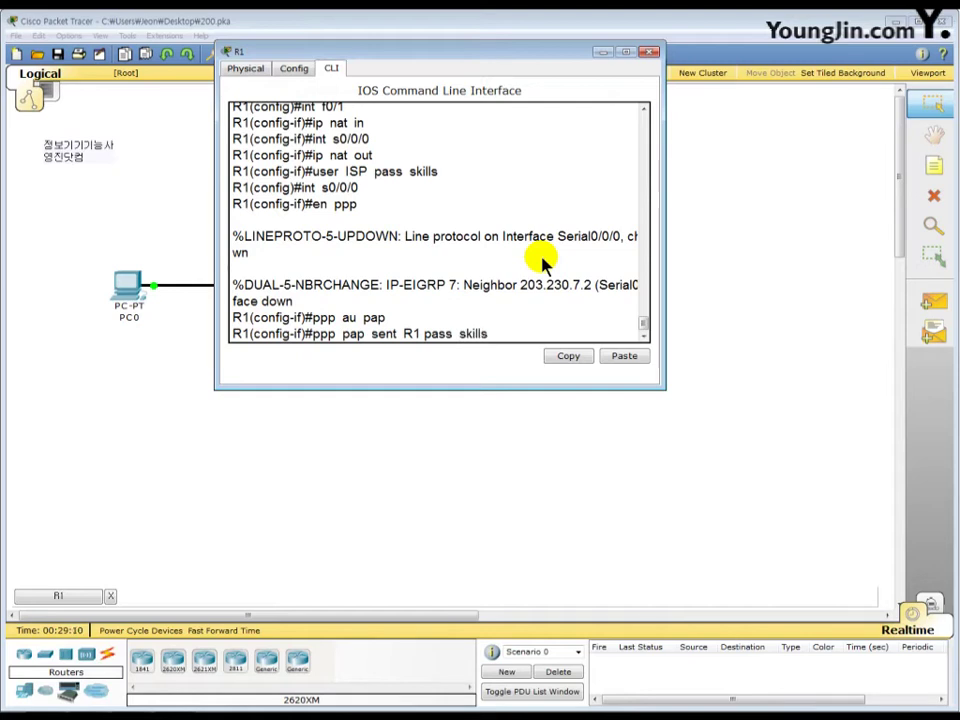
{"action": "key", "text": "Return"}
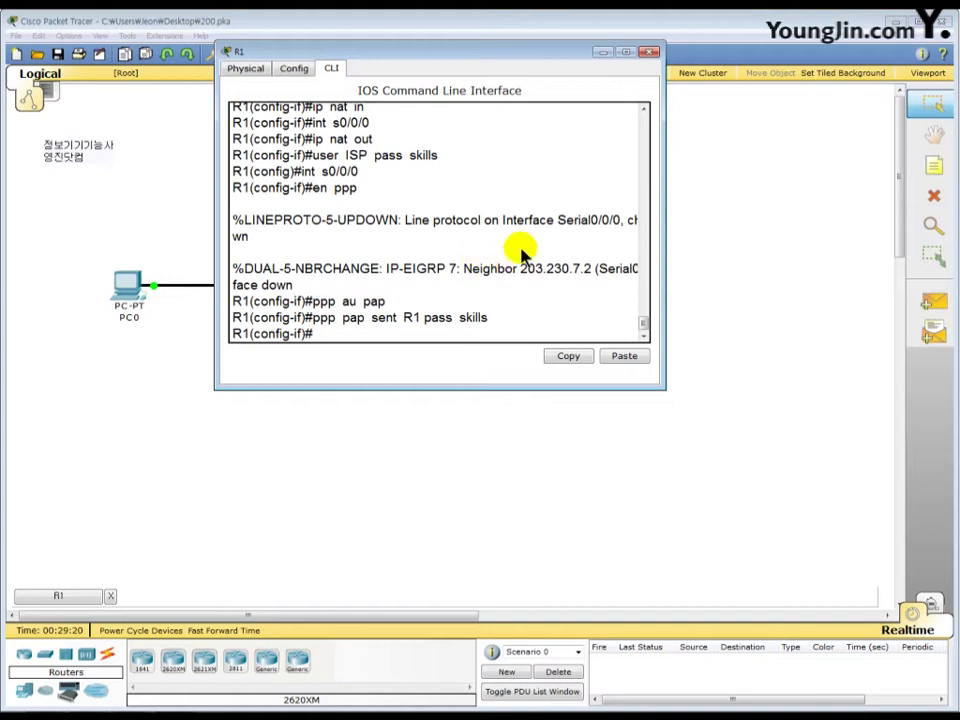
{"action": "left_click", "coordinate": [649, 56]}
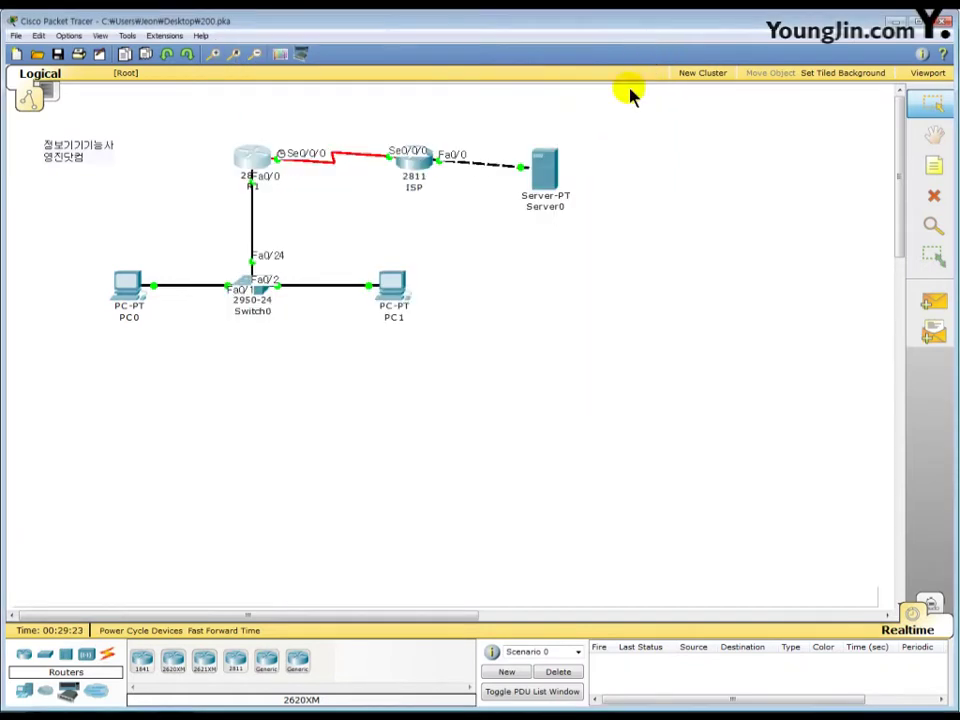
Open the ISP router's CLI and enter global configuration mode with en and conf t
{"action": "left_click", "coordinate": [411, 168]}
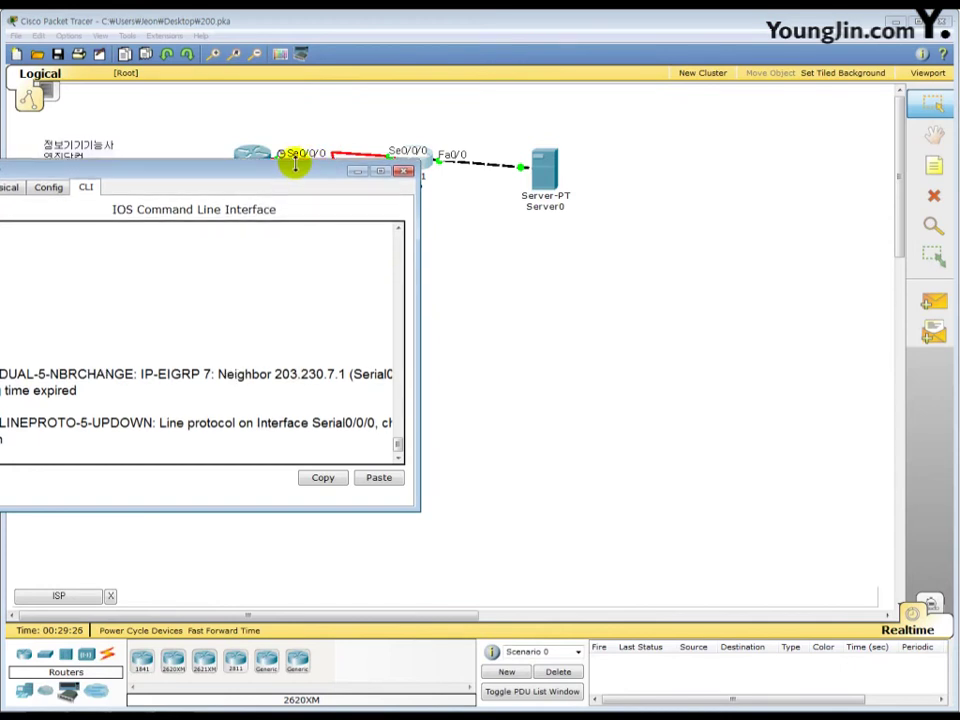
{"action": "left_click_drag", "start_coordinate": [296, 176], "coordinate": [486, 55]}
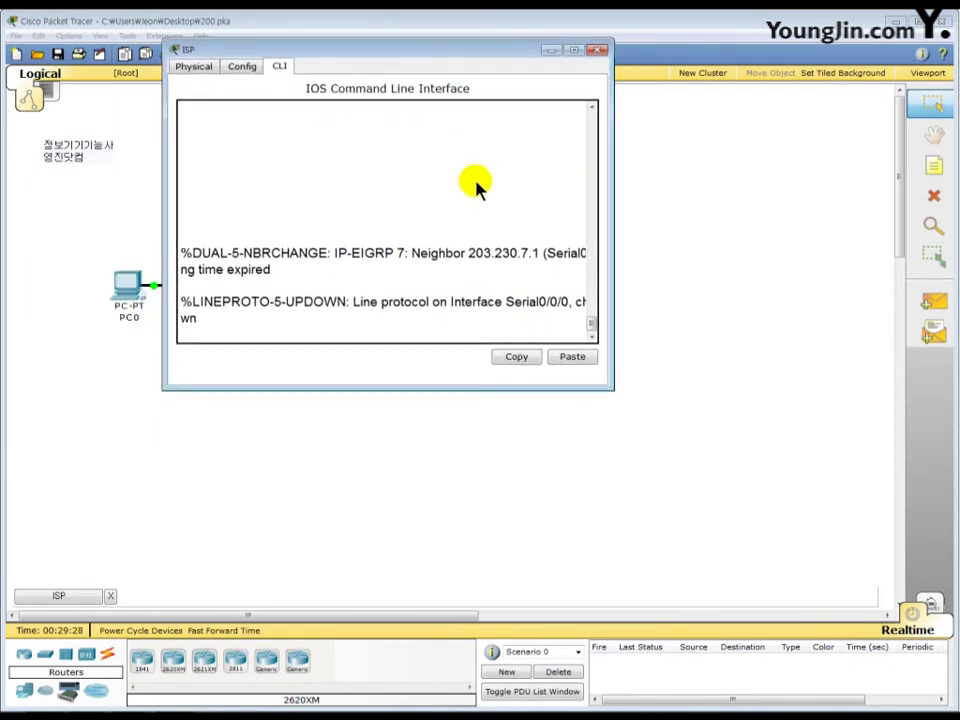
{"action": "key", "text": "Return"}
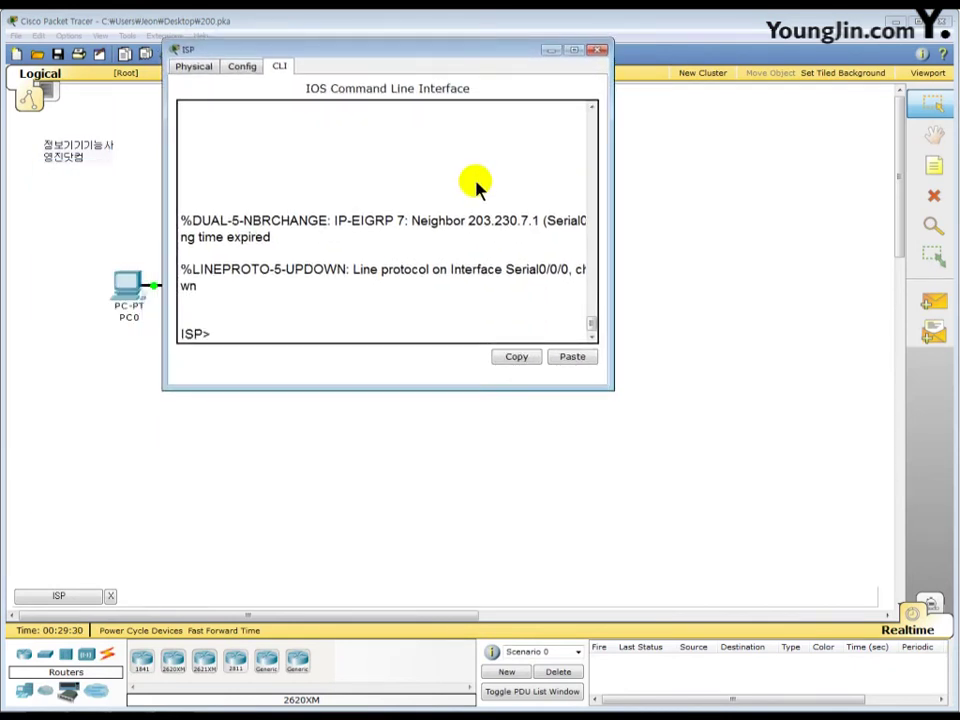
{"action": "type", "text": "en"}
{"action": "key", "text": "Return"}
{"action": "type", "text": "conf t"}
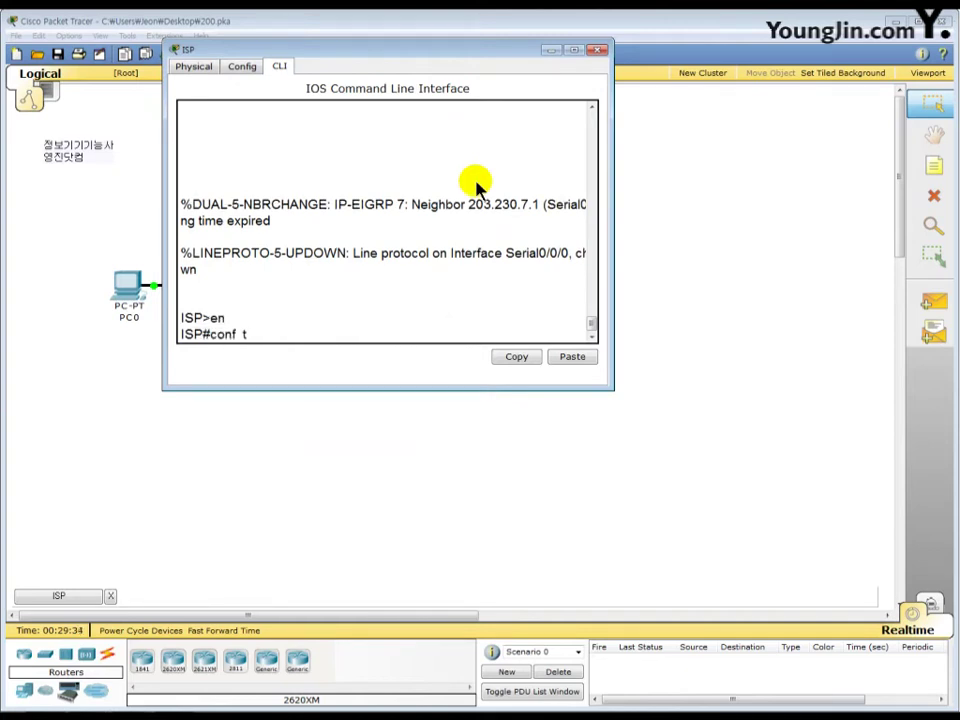
{"action": "key", "text": "Return"}
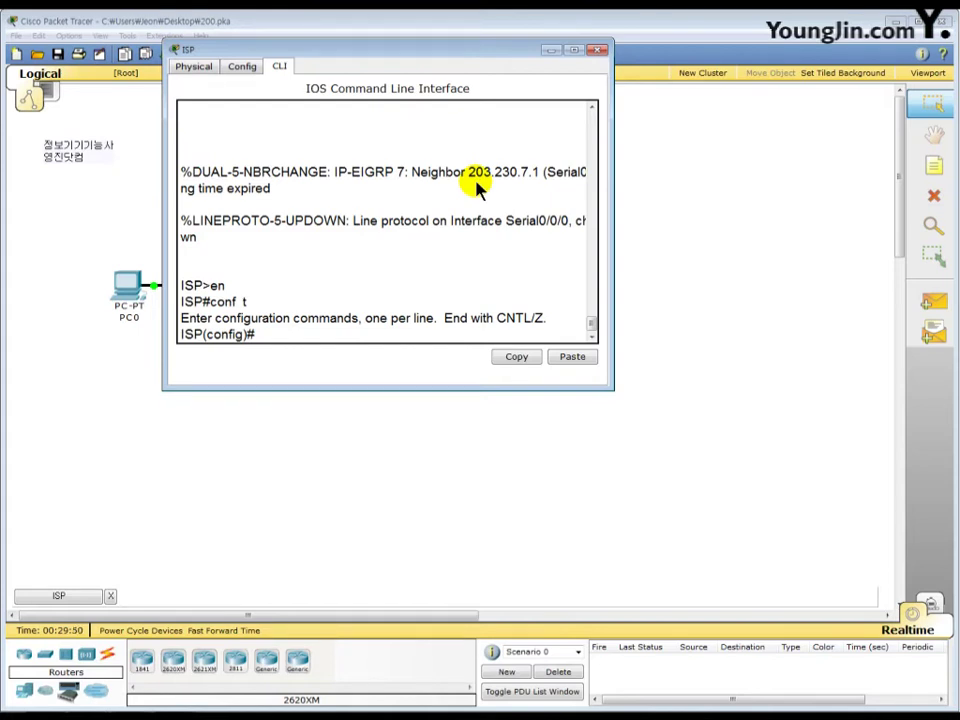
Add a local login for R1 on ISP and set ISP's s0/0/0 to PPP encapsulation
{"action": "type", "text": "user R1 pass skills"}
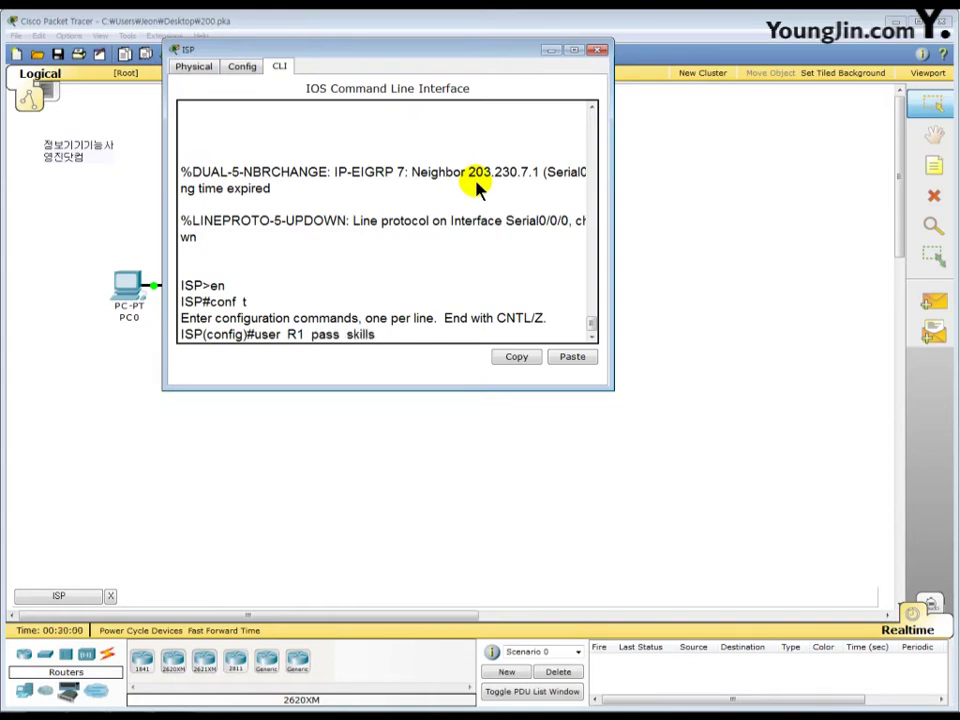
{"action": "key", "text": "Return"}
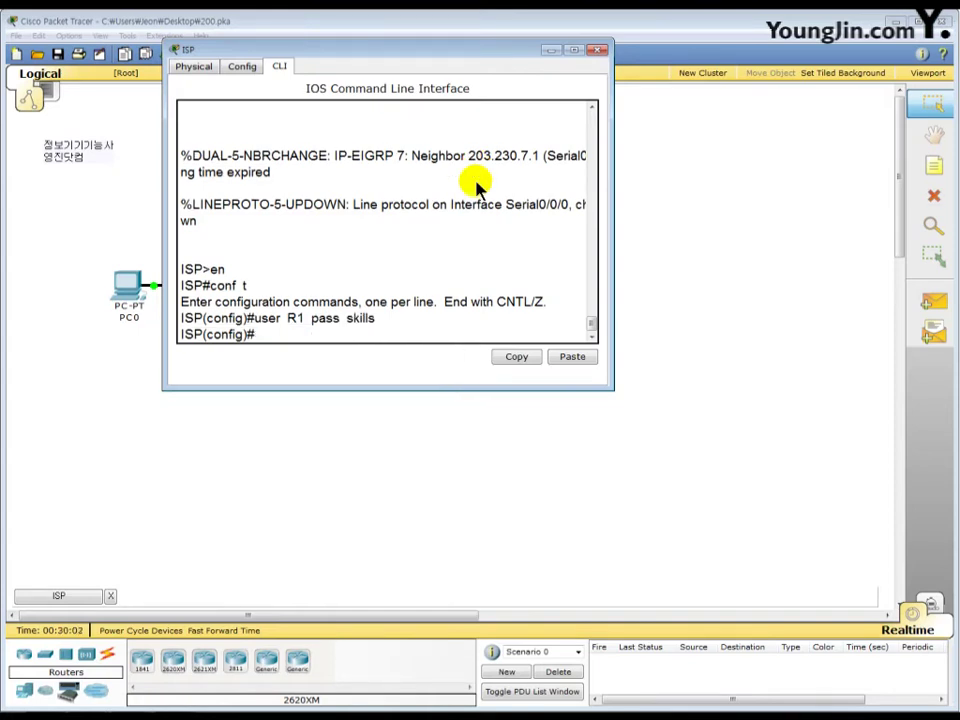
{"action": "type", "text": "int s0/0/0"}
{"action": "key", "text": "Return"}
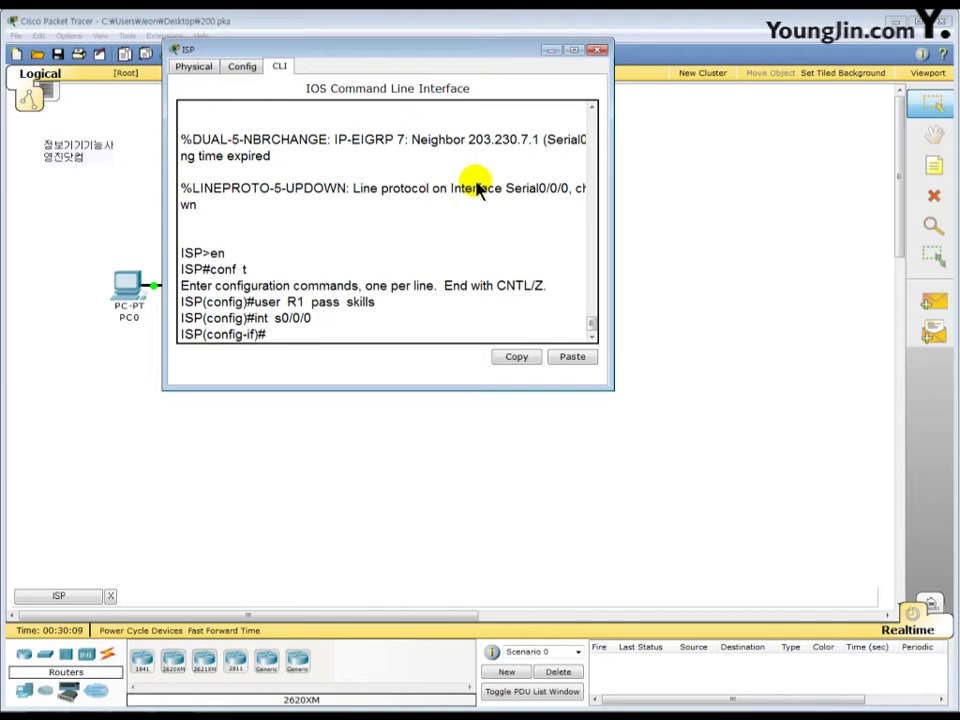
{"action": "type", "text": "en ppp"}
{"action": "key", "text": "Return"}
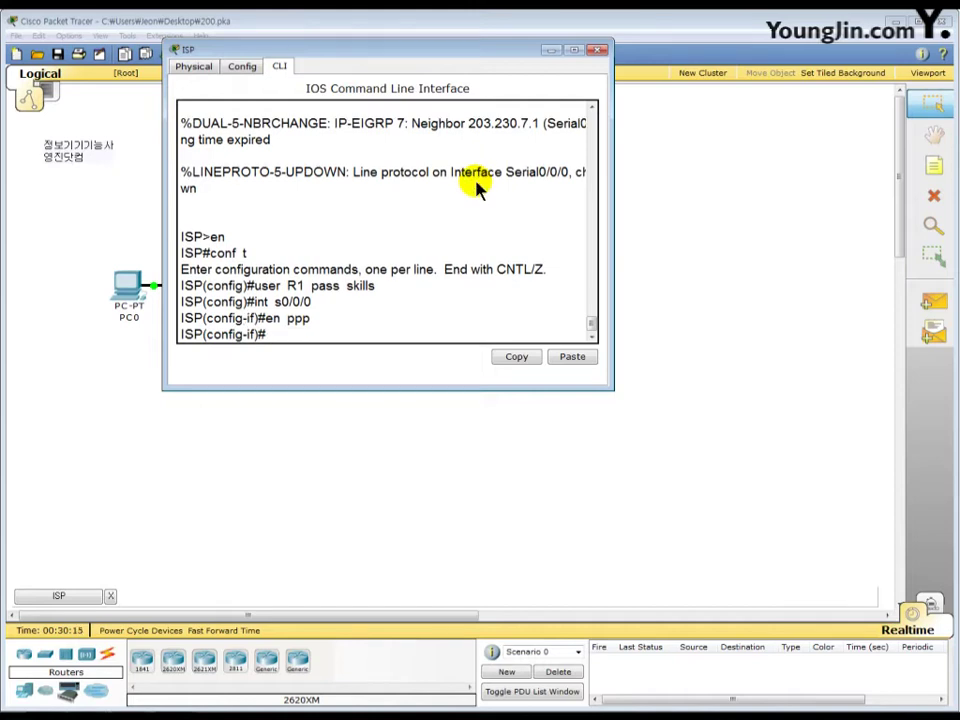
Require PAP authentication on ISP's s0/0/0 and send username ISP with its password
{"action": "type", "text": "ppp au pap"}
{"action": "key", "text": "Return"}
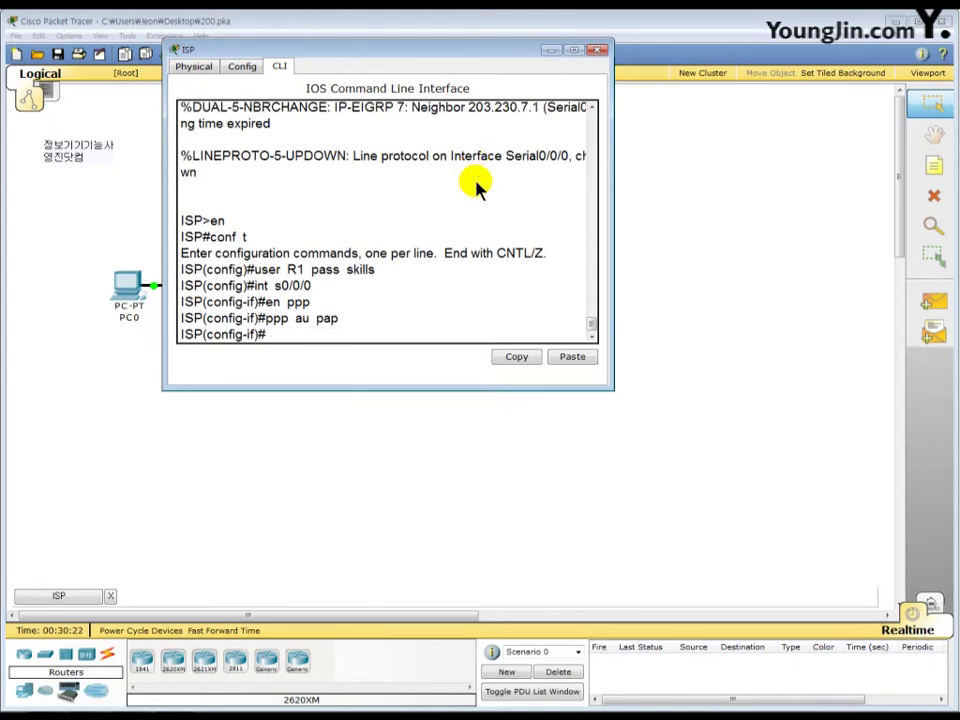
{"action": "type", "text": "ppp pap sent"}
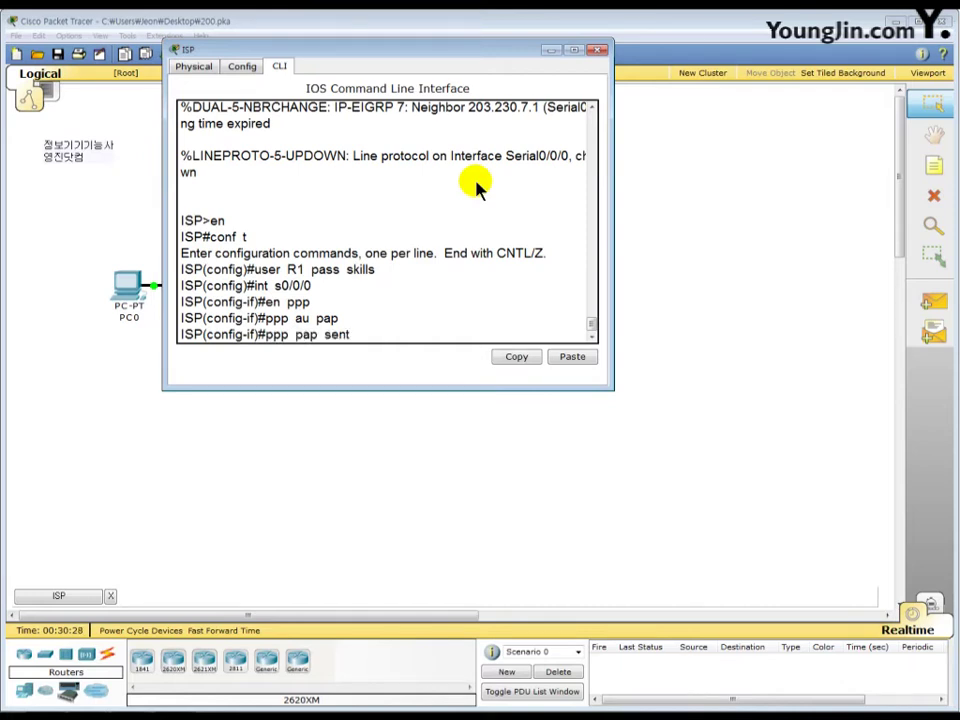
{"action": "type", "text": " ISP pass skills"}
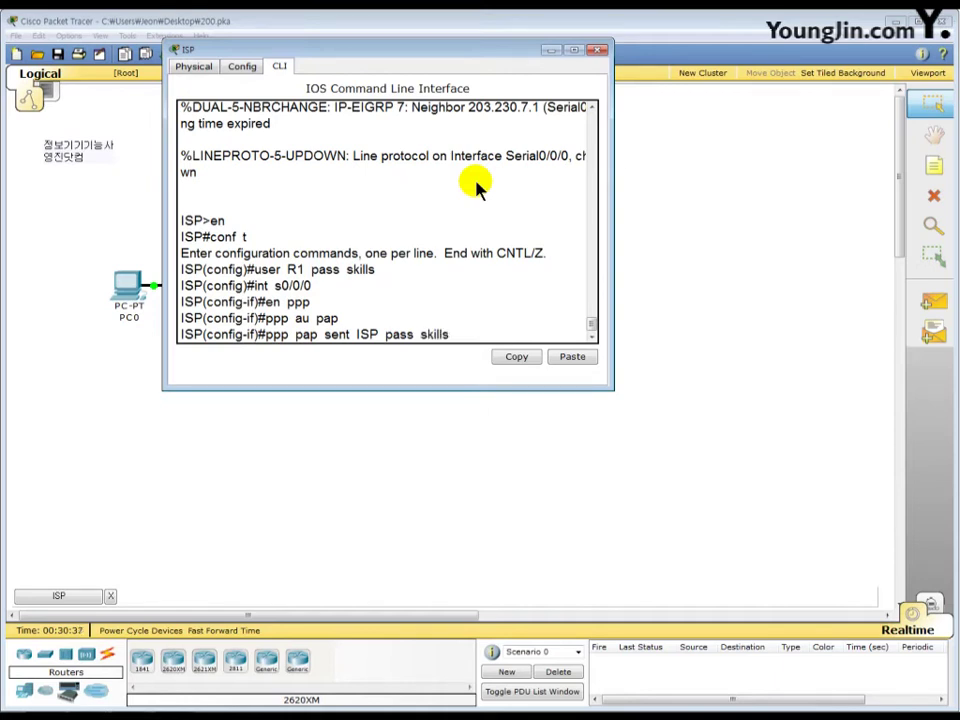
{"action": "key", "text": "Return"}
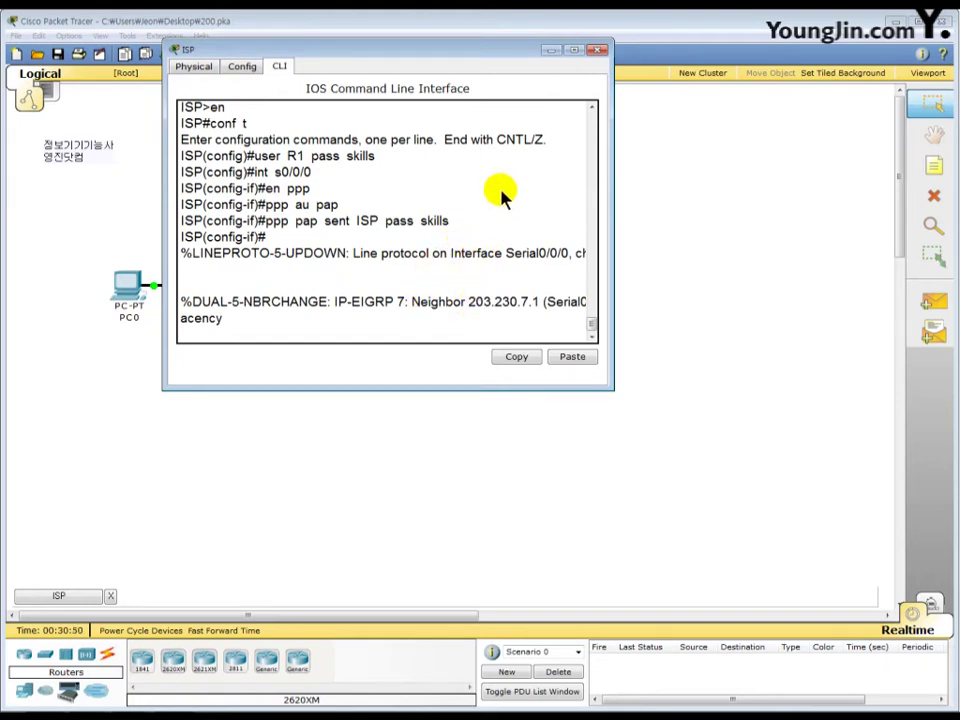
{"action": "key", "text": "Return"}
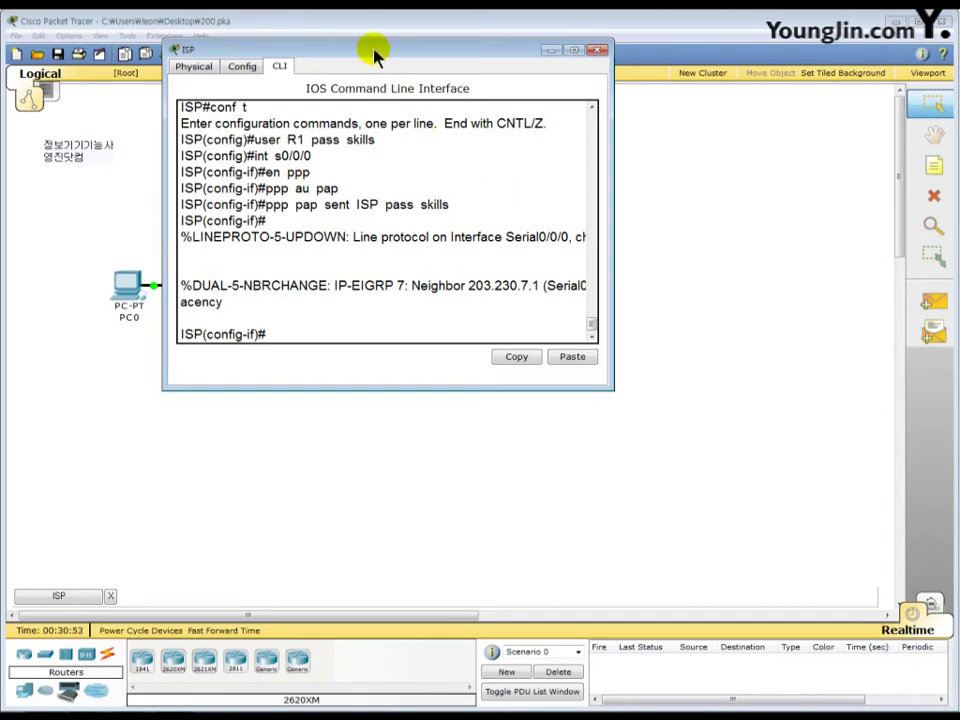
Move the ISP console aside and annotate the topology with the target address 203.230.7.1
{"action": "left_click_drag", "start_coordinate": [375, 55], "coordinate": [615, 71]}
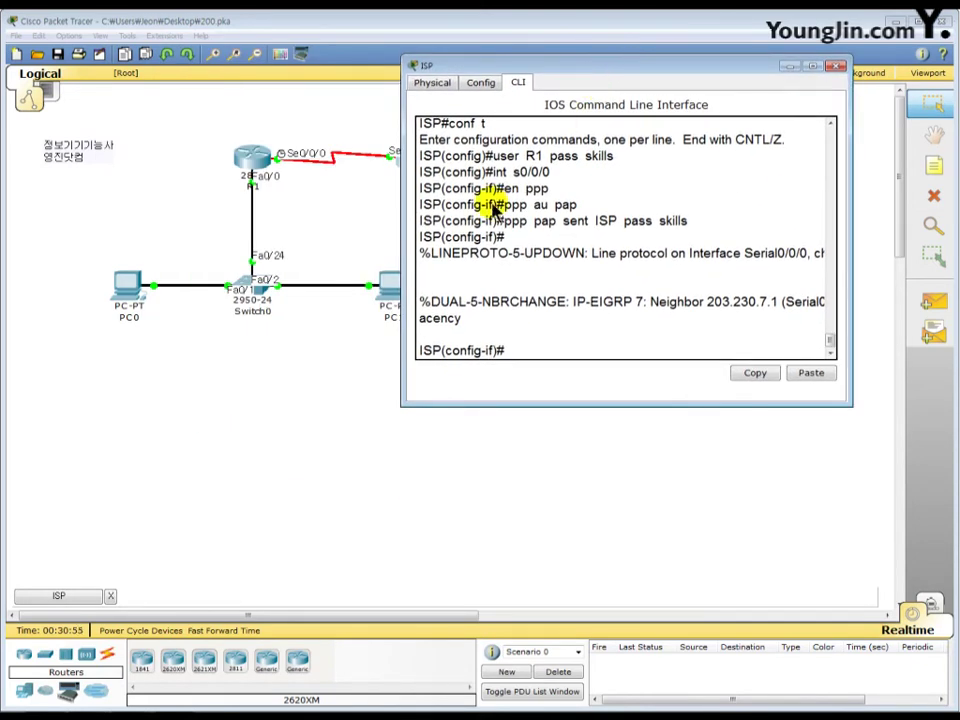
{"action": "key", "text": "F8"}
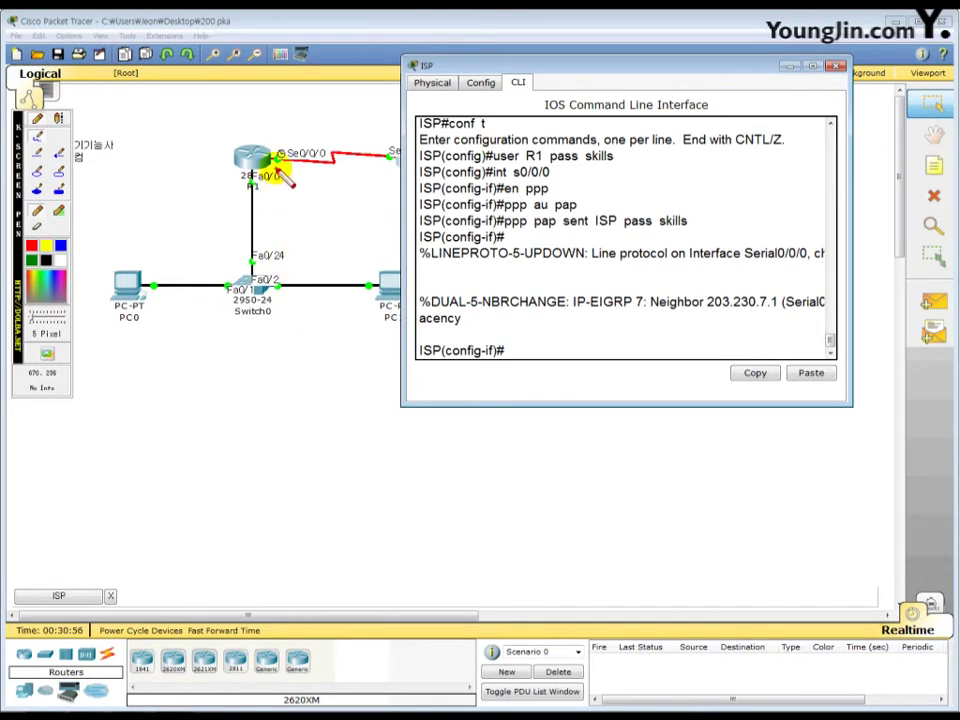
{"action": "left_click", "coordinate": [58, 118]}
{"action": "left_click", "coordinate": [270, 195]}
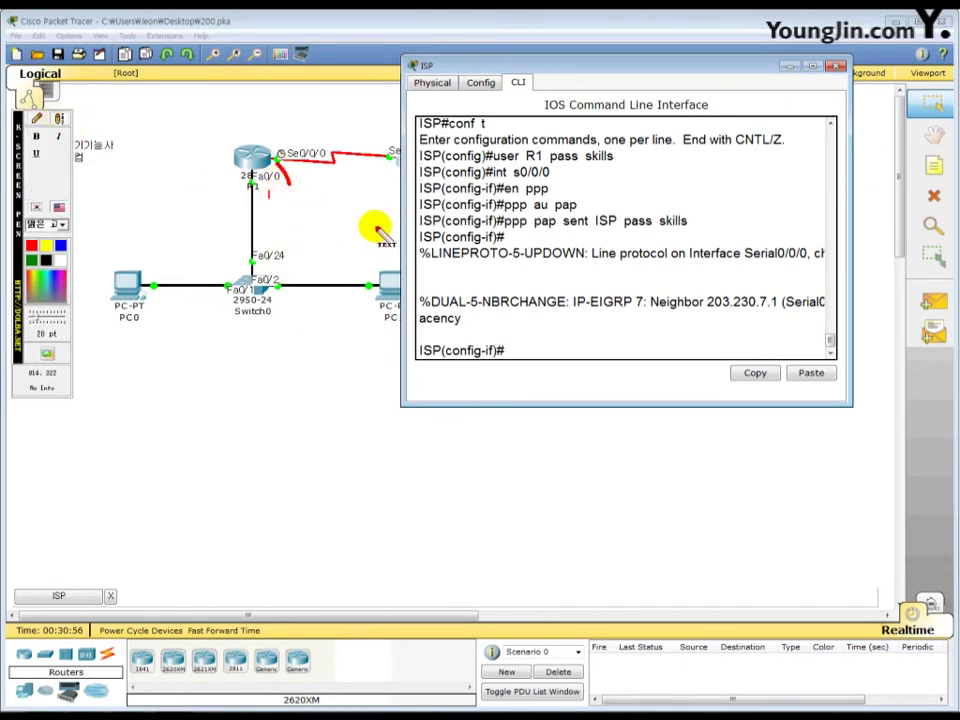
{"action": "type", "text": "203"}
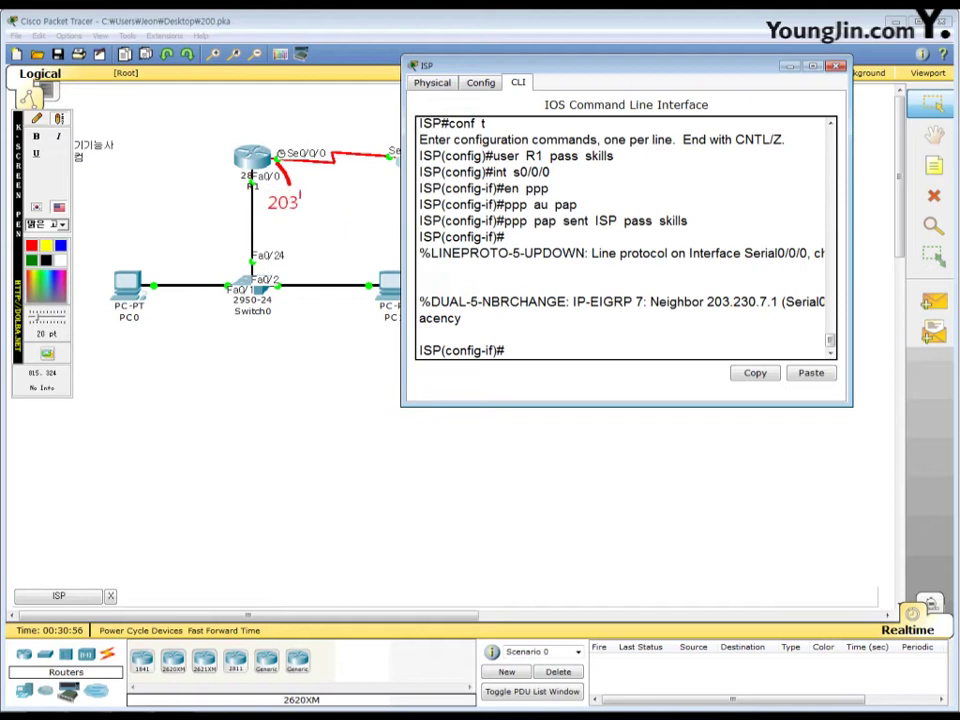
{"action": "type", "text": ".230.7.1"}
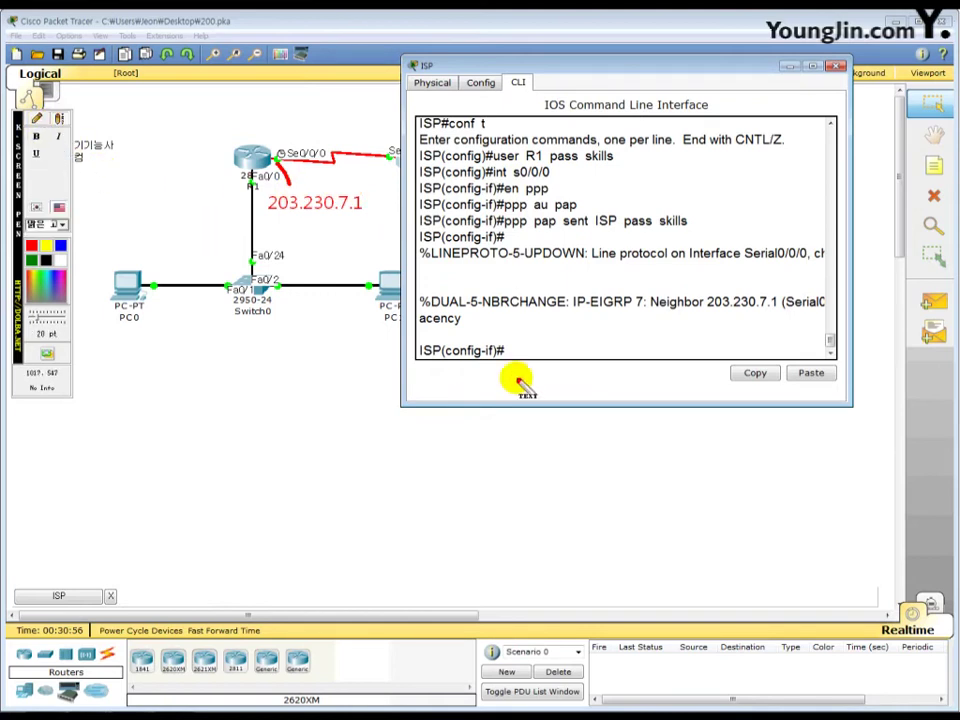
Run 'do ping 203.230.7.1' from the ISP configuration prompt
{"action": "left_click", "coordinate": [525, 347]}
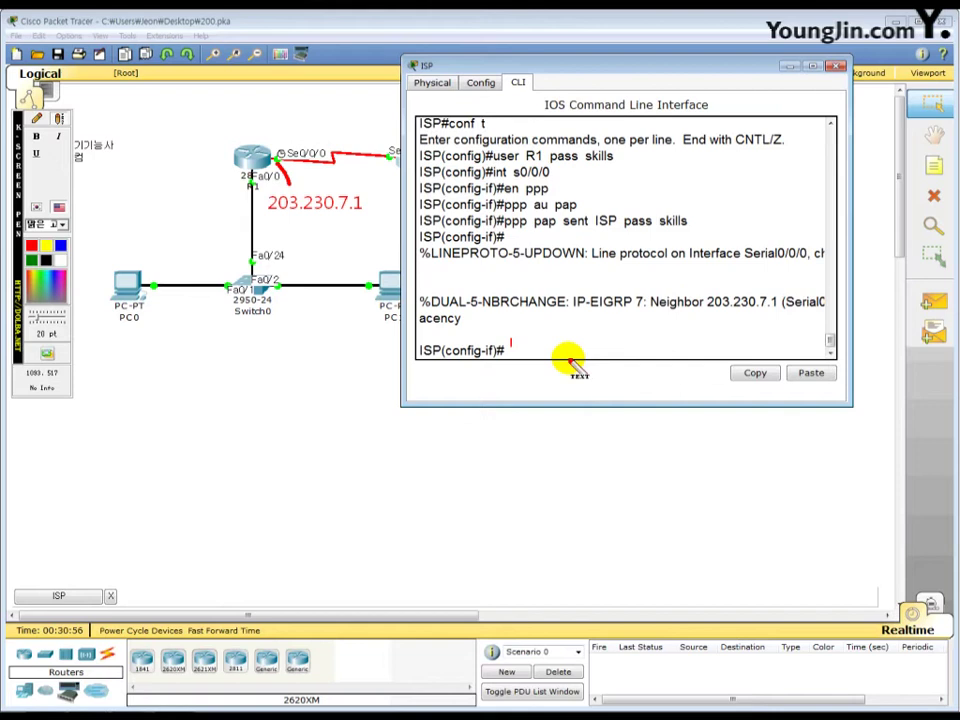
{"action": "type", "text": "do"}
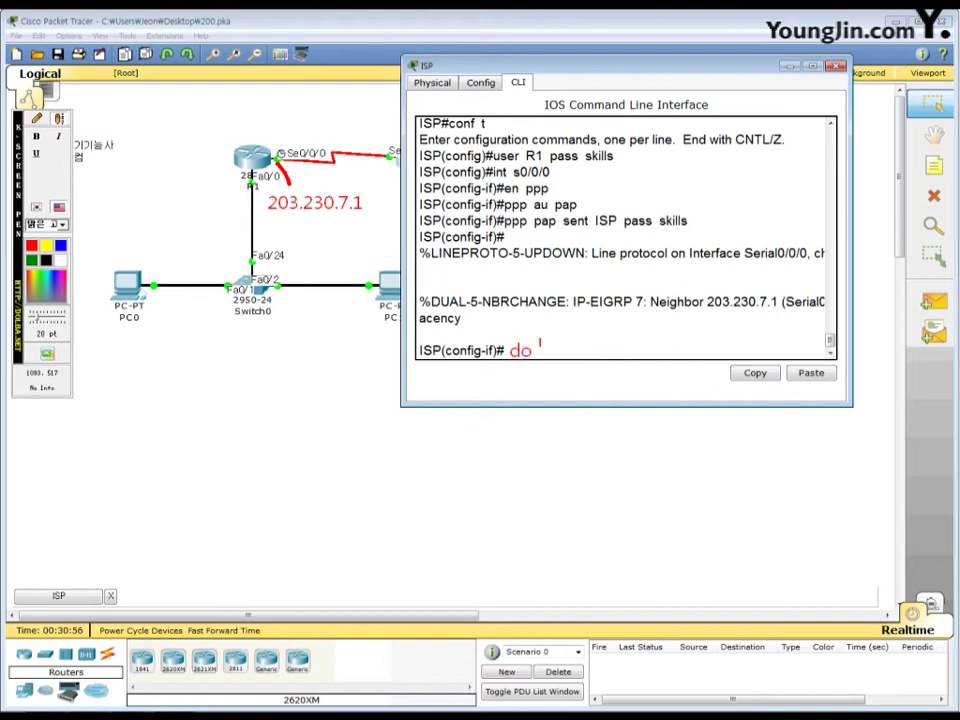
{"action": "type", "text": " ping 203.2"}
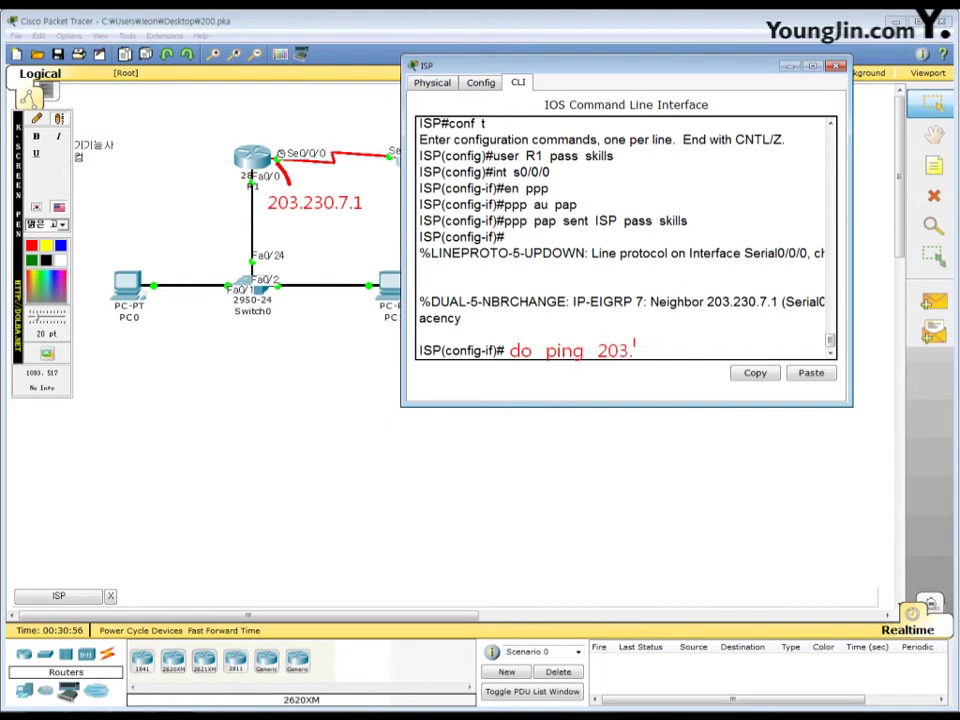
{"action": "type", "text": "30"}
{"action": "type", "text": "7.1"}
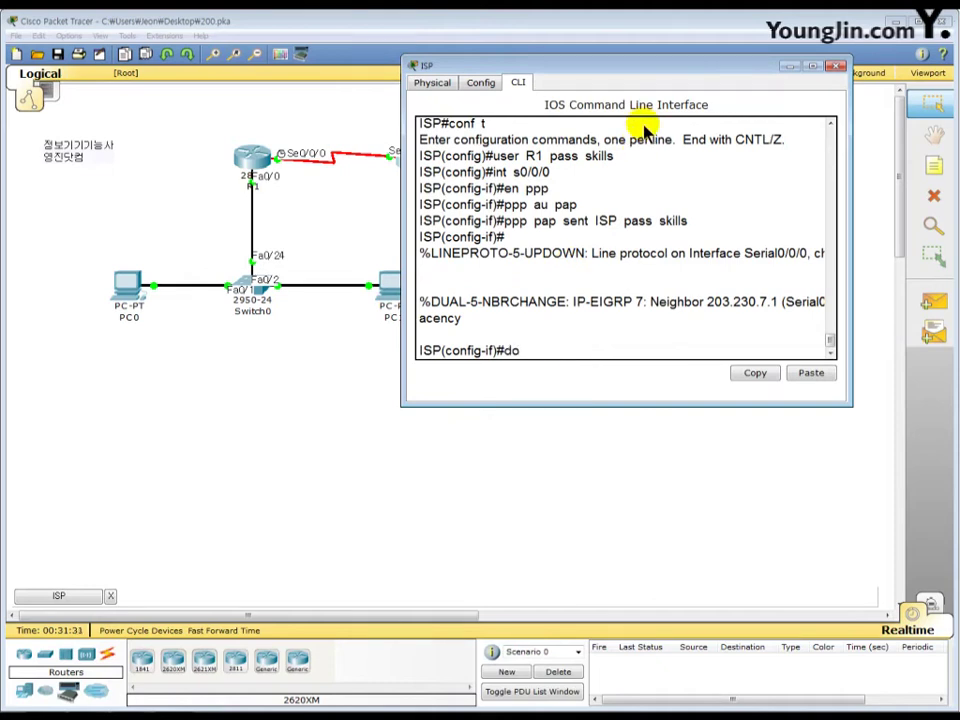
{"action": "type", "text": "ing 203.230.7"}
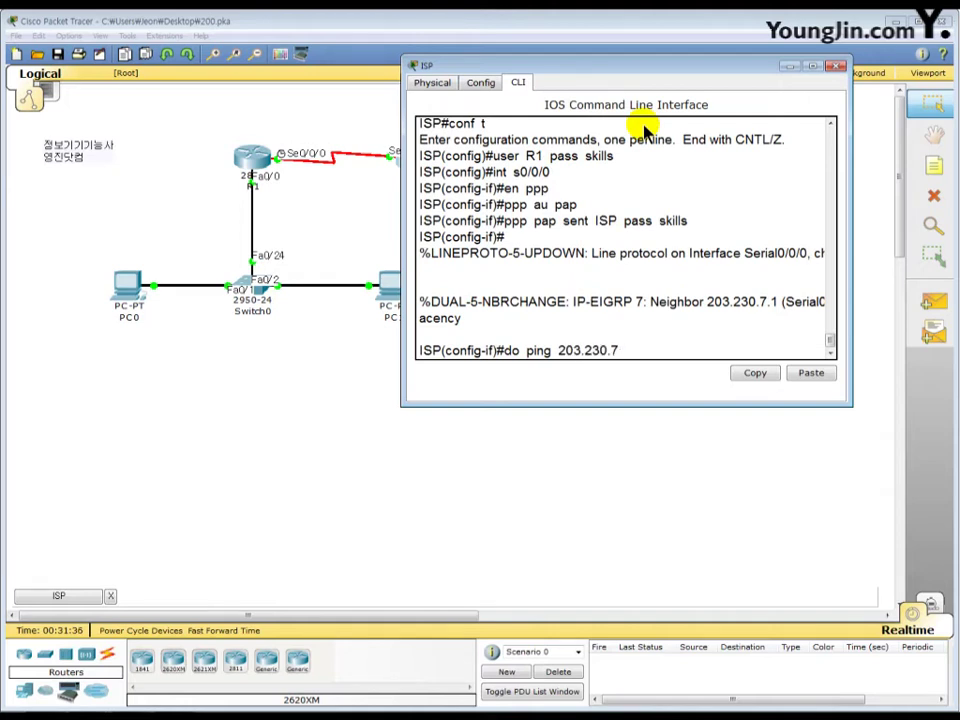
{"action": "type", "text": ".1"}
{"action": "key", "text": "Return"}
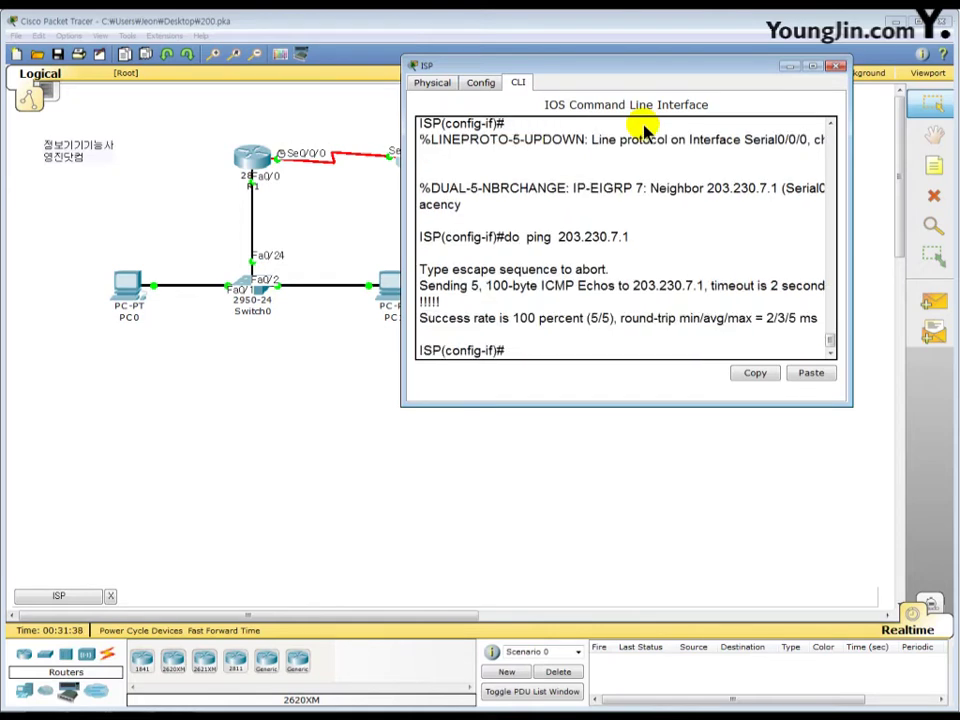
Underline the 100 percent success rate in the ping result, then close the ISP console
{"action": "key", "text": "F9"}
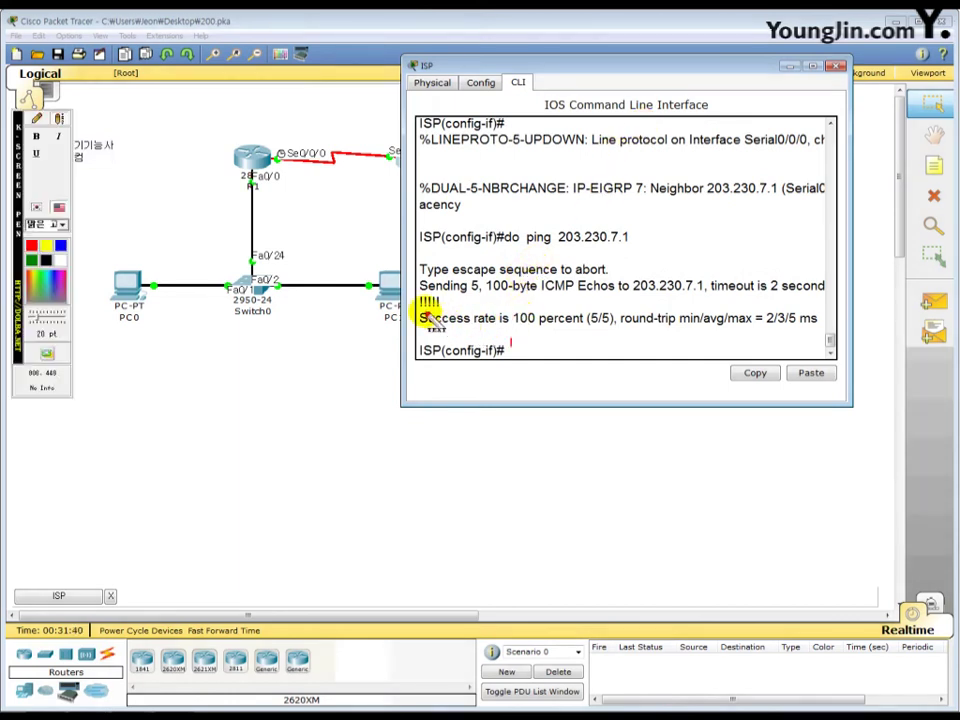
{"action": "left_click", "coordinate": [62, 207]}
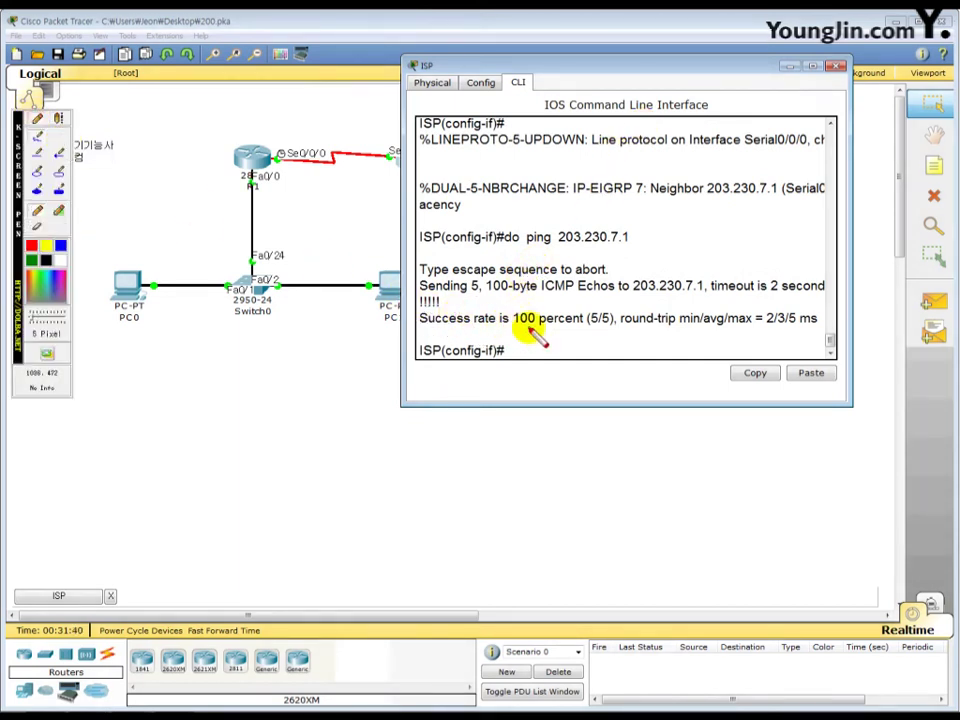
{"action": "left_click_drag", "start_coordinate": [514, 325], "coordinate": [585, 327]}
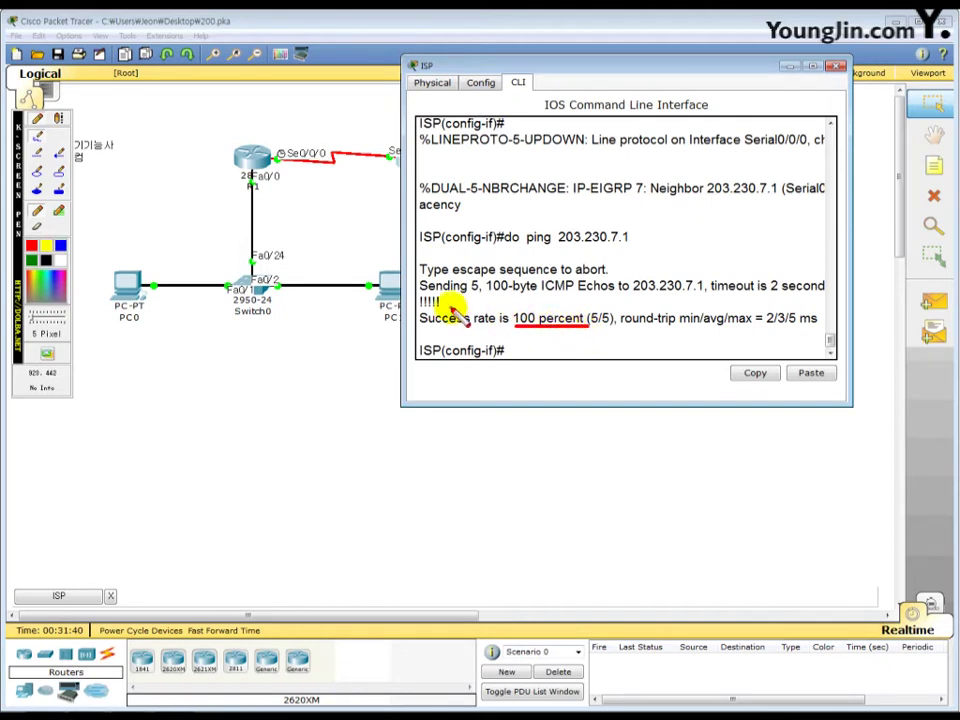
{"action": "key", "text": "Escape"}
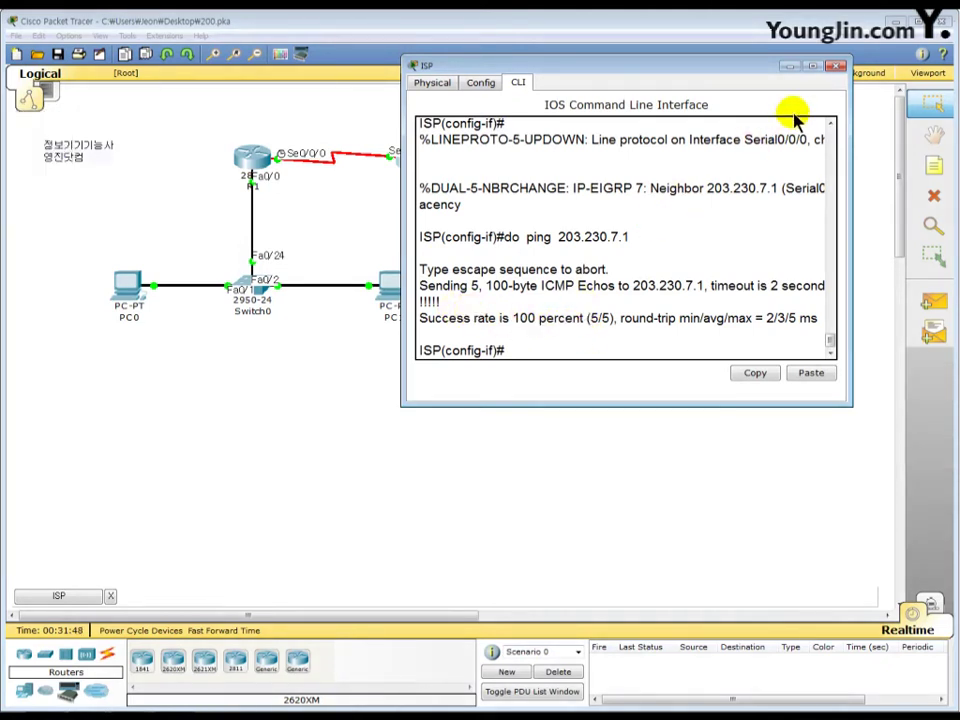
{"action": "left_click", "coordinate": [838, 68]}
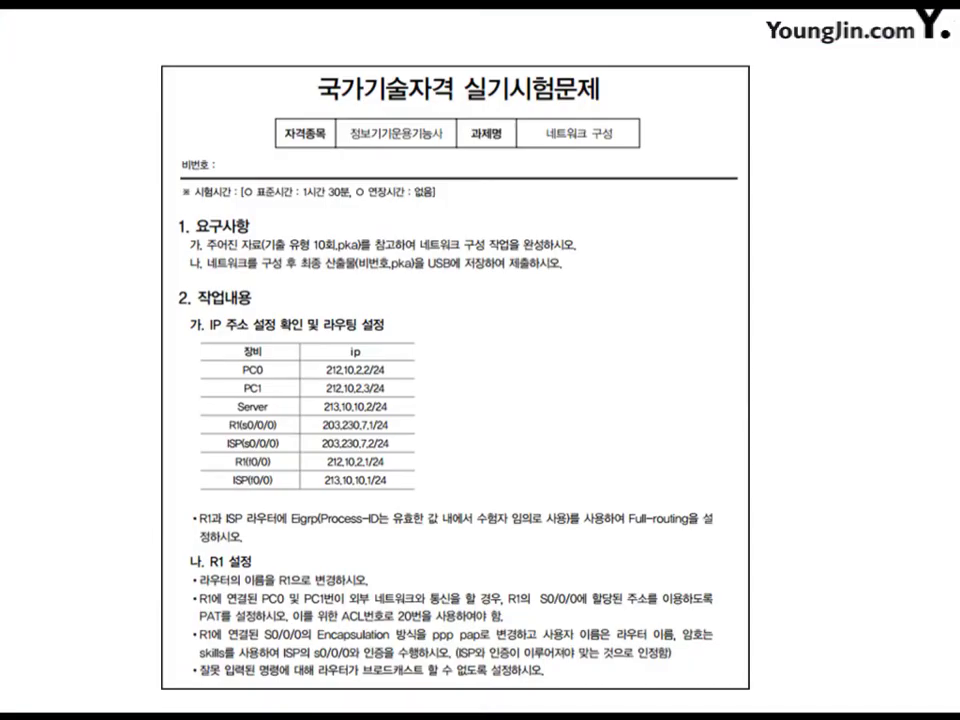
Underline the 'R1 설정' heading and the invalid-command phrase in the last bullet
{"action": "key", "text": "F12"}
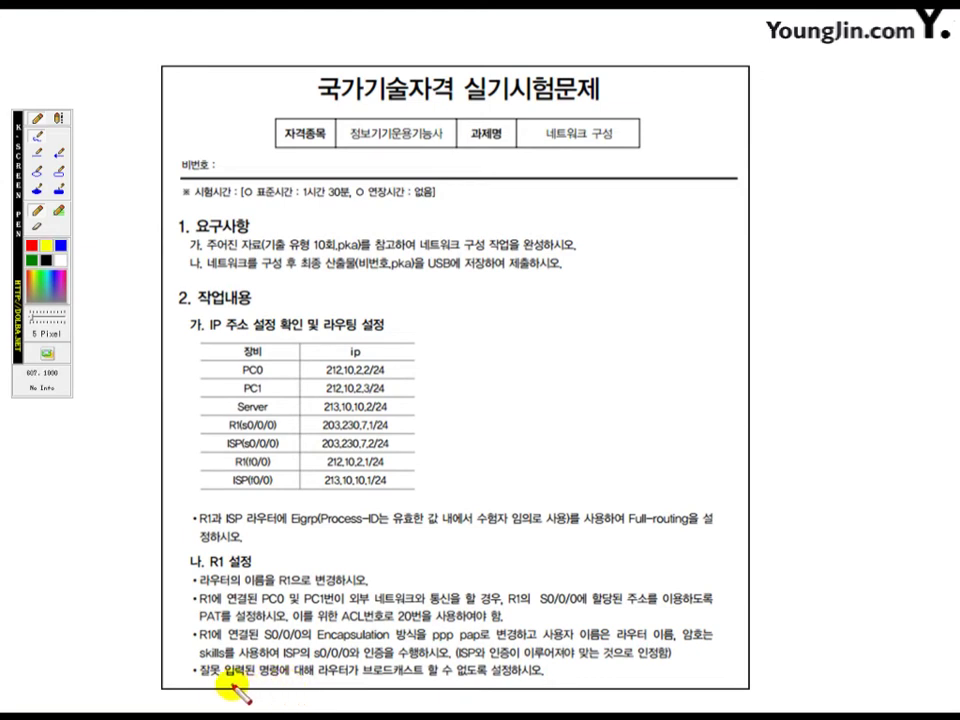
{"action": "left_click_drag", "start_coordinate": [210, 571], "coordinate": [252, 571]}
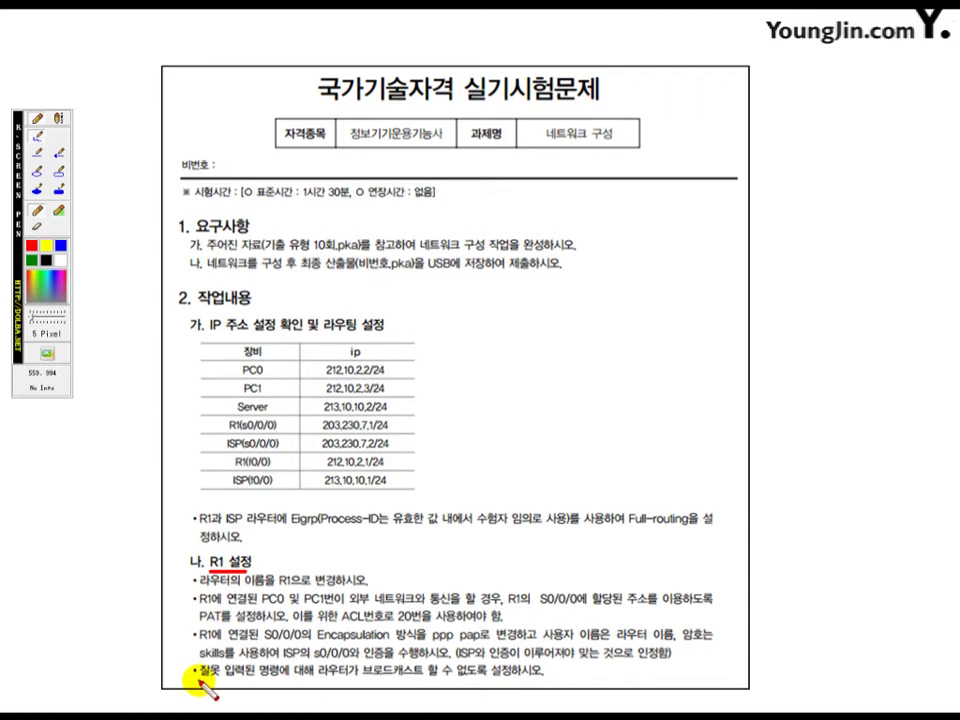
{"action": "left_click_drag", "start_coordinate": [198, 682], "coordinate": [283, 689]}
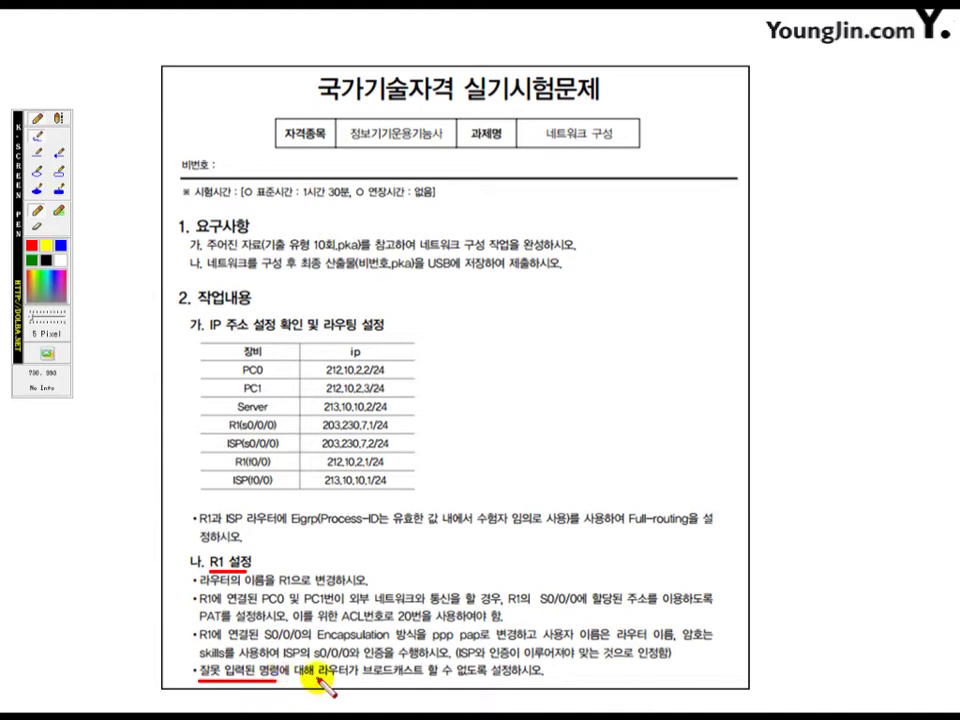
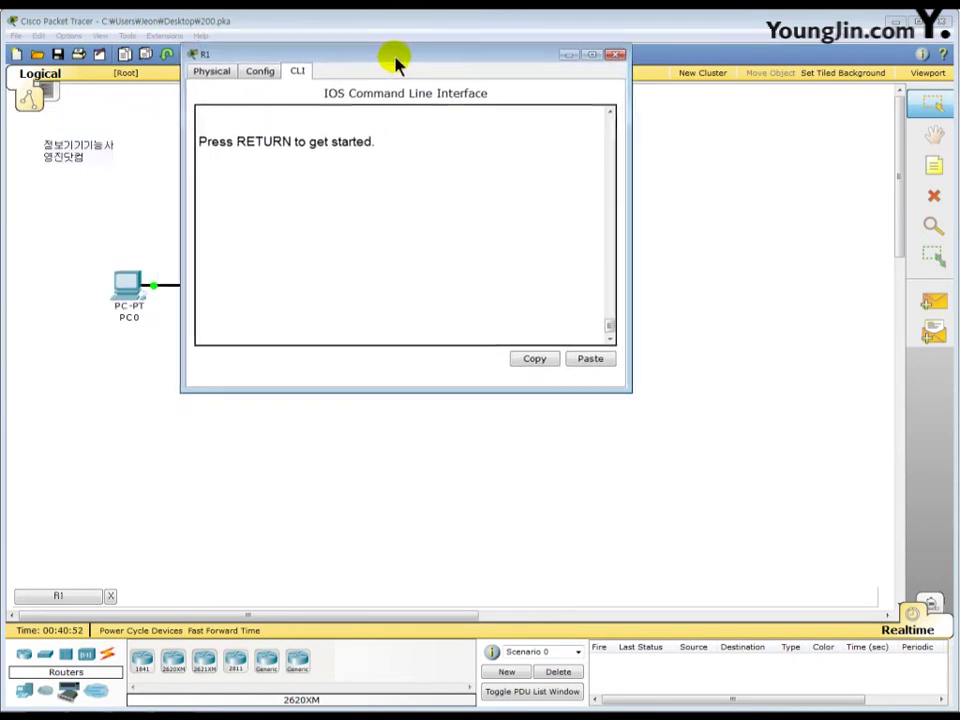
Apply 'no ip domain lookup' in R1's global configuration, then close its console
{"action": "key", "text": "Return"}
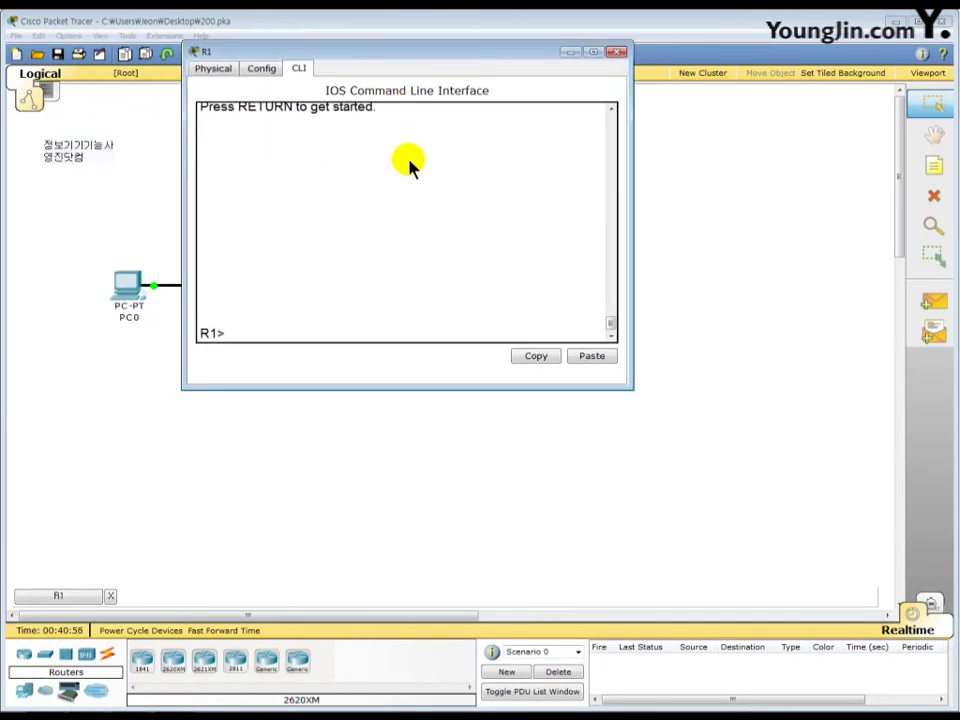
{"action": "type", "text": "en"}
{"action": "key", "text": "Return"}
{"action": "type", "text": "conf t"}
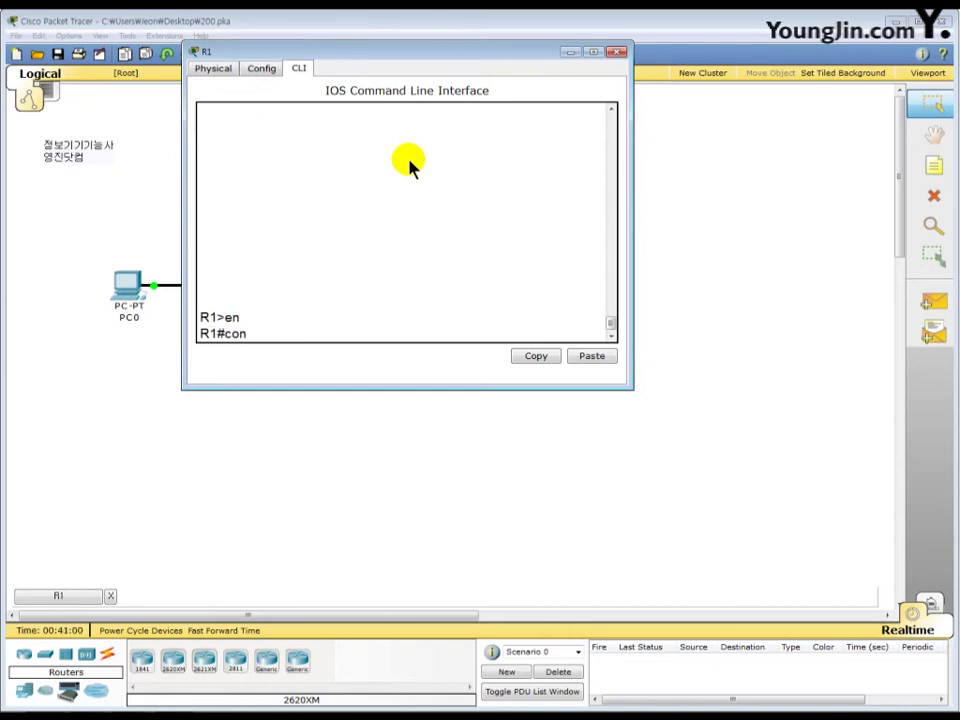
{"action": "key", "text": "Return"}
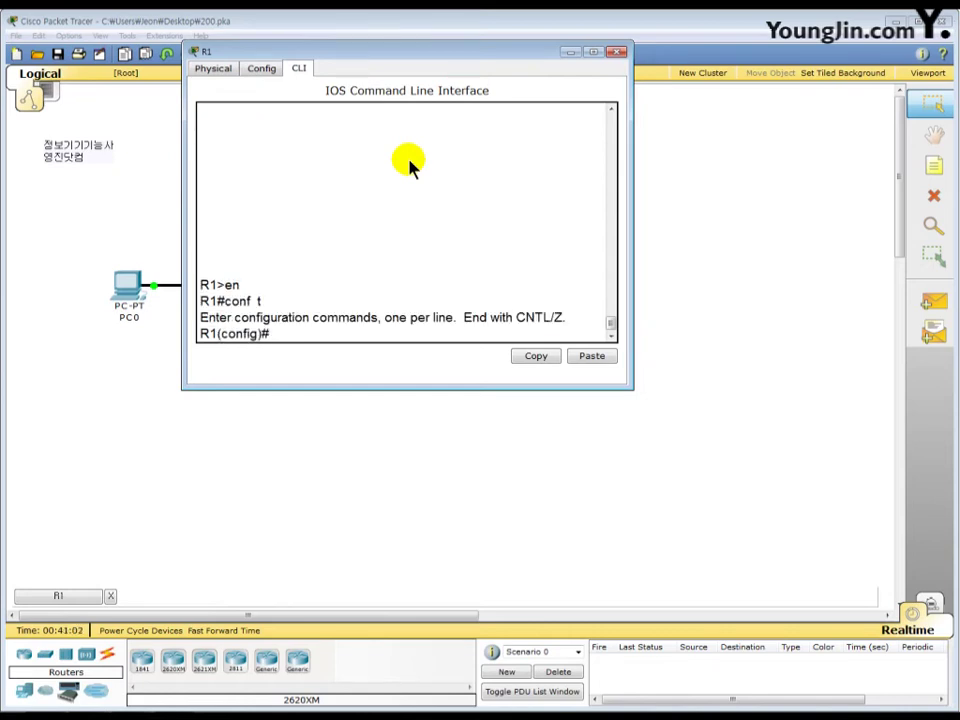
{"action": "type", "text": "no ip domain"}
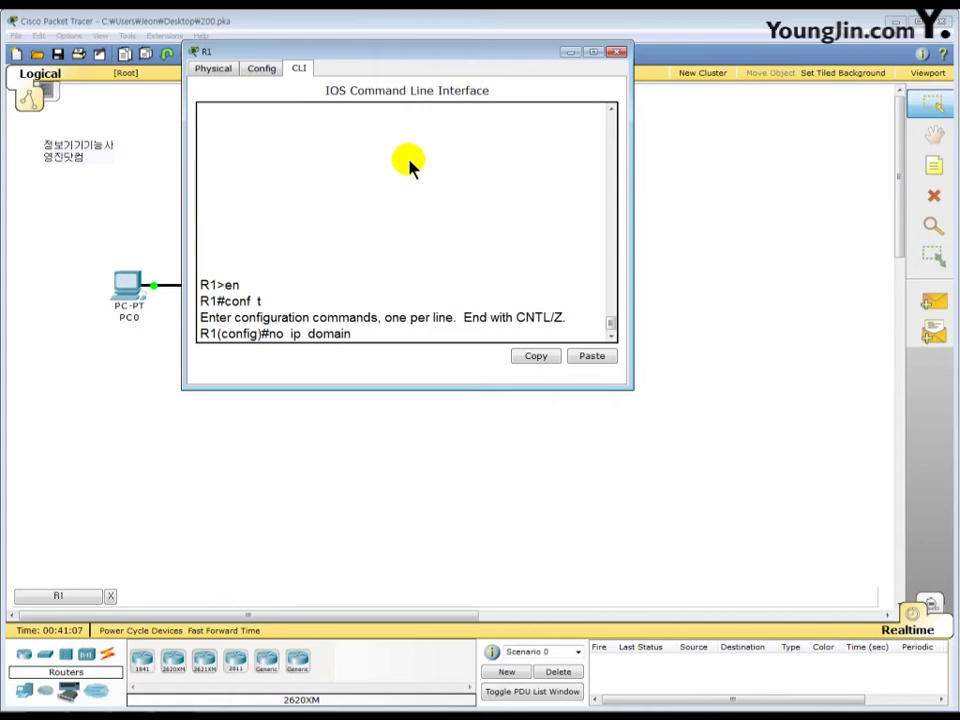
{"action": "type", "text": " look"}
{"action": "type", "text": "u"}
{"action": "type", "text": "p"}
{"action": "key", "text": "Return"}
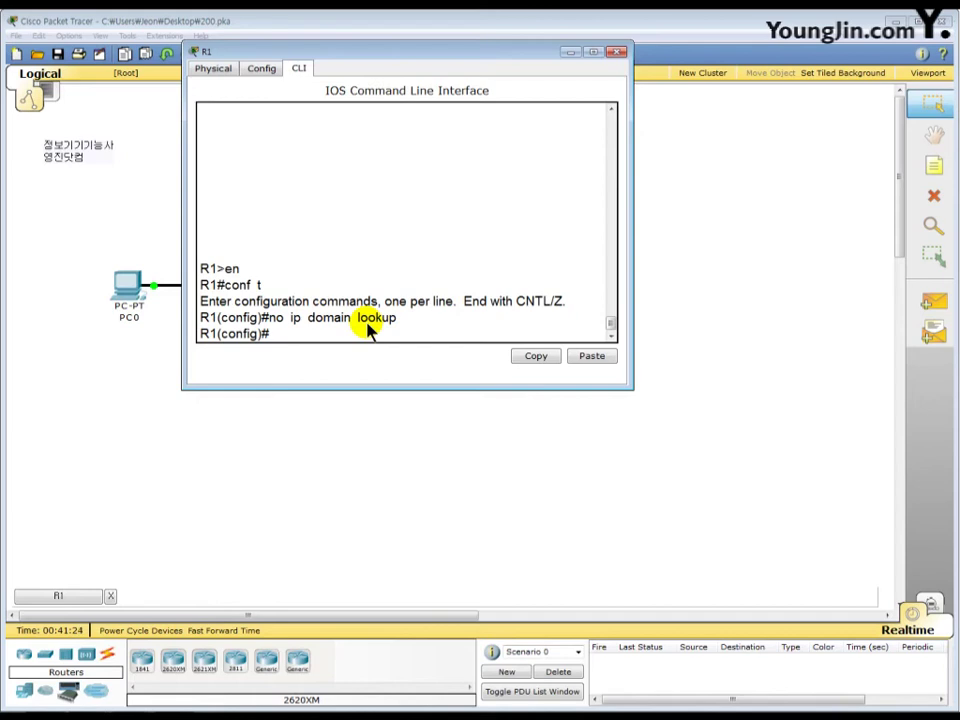
{"action": "left_click", "coordinate": [618, 51]}
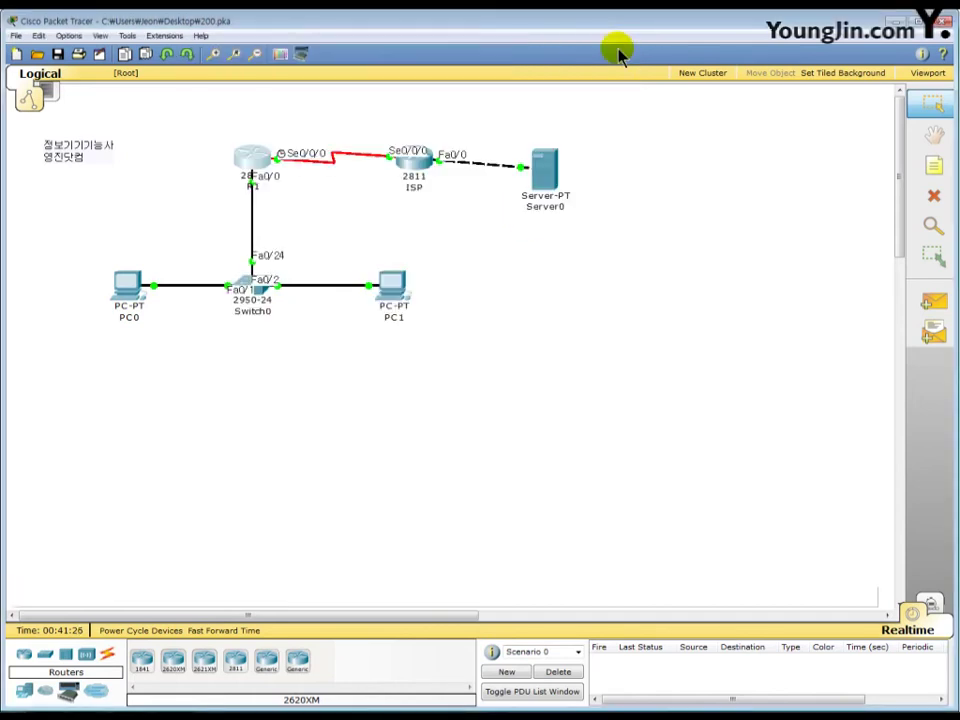
Open the ISP router's CLI and enter global configuration mode
{"action": "left_click", "coordinate": [414, 171]}
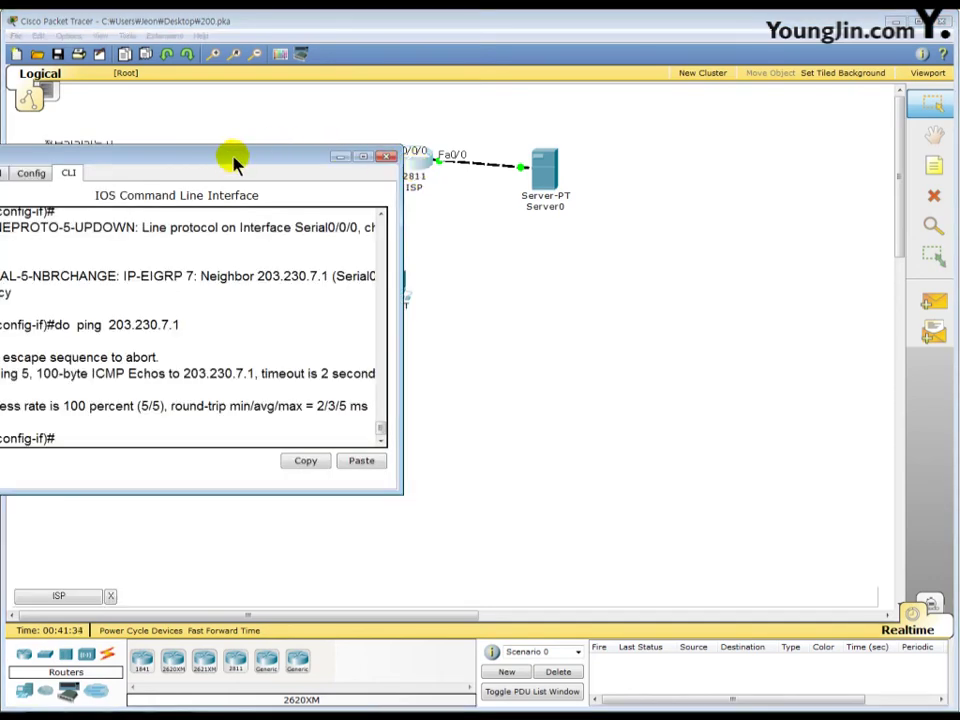
{"action": "left_click_drag", "start_coordinate": [231, 161], "coordinate": [452, 46]}
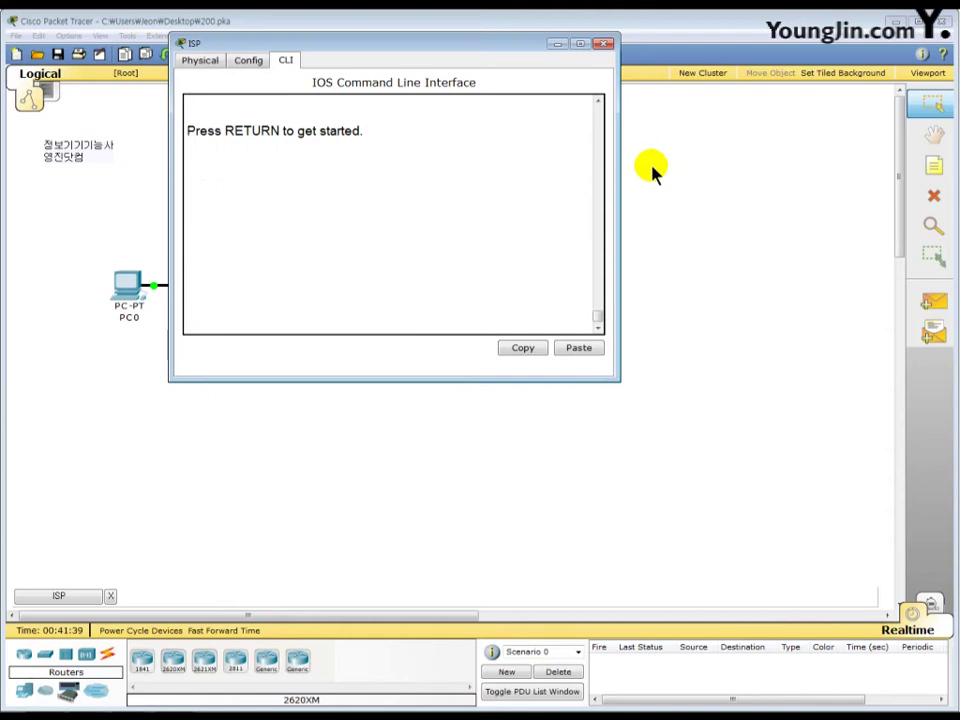
{"action": "key", "text": "Return"}
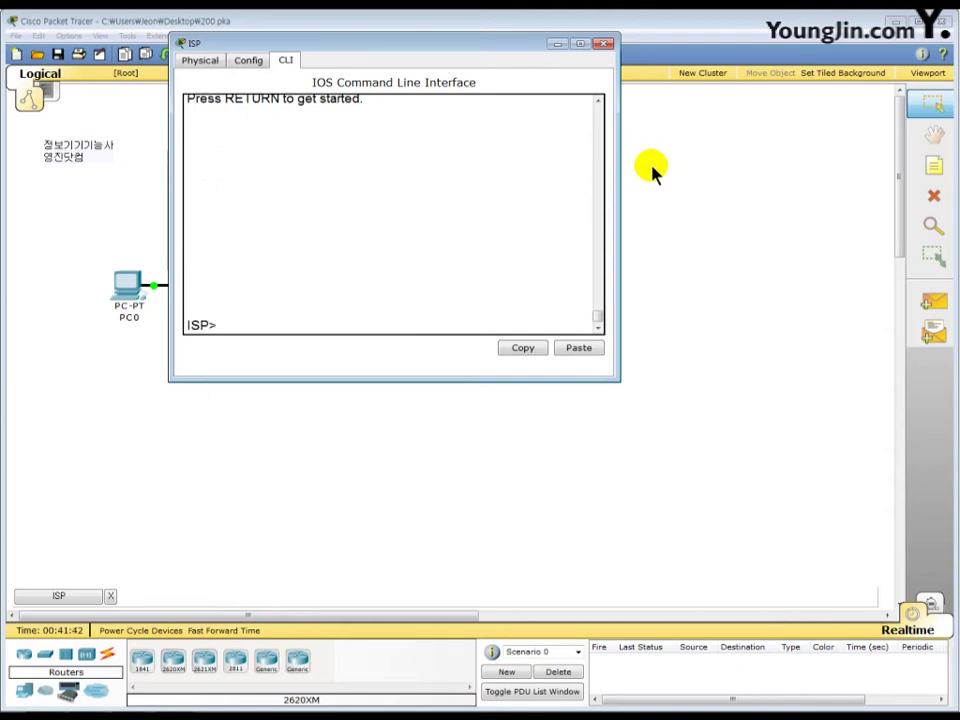
{"action": "type", "text": "en"}
{"action": "key", "text": "Return"}
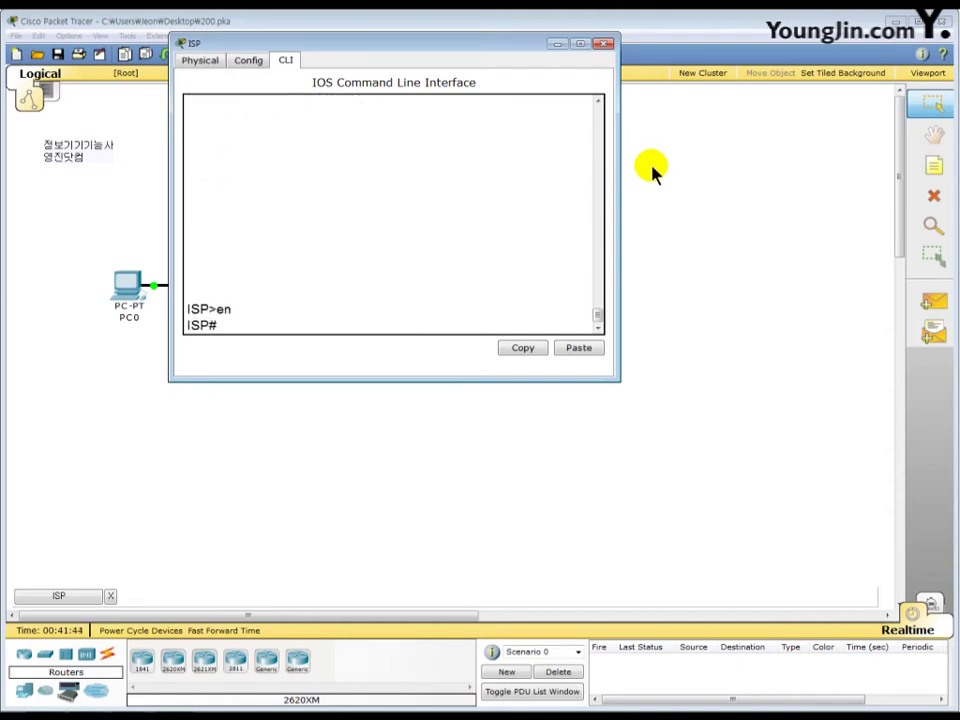
{"action": "type", "text": "conf t"}
{"action": "key", "text": "Return"}
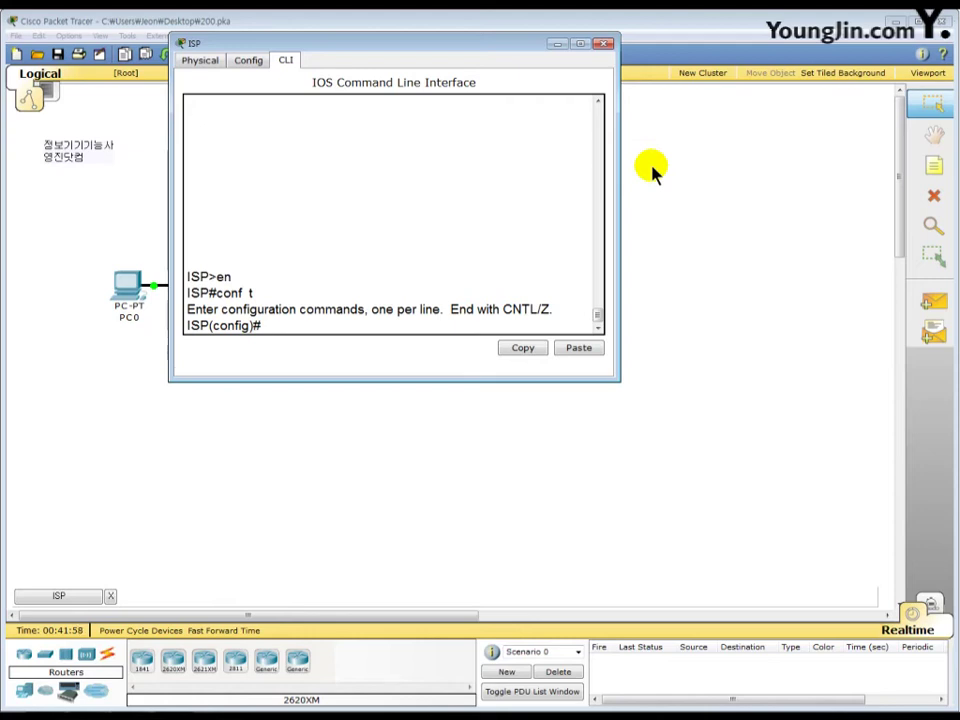
On ISP vty lines 0–4, set the Telnet line password and require login
{"action": "key", "text": "Return"}
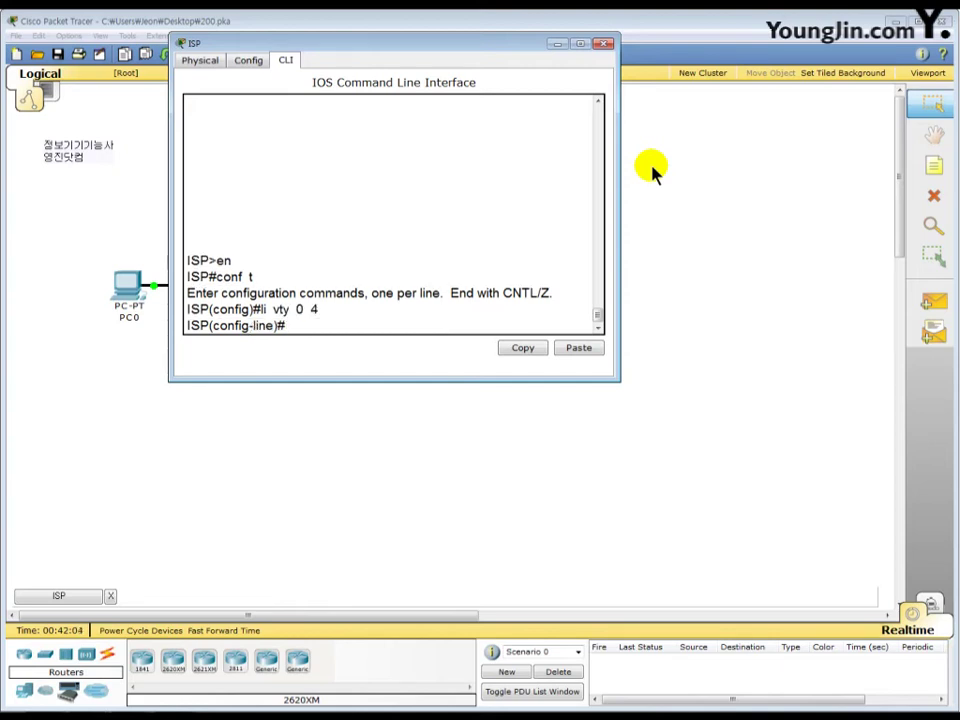
{"action": "key", "text": "Return"}
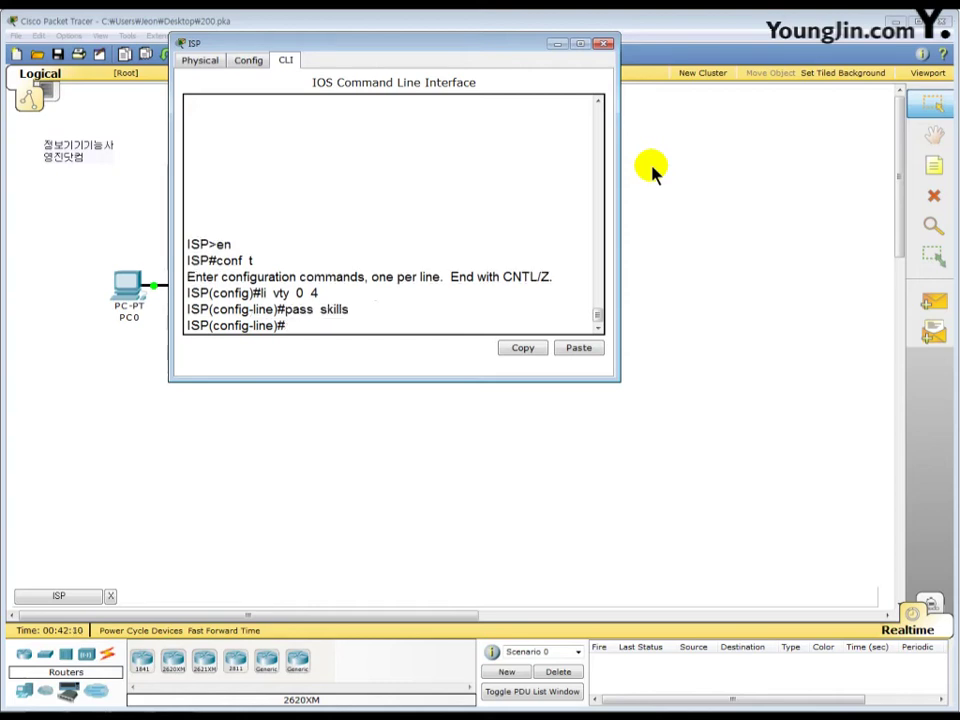
{"action": "key", "text": "Return"}
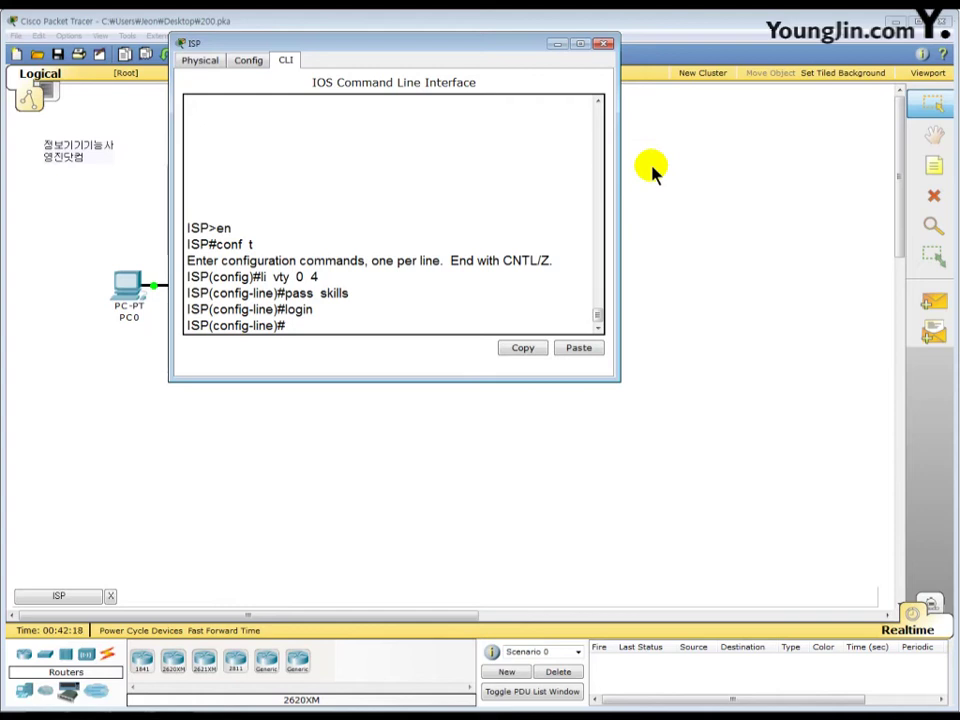
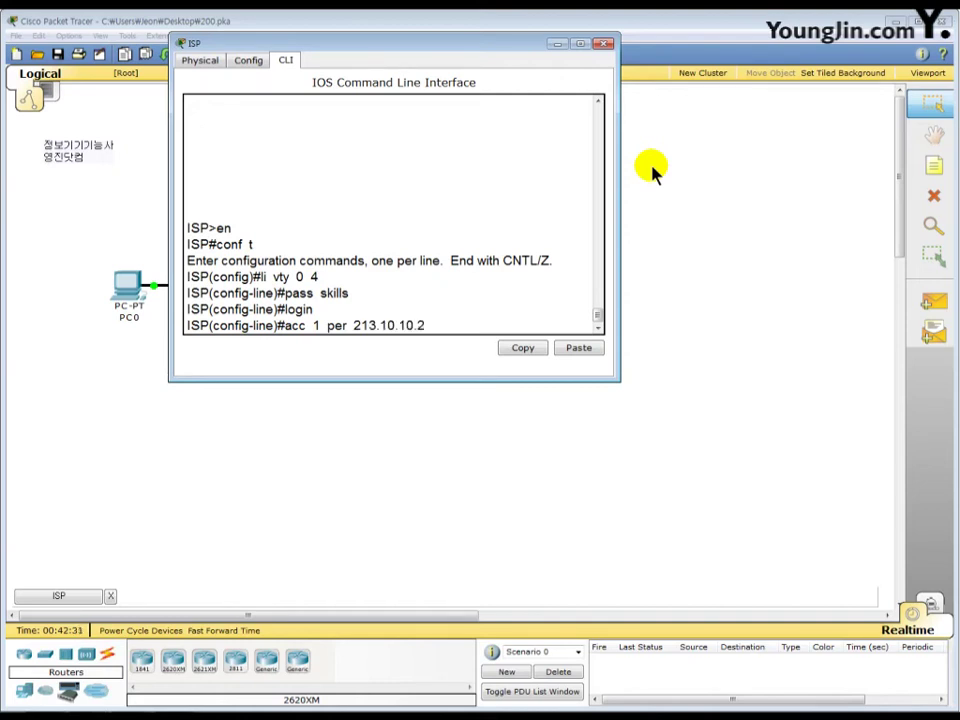
Create access-list 1 permitting 213.10.10.2 on the ISP router
{"action": "key", "text": "Return"}
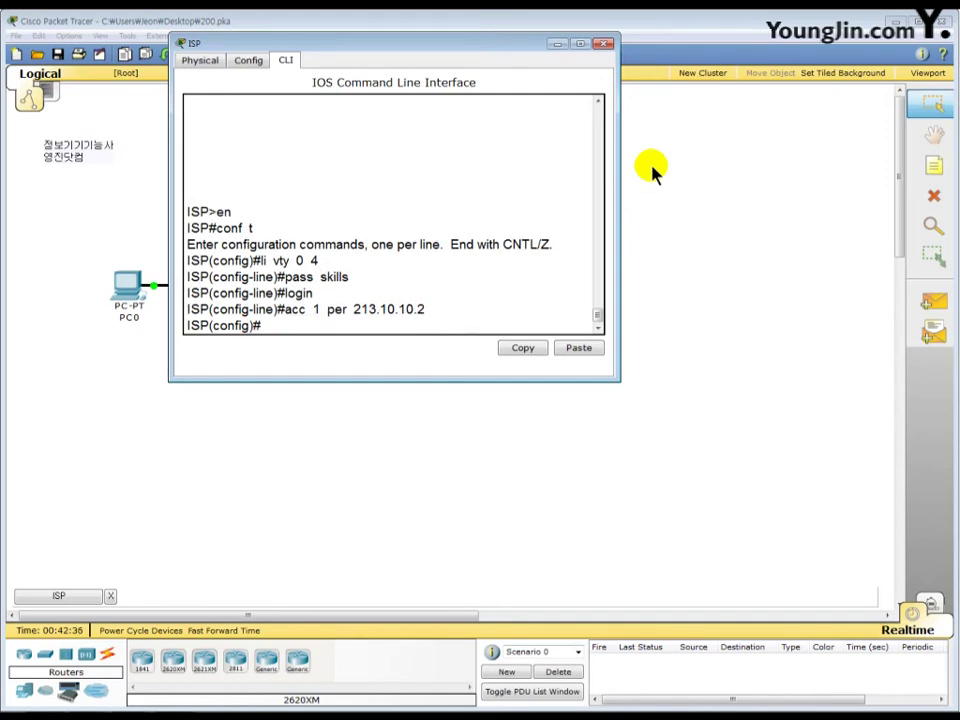
{"action": "key", "text": "Return"}
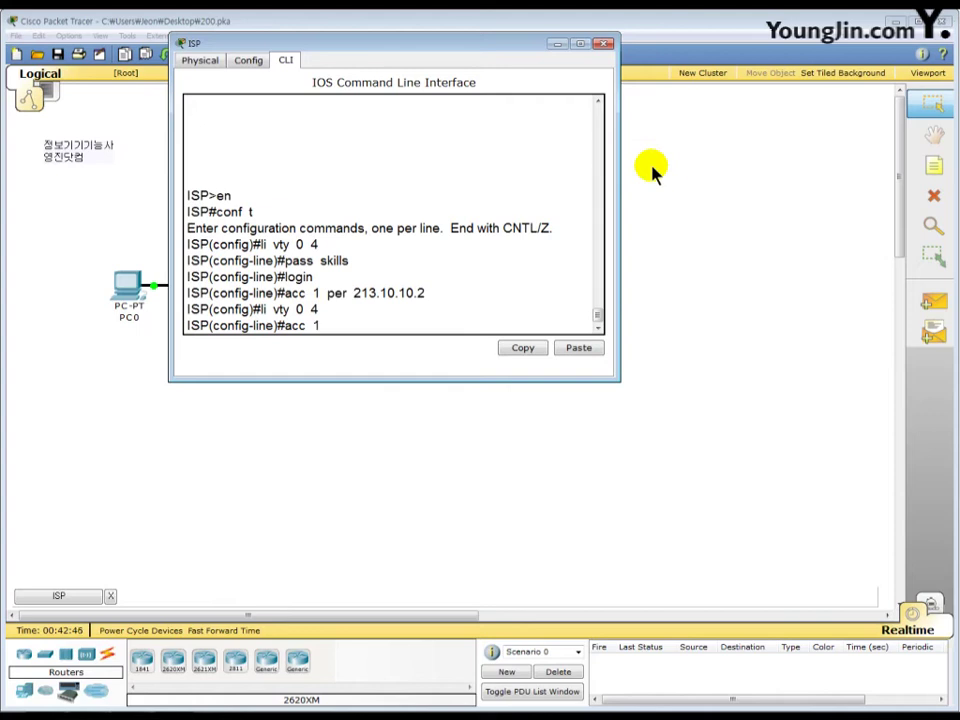
{"action": "key", "text": "Return"}
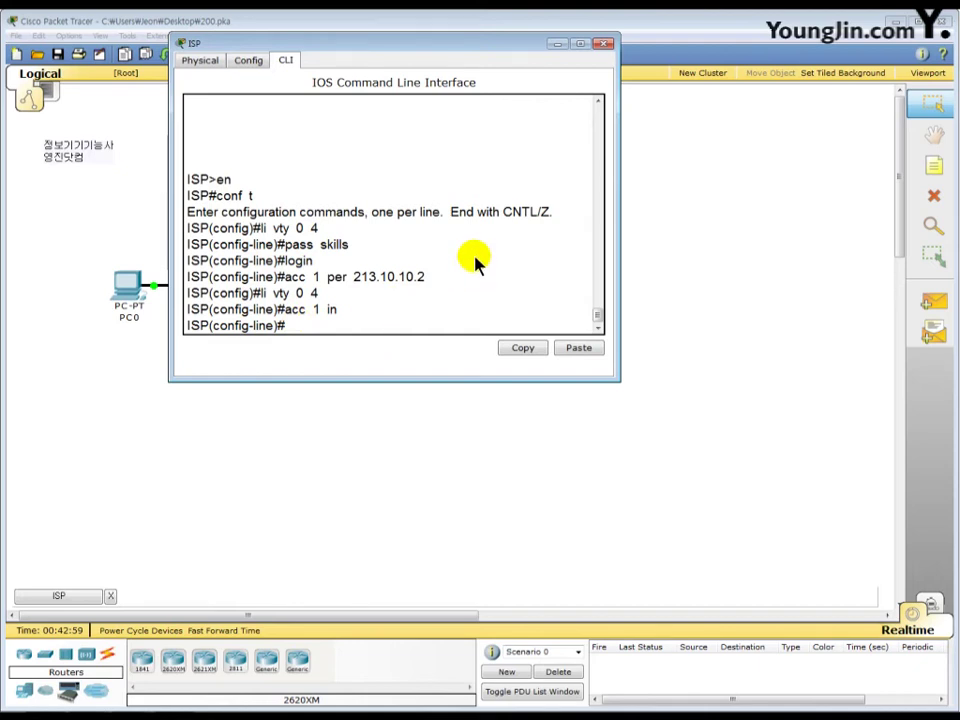
{"action": "key", "text": "Return"}
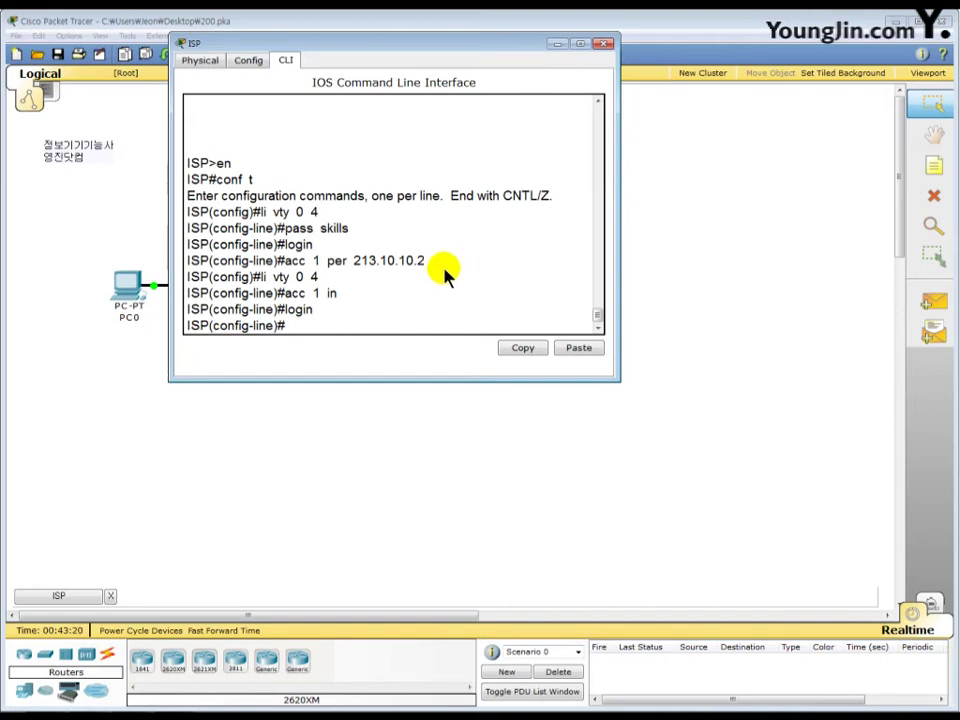
{"action": "left_click", "coordinate": [604, 44]}
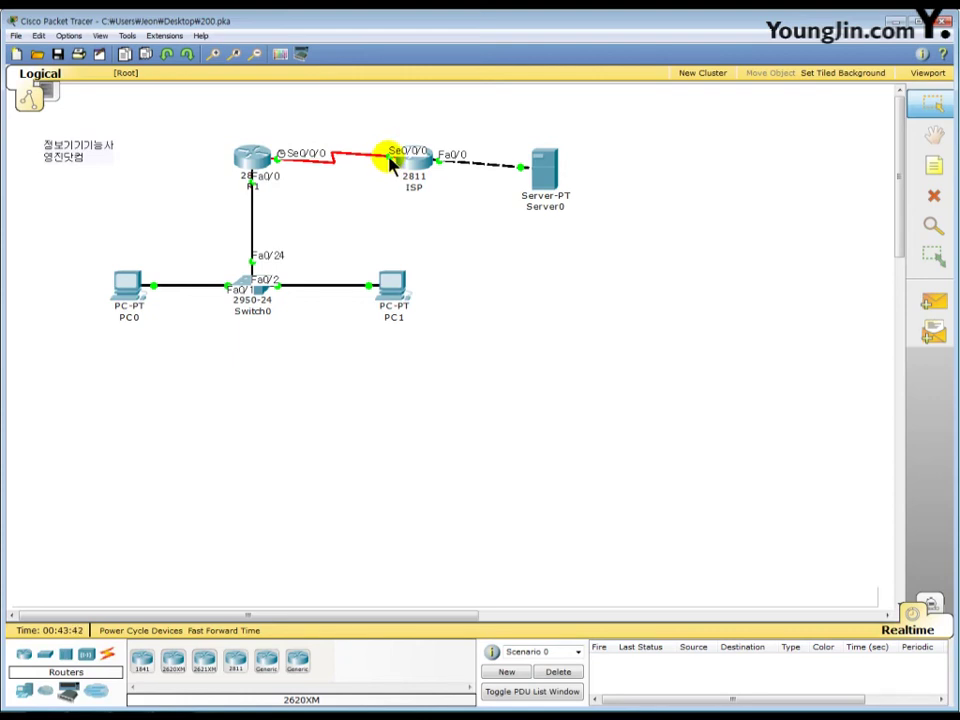
From Server0's command prompt, telnet to 203.230.7.2 and log in to the ISP> prompt
{"action": "left_click", "coordinate": [548, 170]}
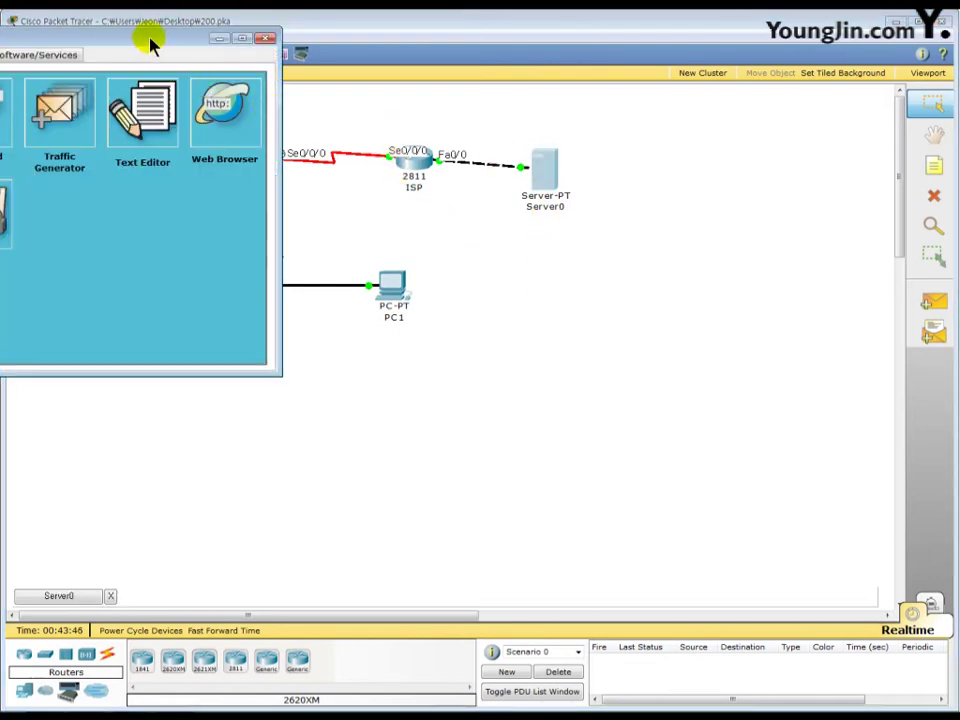
{"action": "left_click_drag", "start_coordinate": [150, 34], "coordinate": [562, 50]}
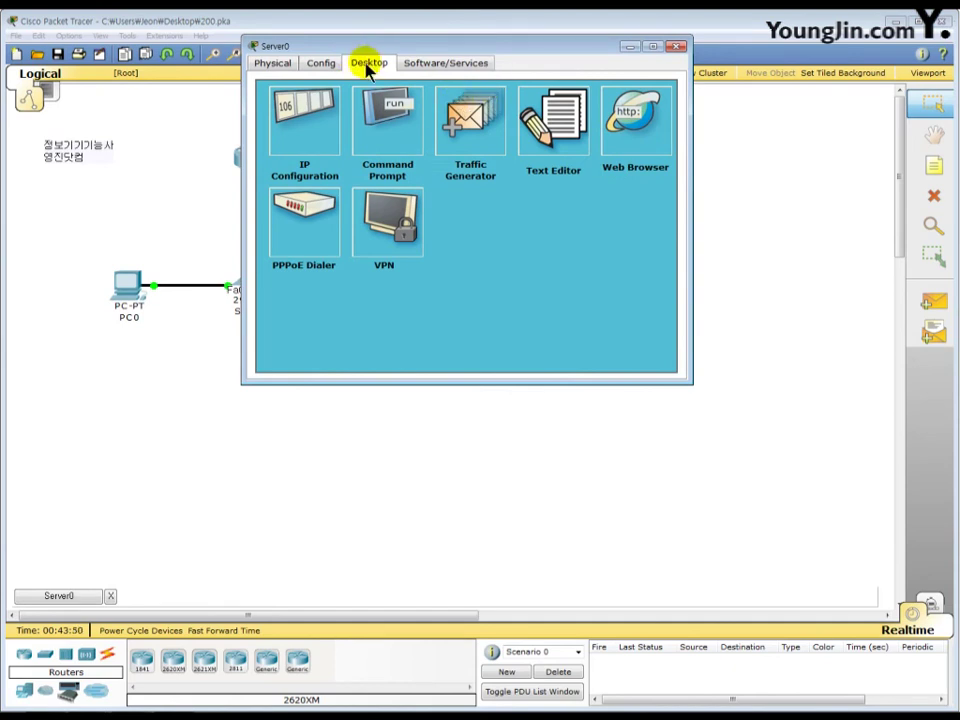
{"action": "left_click", "coordinate": [390, 128]}
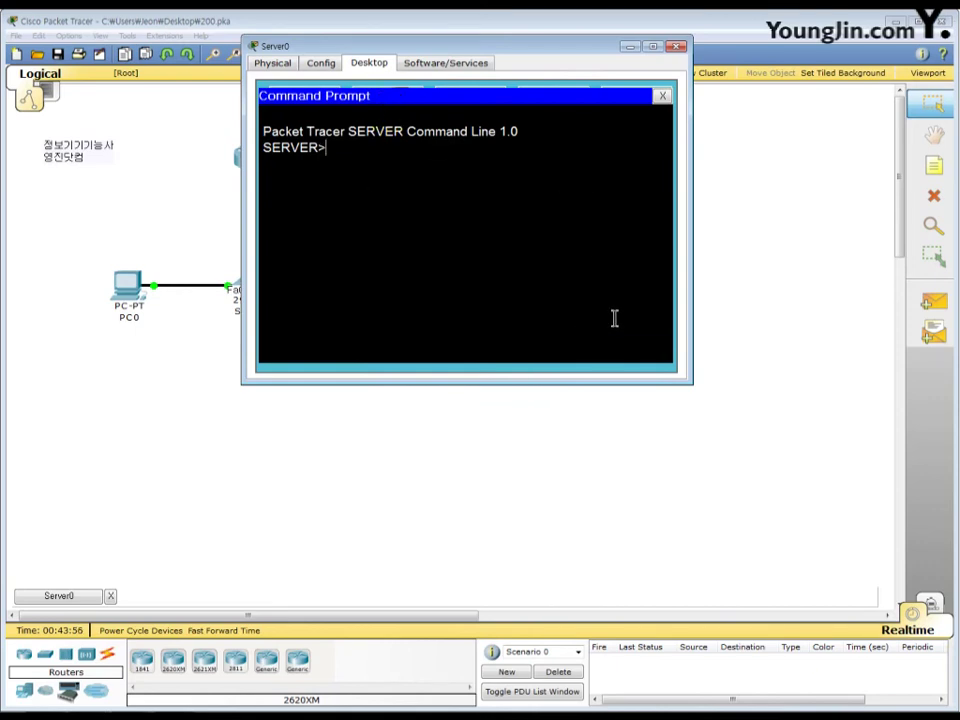
{"action": "type", "text": "telnet  203.230"}
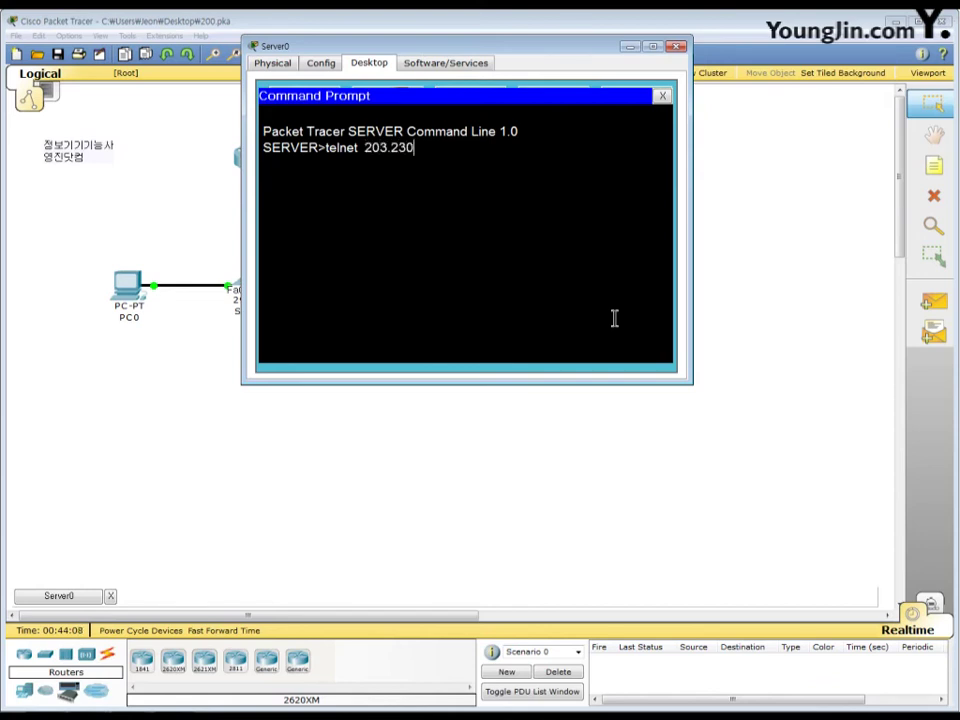
{"action": "type", "text": ".7.2"}
{"action": "key", "text": "Return"}
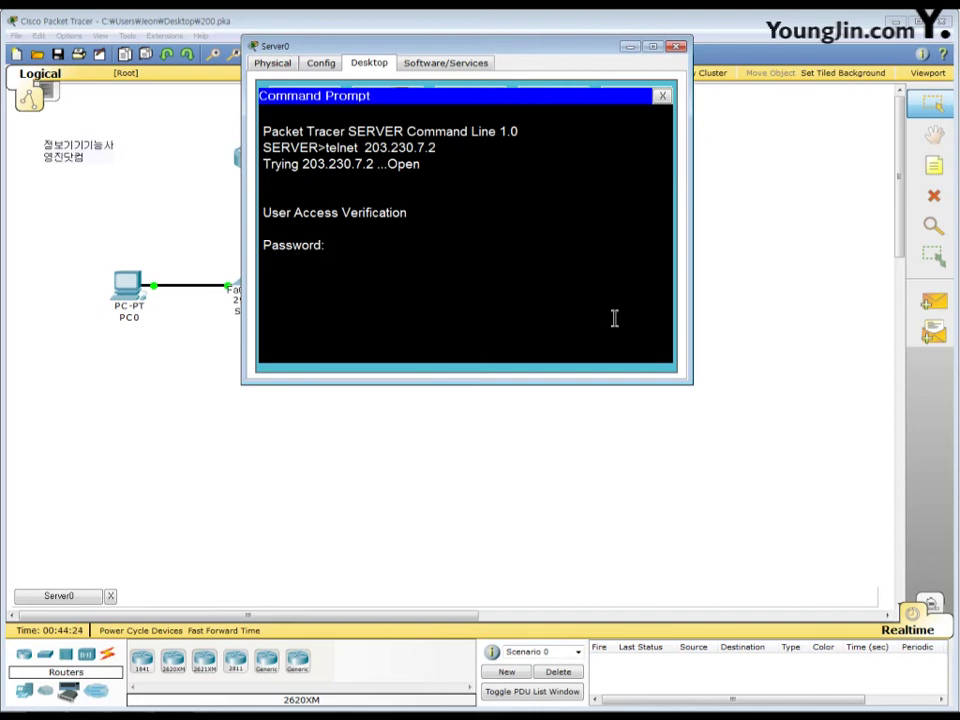
{"action": "key", "text": "Return"}
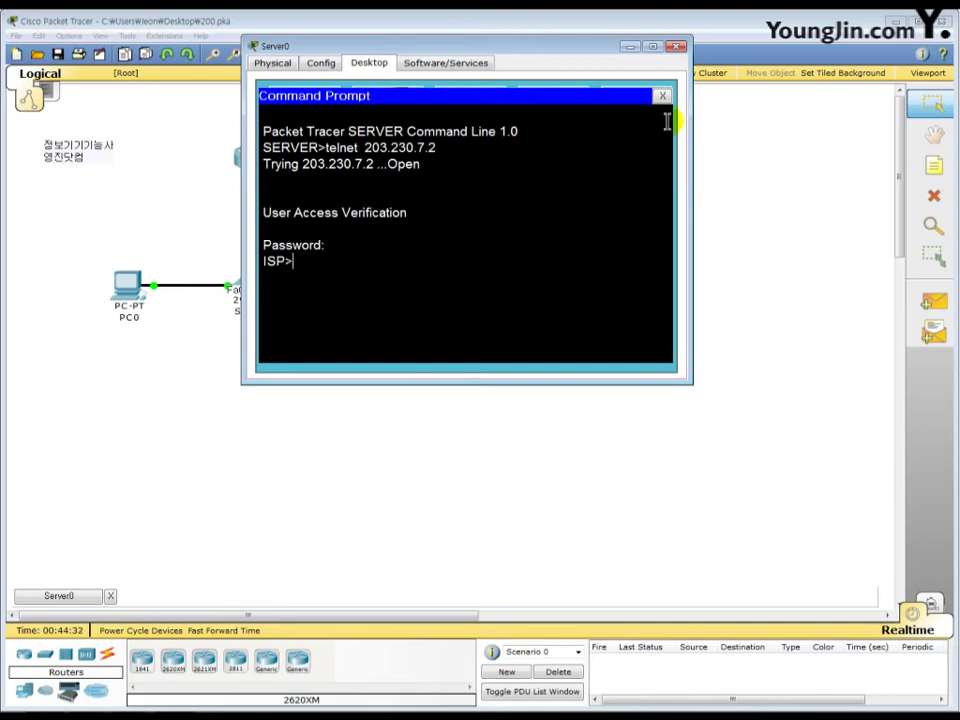
{"action": "left_click", "coordinate": [677, 47]}
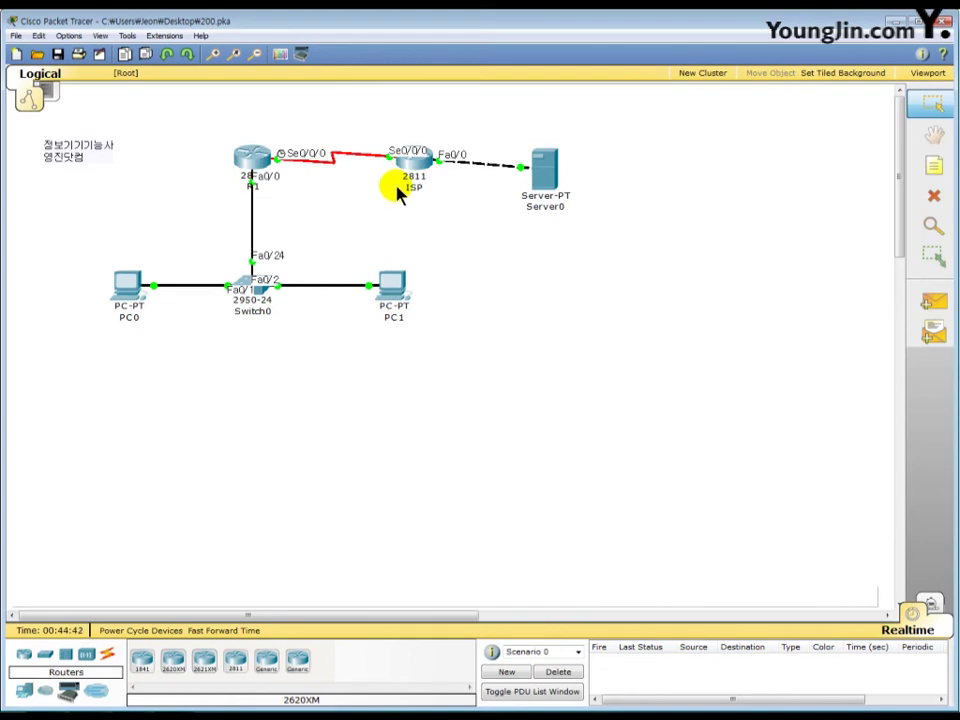
Run telnet 203.230.7.2 from PC1's command prompt and get the connection refused
{"action": "left_click", "coordinate": [392, 283]}
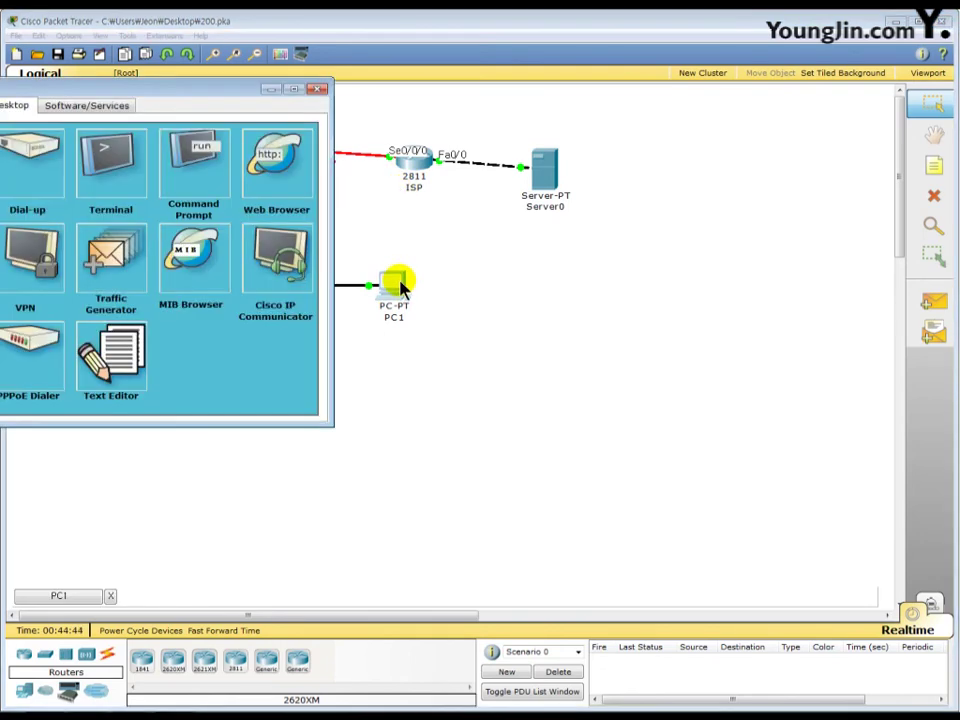
{"action": "left_click_drag", "start_coordinate": [210, 100], "coordinate": [572, 58]}
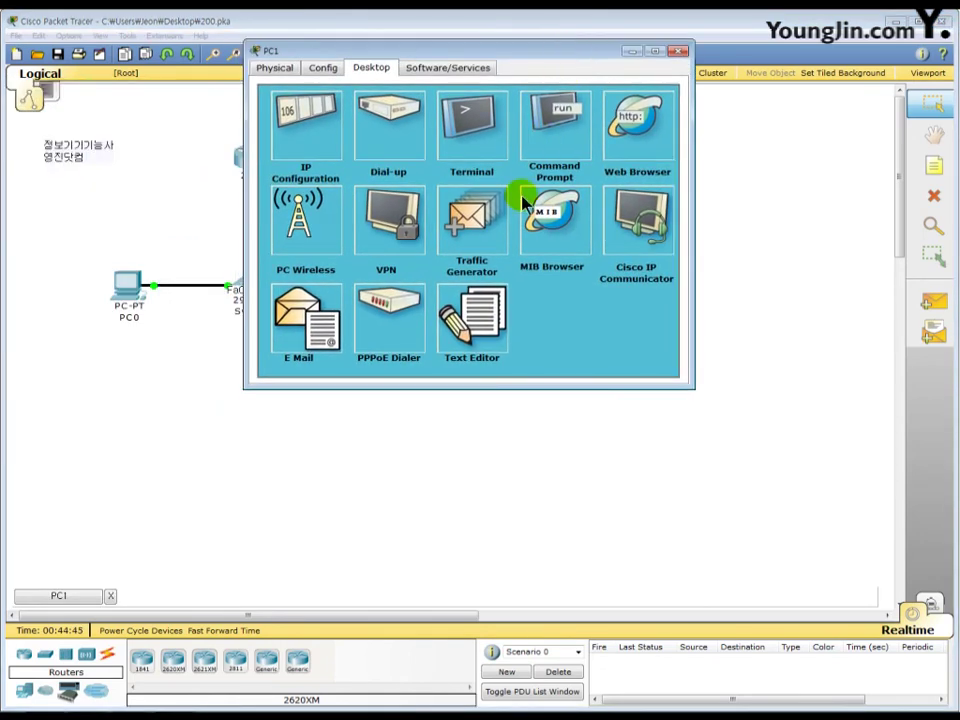
{"action": "left_click", "coordinate": [558, 145]}
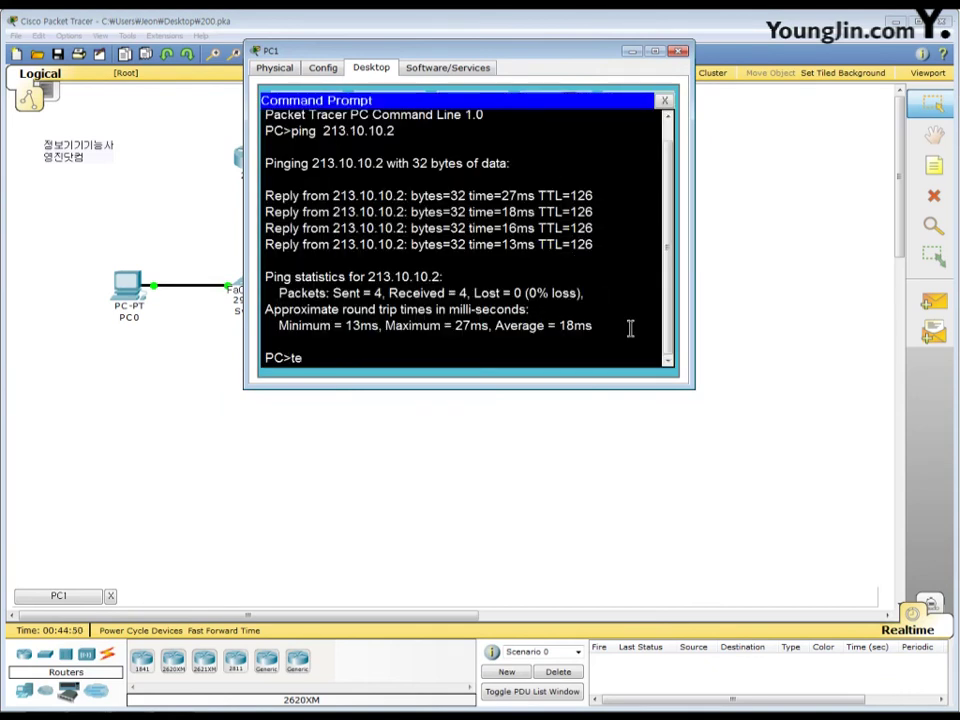
{"action": "type", "text": "telnet 203.230.7"}
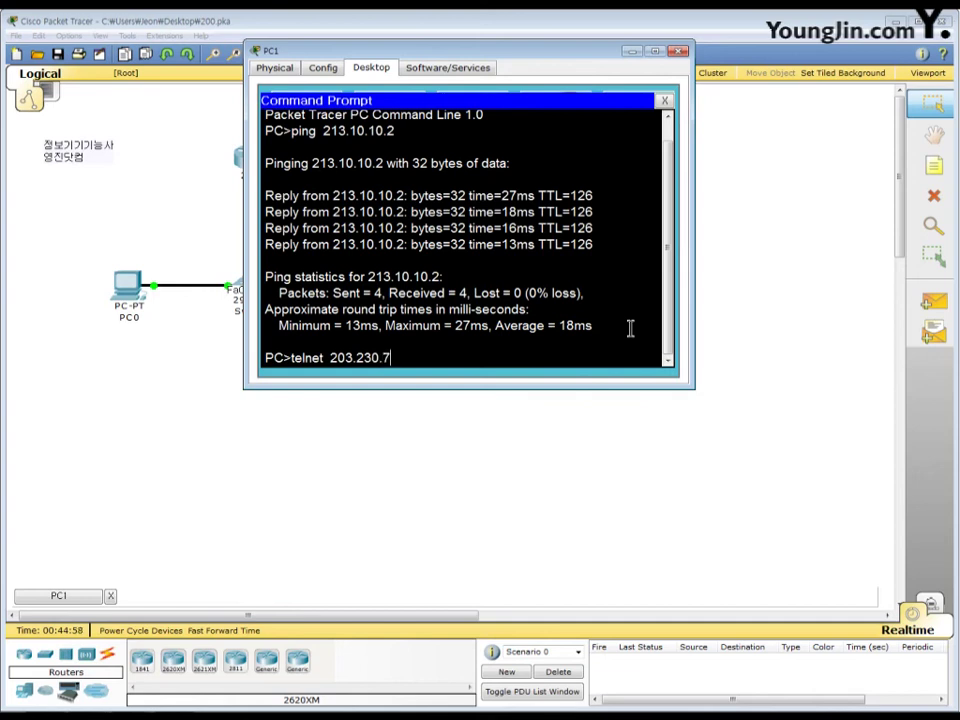
{"action": "type", "text": ".2"}
{"action": "key", "text": "Return"}
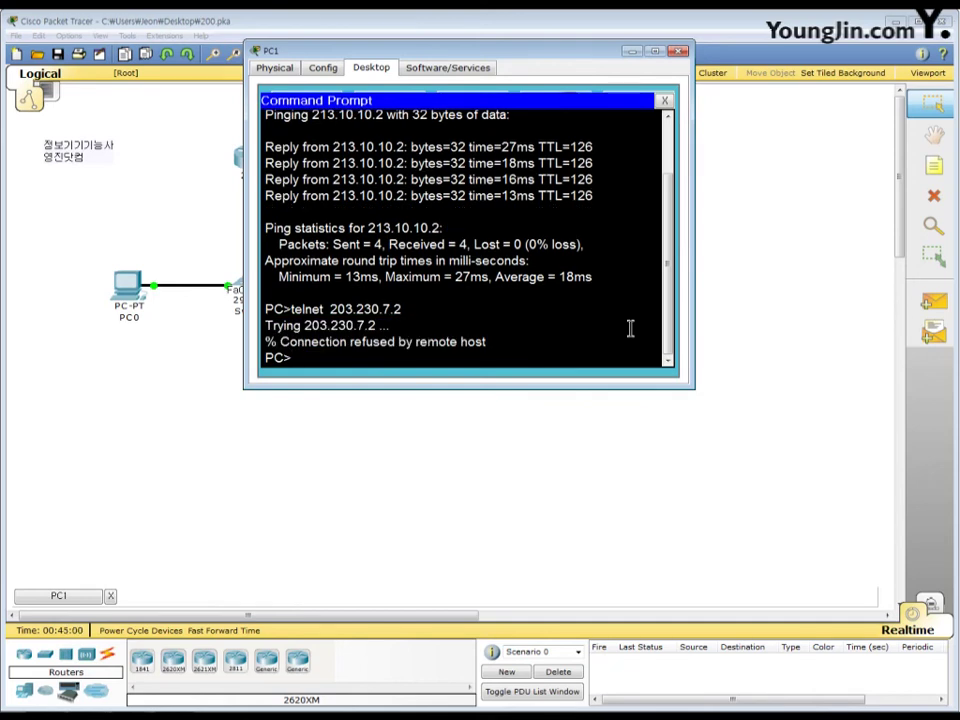
Highlight the refused telnet message in yellow with K-Screen Pen, then close PC1
{"action": "key", "text": "F12"}
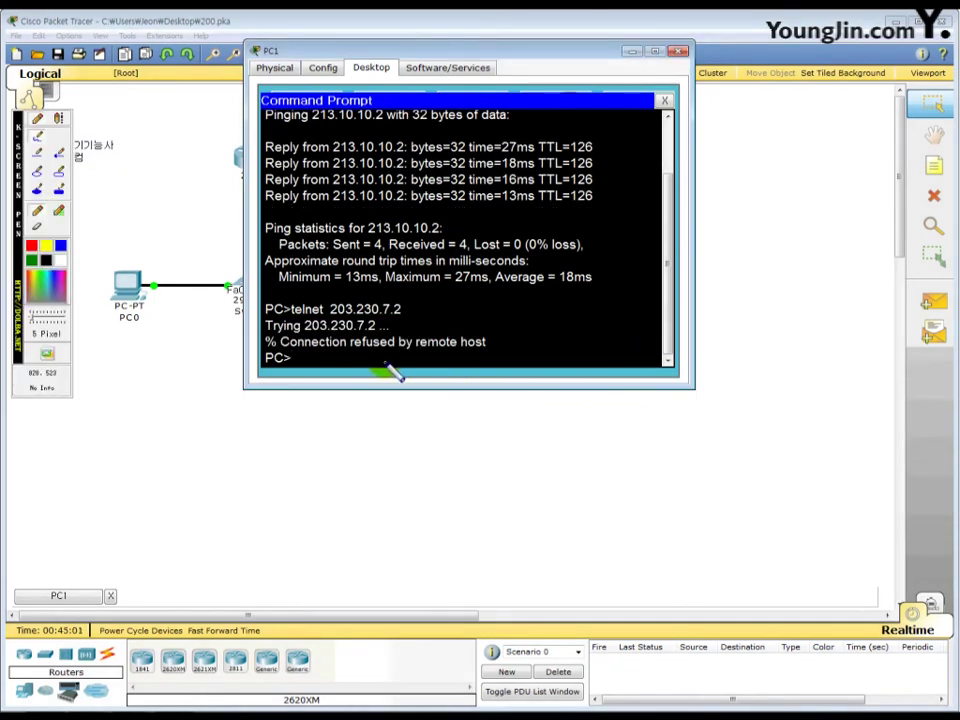
{"action": "left_click", "coordinate": [46, 246]}
{"action": "mouse_move", "coordinate": [295, 310]}
{"action": "left_mouse_down"}
{"action": "mouse_move", "coordinate": [345, 337]}
{"action": "mouse_move", "coordinate": [356, 359]}
{"action": "mouse_move", "coordinate": [398, 350]}
{"action": "left_mouse_up"}
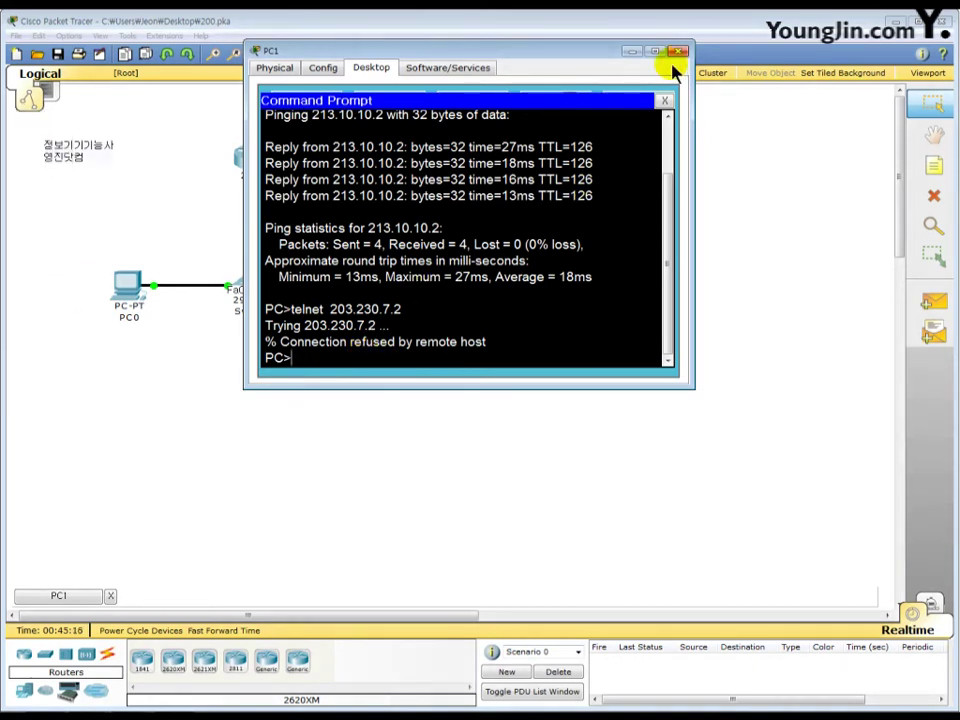
{"action": "left_click", "coordinate": [678, 52]}
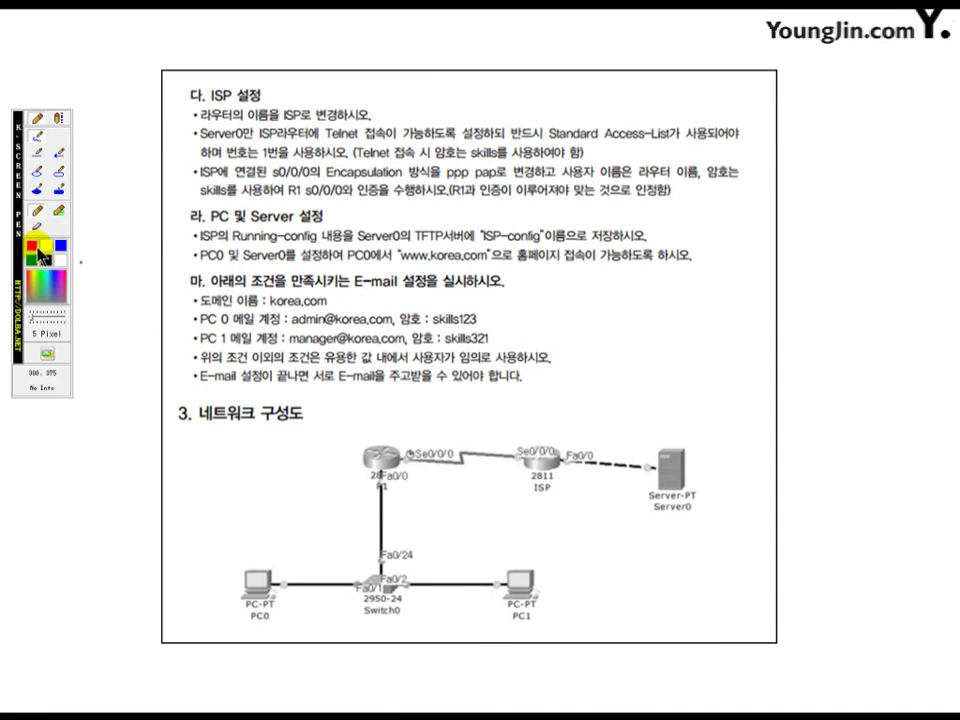
Underline '마.', 'E-mail 설정' and 'korea.com' on the task sheet in red
{"action": "left_click", "coordinate": [38, 250]}
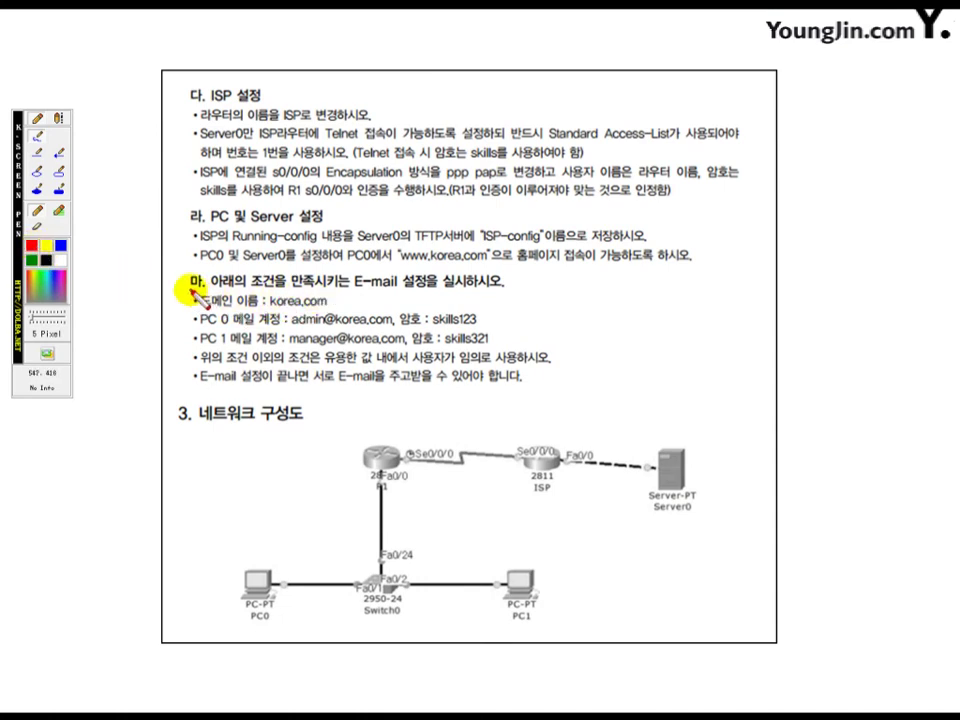
{"action": "left_click_drag", "start_coordinate": [189, 290], "coordinate": [204, 290]}
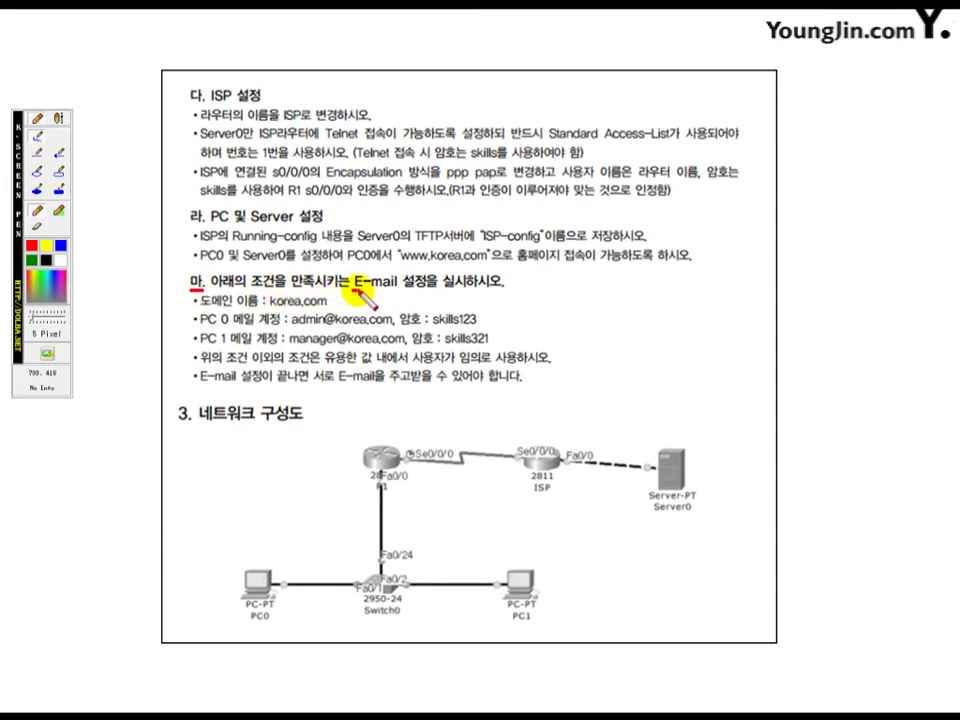
{"action": "left_click_drag", "start_coordinate": [352, 291], "coordinate": [424, 292]}
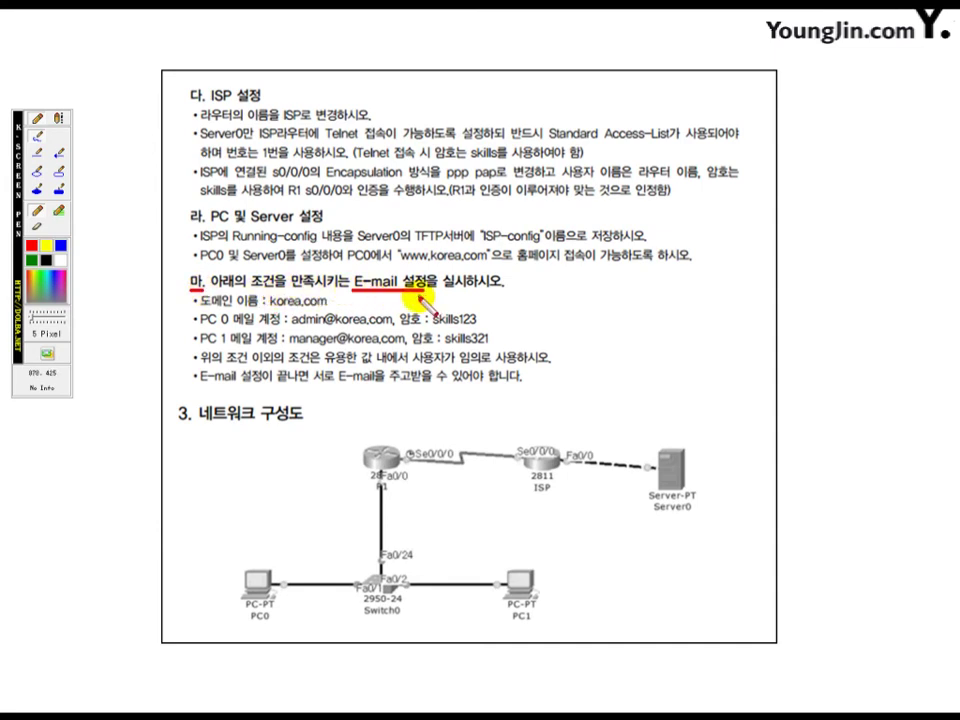
{"action": "left_click_drag", "start_coordinate": [268, 308], "coordinate": [327, 308]}
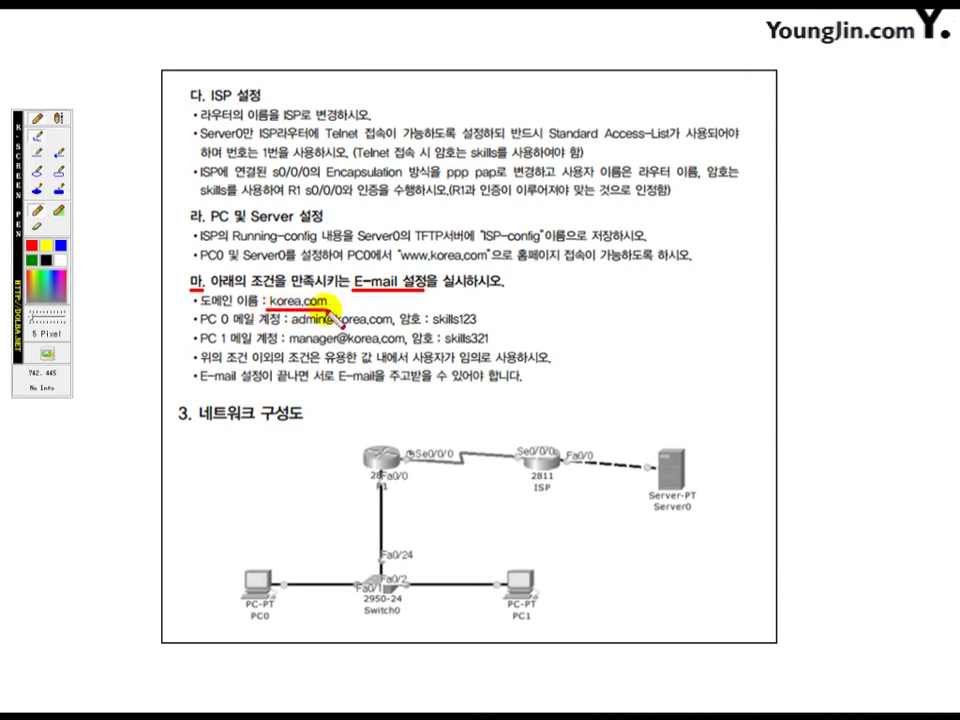
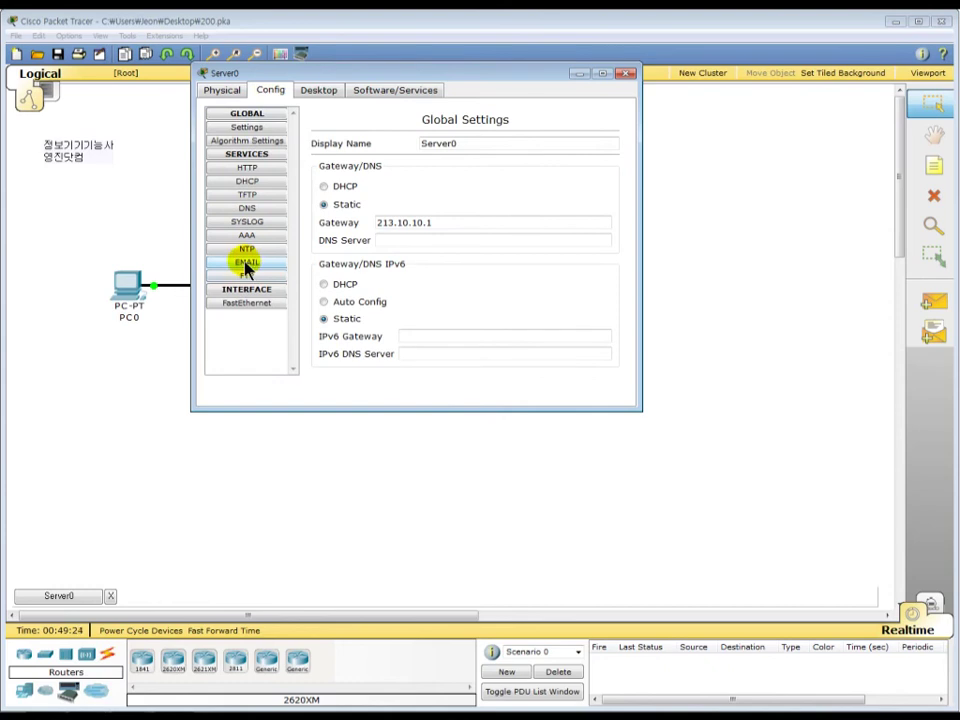
In Server0's EMAIL service, enter and apply the domain name korea.com
{"action": "left_click", "coordinate": [247, 264]}
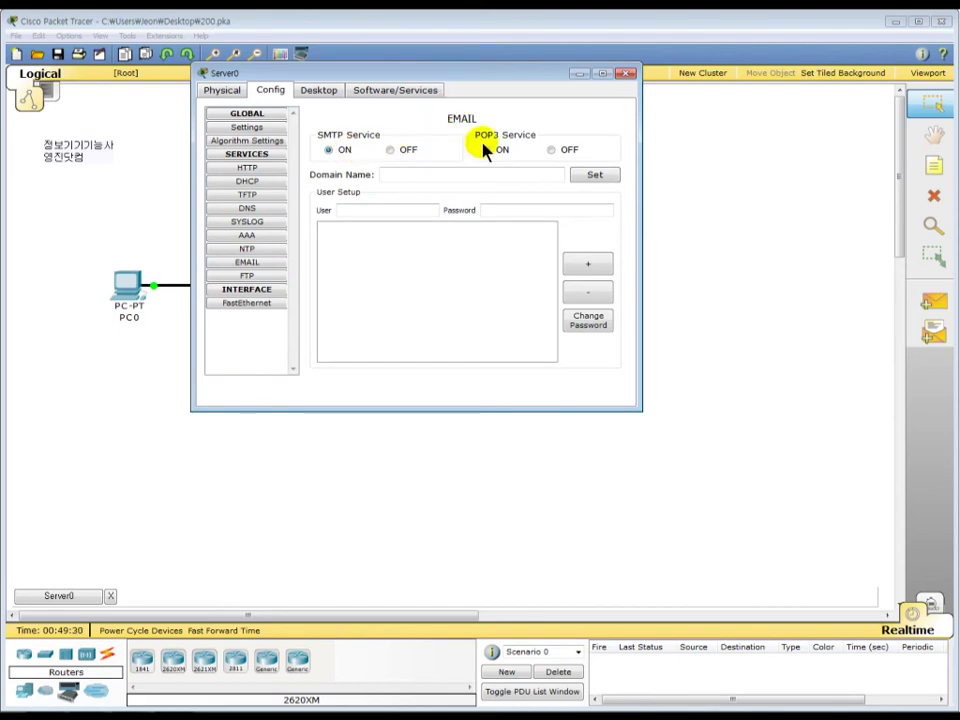
{"action": "left_click", "coordinate": [397, 178]}
{"action": "type", "text": "korea.com"}
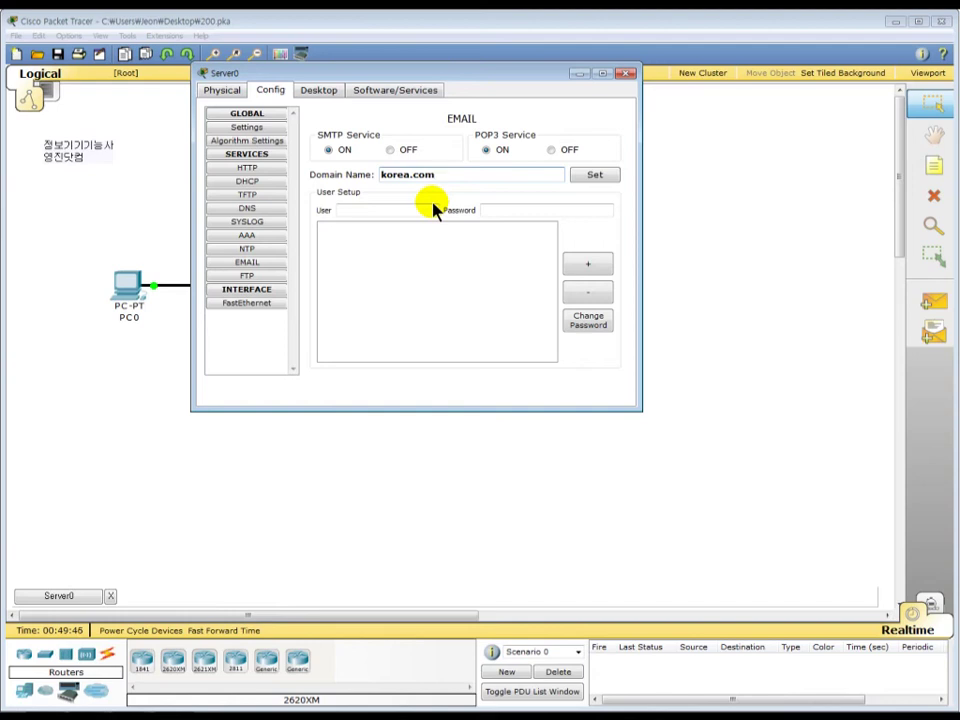
{"action": "left_click", "coordinate": [592, 182]}
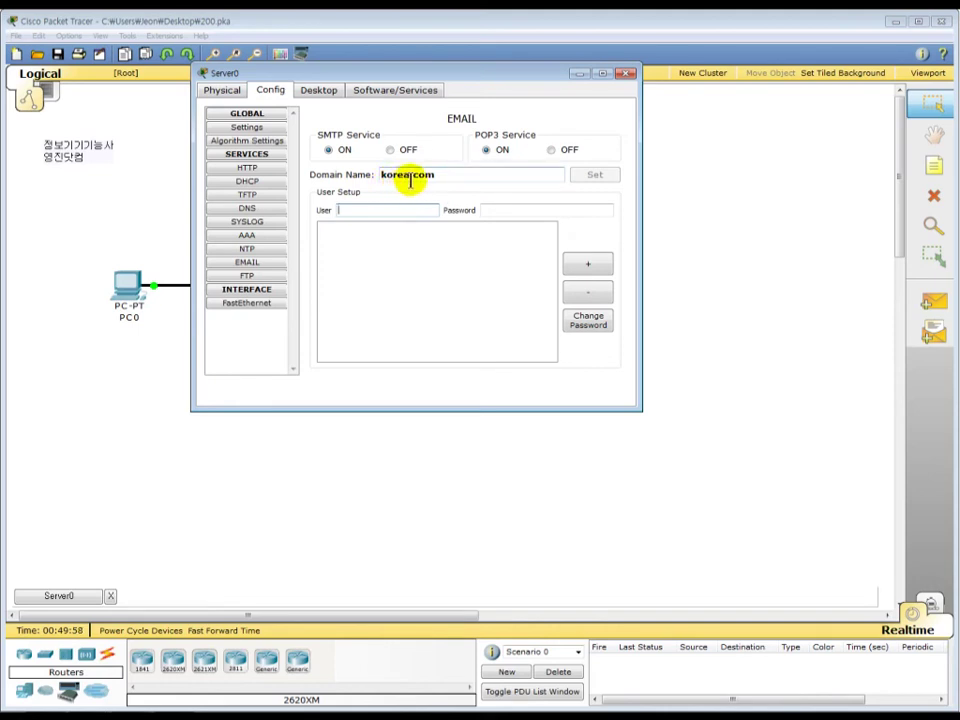
{"action": "left_click_drag", "start_coordinate": [446, 176], "coordinate": [381, 175]}
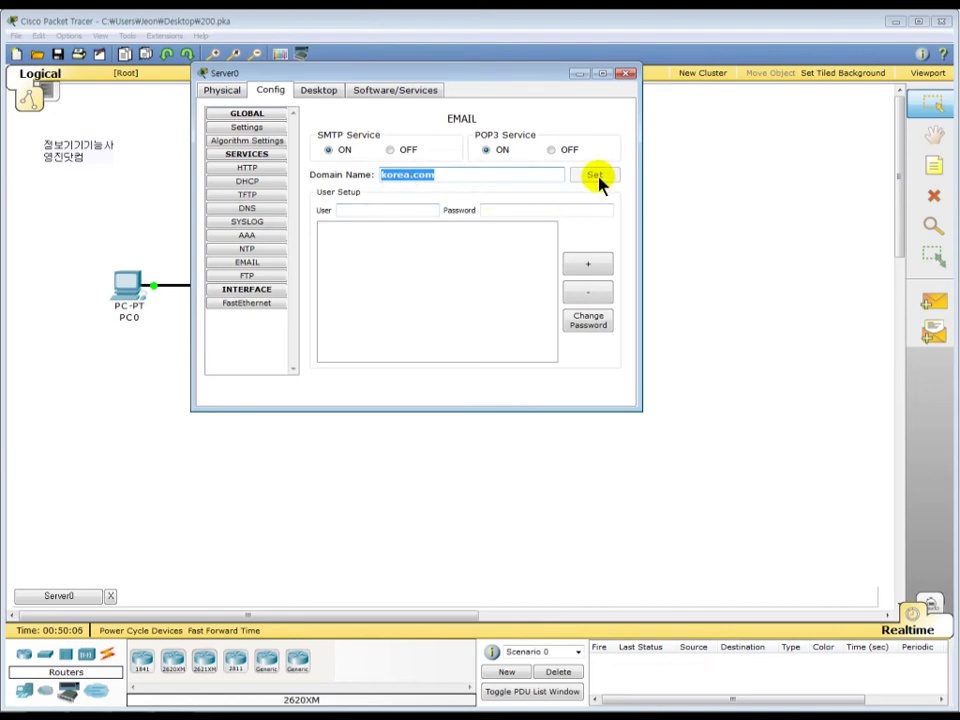
Create the mail user admin with its password on Server0
{"action": "left_click", "coordinate": [358, 210]}
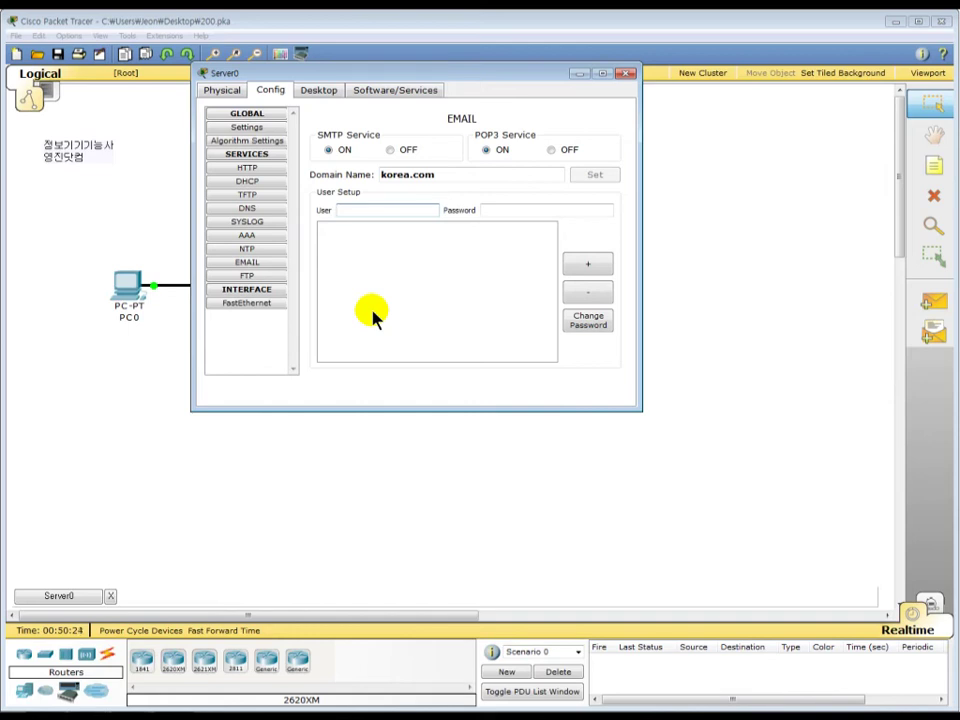
{"action": "type", "text": "admin"}
{"action": "left_click", "coordinate": [505, 212]}
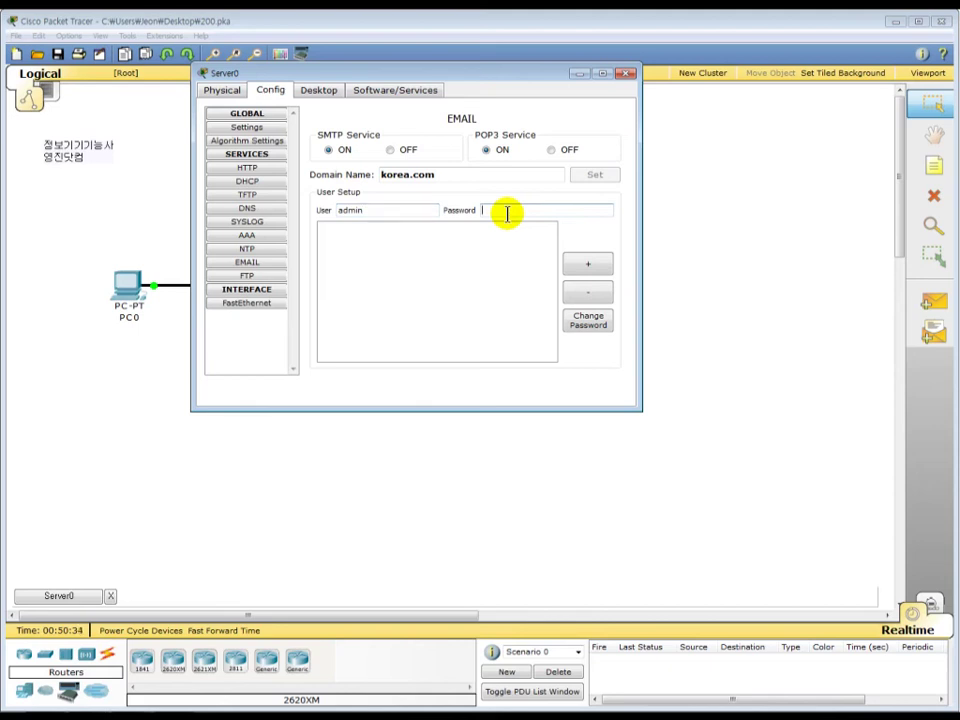
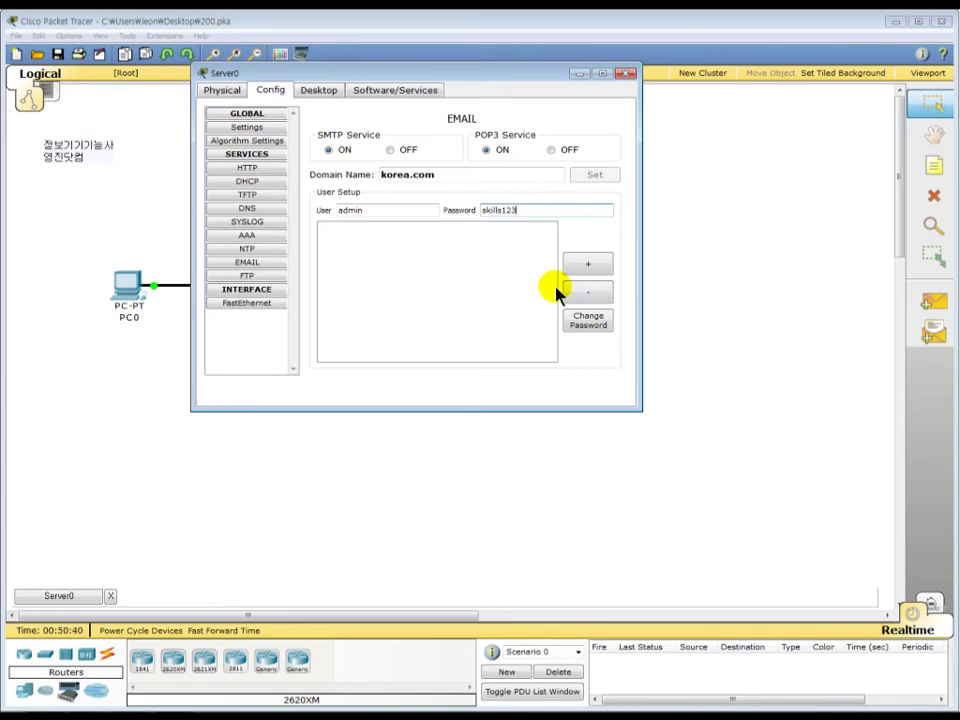
{"action": "left_click", "coordinate": [369, 212]}
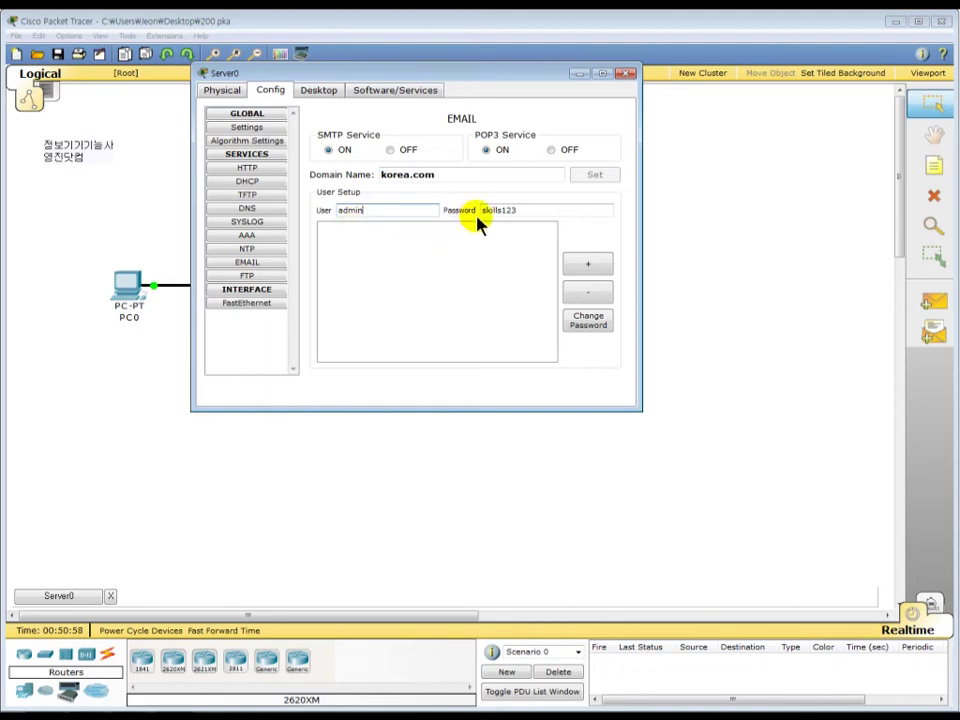
{"action": "left_click", "coordinate": [589, 266]}
Add the mail user manager with its password, then close Server0's window
{"action": "left_click", "coordinate": [395, 210]}
{"action": "type", "text": "manager"}
{"action": "left_click", "coordinate": [489, 211]}
{"action": "type", "text": "skills"}
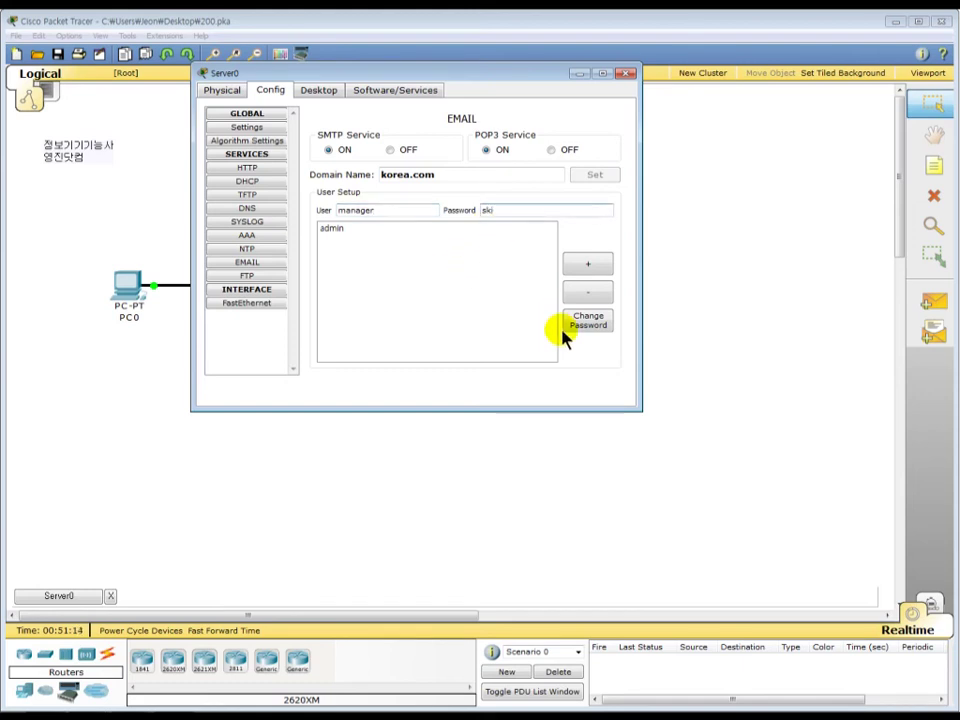
{"action": "type", "text": "321"}
{"action": "left_click", "coordinate": [589, 266]}
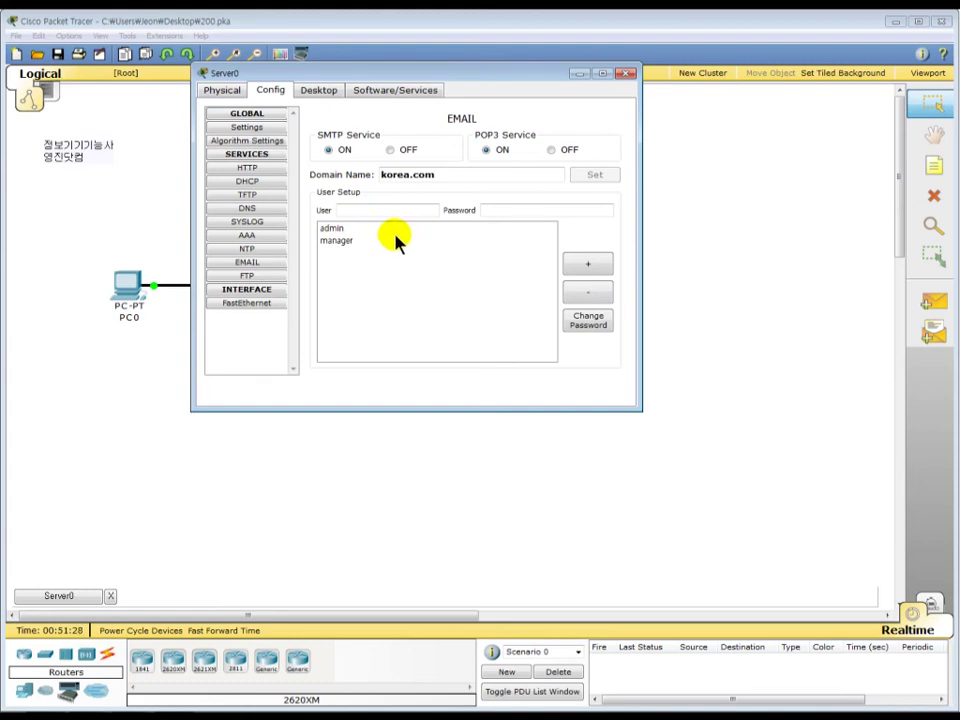
{"action": "left_click", "coordinate": [623, 74]}
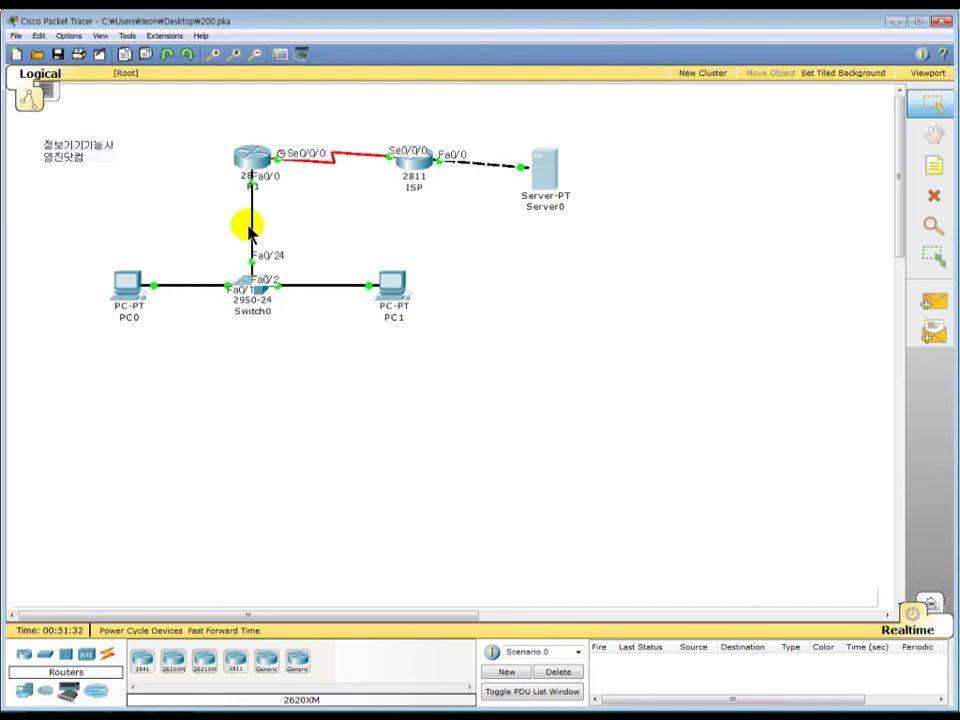
In PC0's E Mail setup, enter the name pc0 and the admin account's korea.com address
{"action": "left_click", "coordinate": [137, 299]}
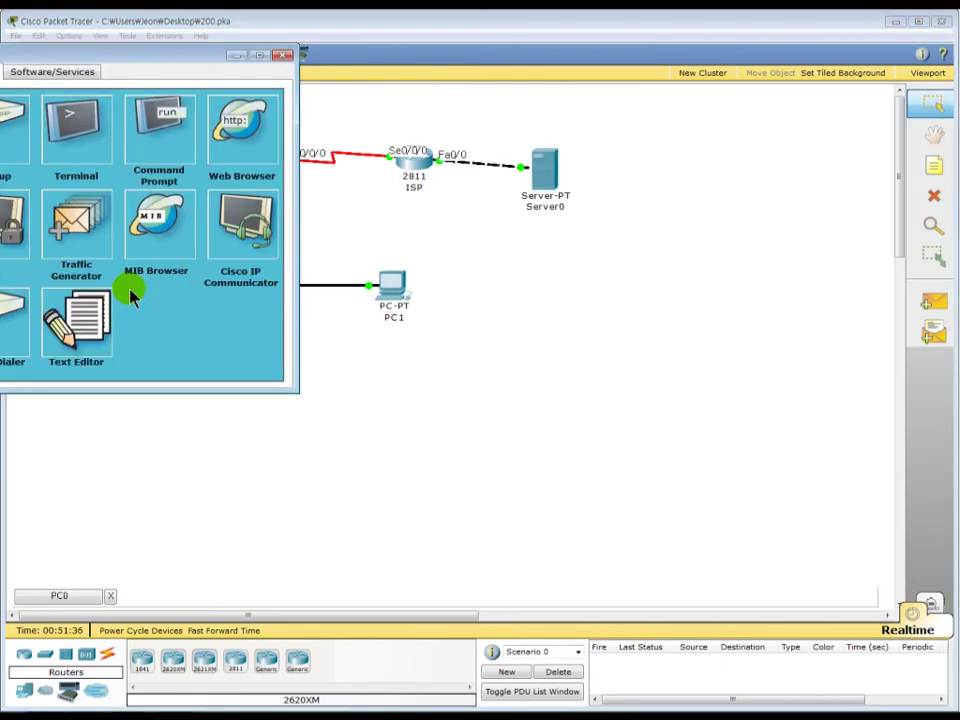
{"action": "left_click_drag", "start_coordinate": [80, 70], "coordinate": [481, 68]}
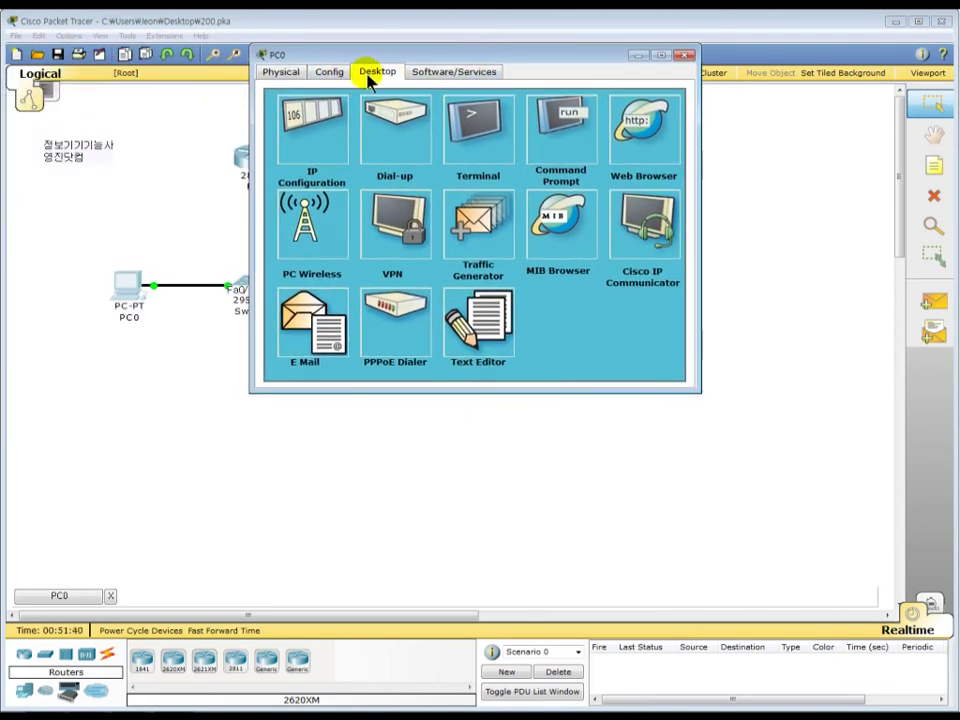
{"action": "left_click", "coordinate": [316, 328]}
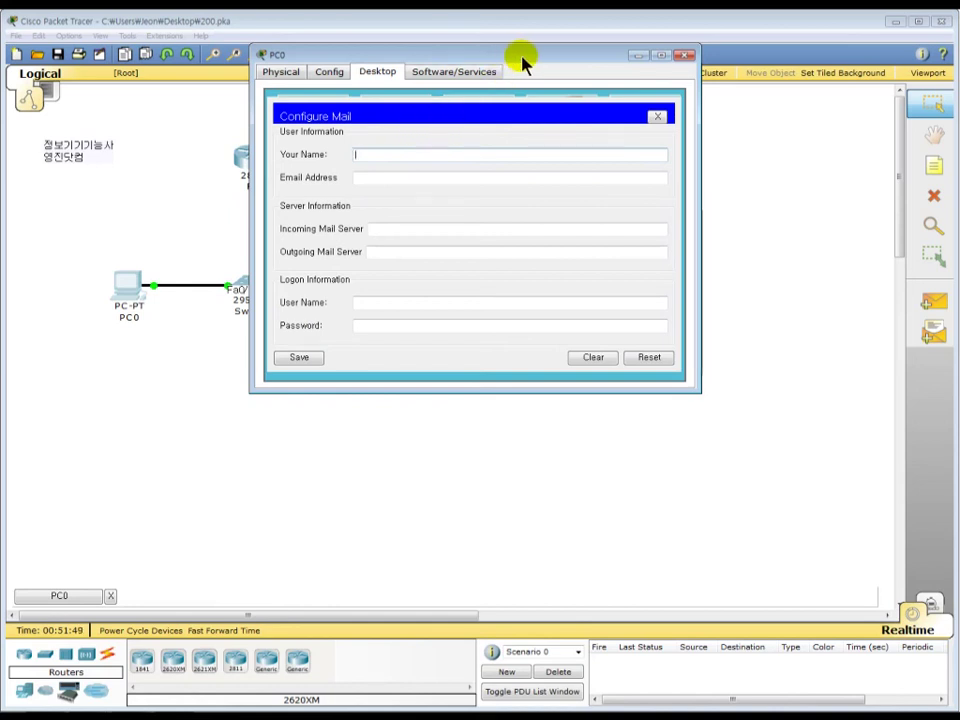
{"action": "type", "text": "c0"}
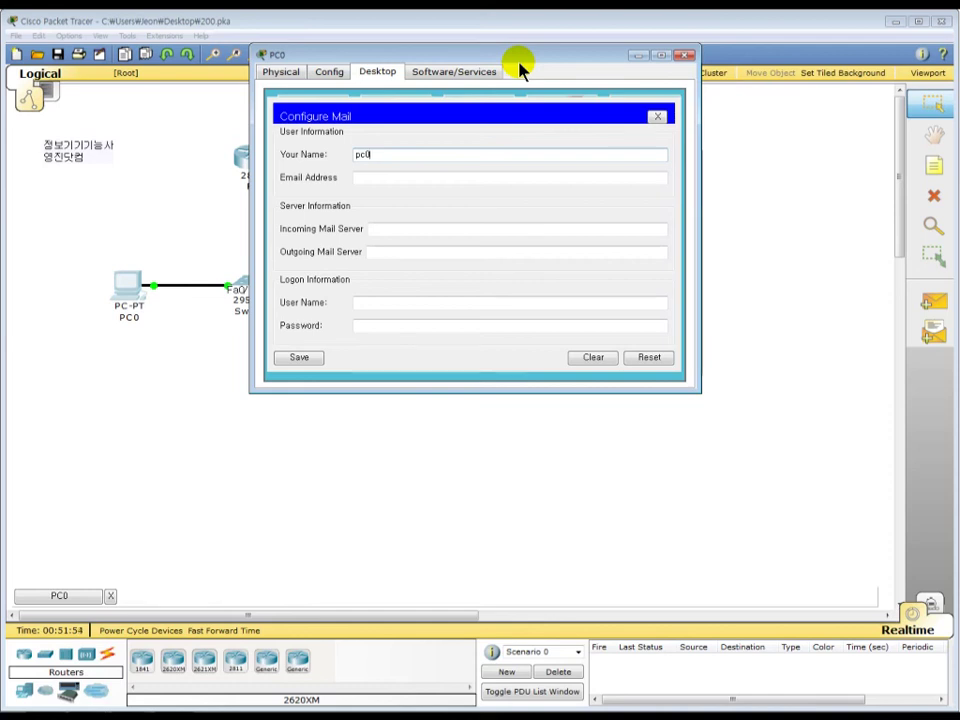
{"action": "left_click", "coordinate": [433, 178]}
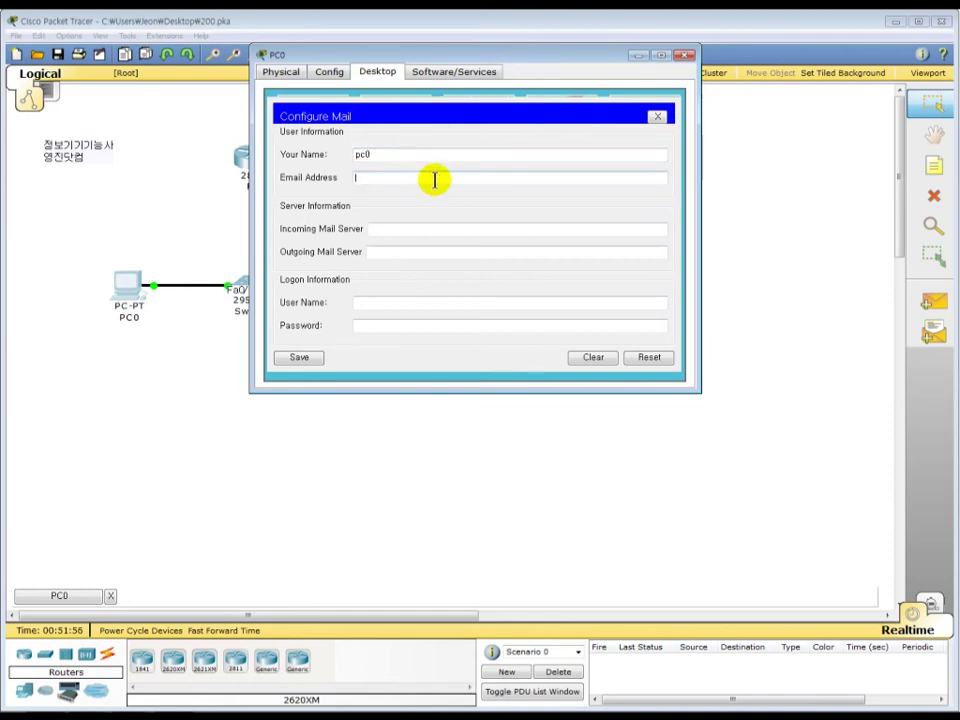
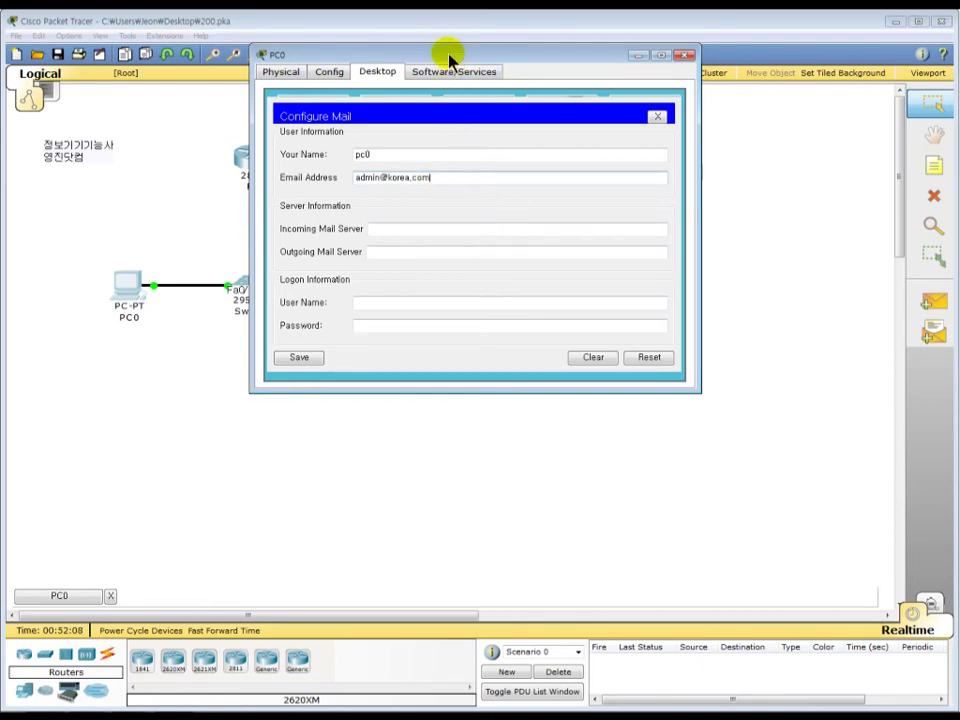
{"action": "left_click_drag", "start_coordinate": [450, 57], "coordinate": [544, 44]}
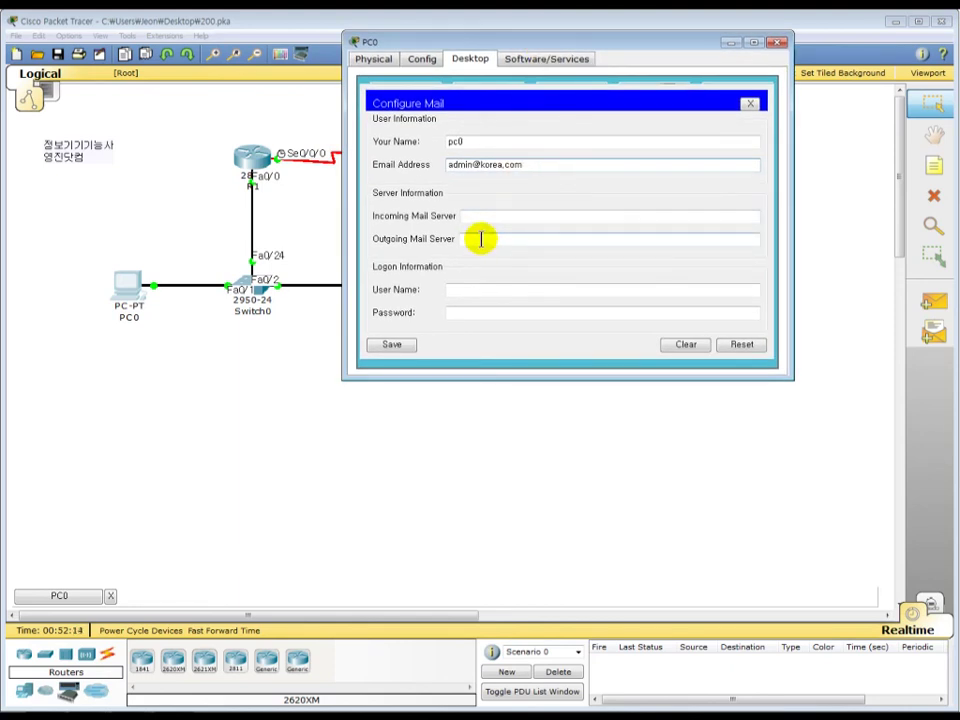
Set PC0's incoming and outgoing mail servers to 213.10.10.2
{"action": "left_click", "coordinate": [477, 216]}
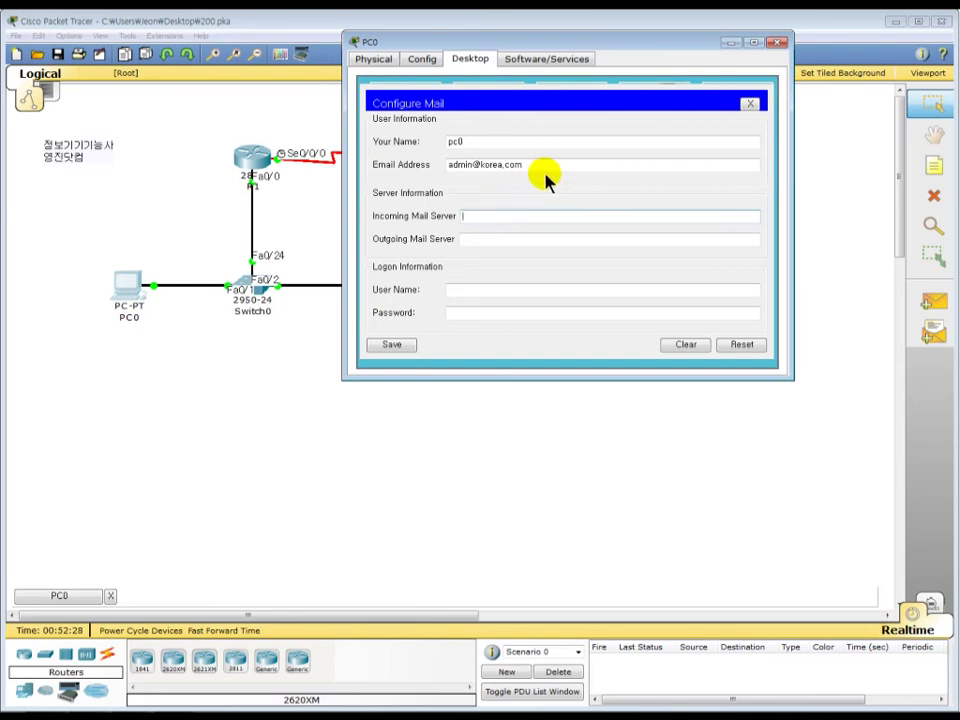
{"action": "type", "text": "213"}
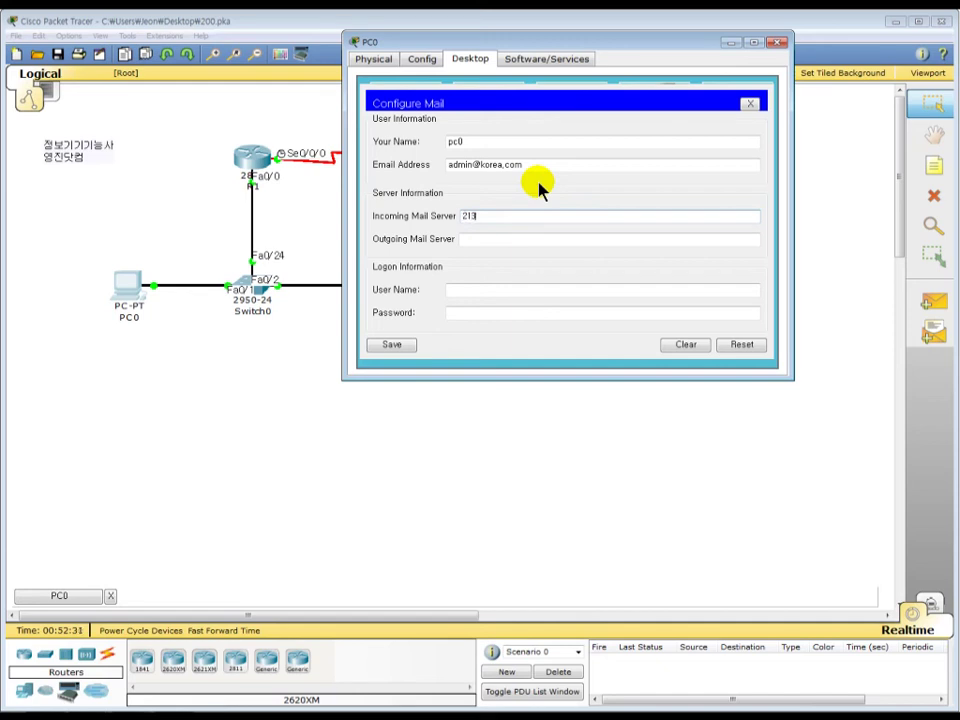
{"action": "type", "text": ".10.10.2"}
{"action": "key", "text": "Tab"}
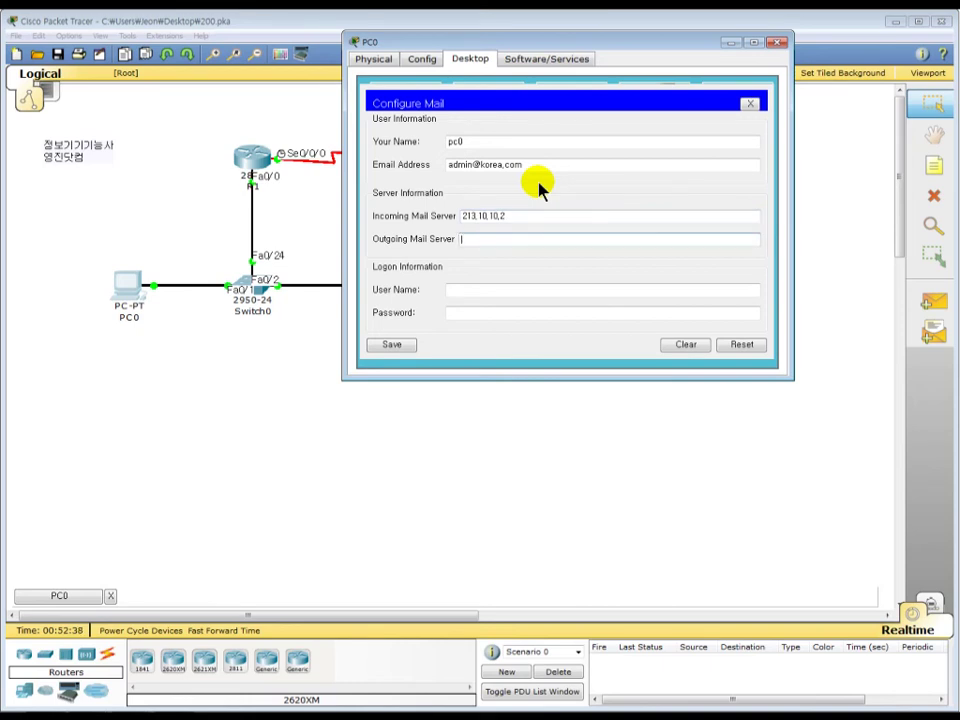
{"action": "type", "text": "213.10.10.3"}
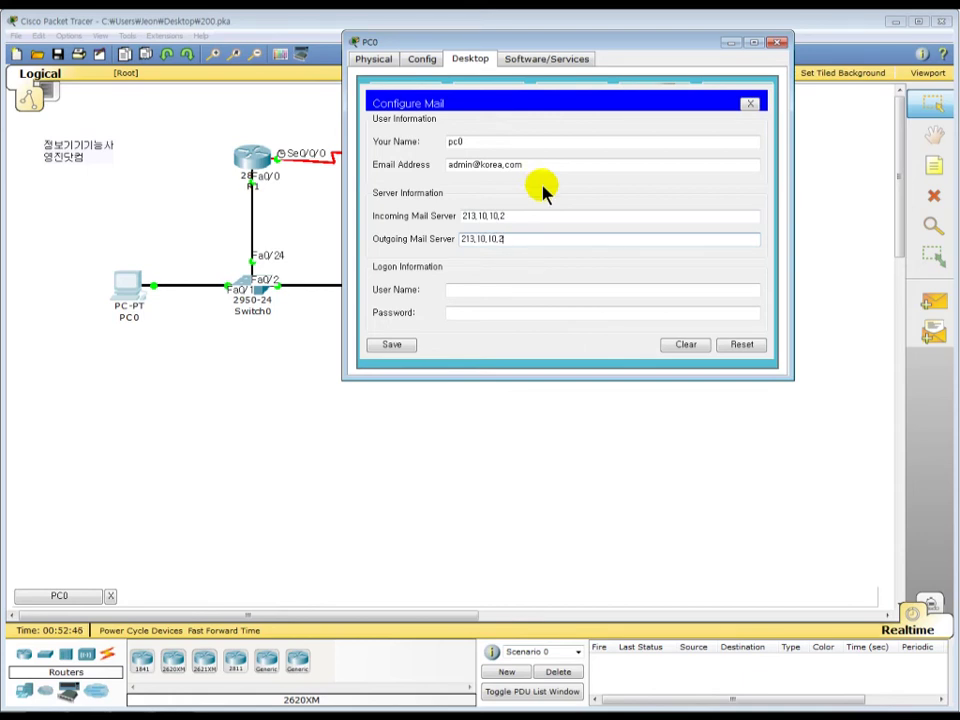
Set PC0's logon to user admin with its password, save, review settings, and close PC0
{"action": "left_click", "coordinate": [495, 287]}
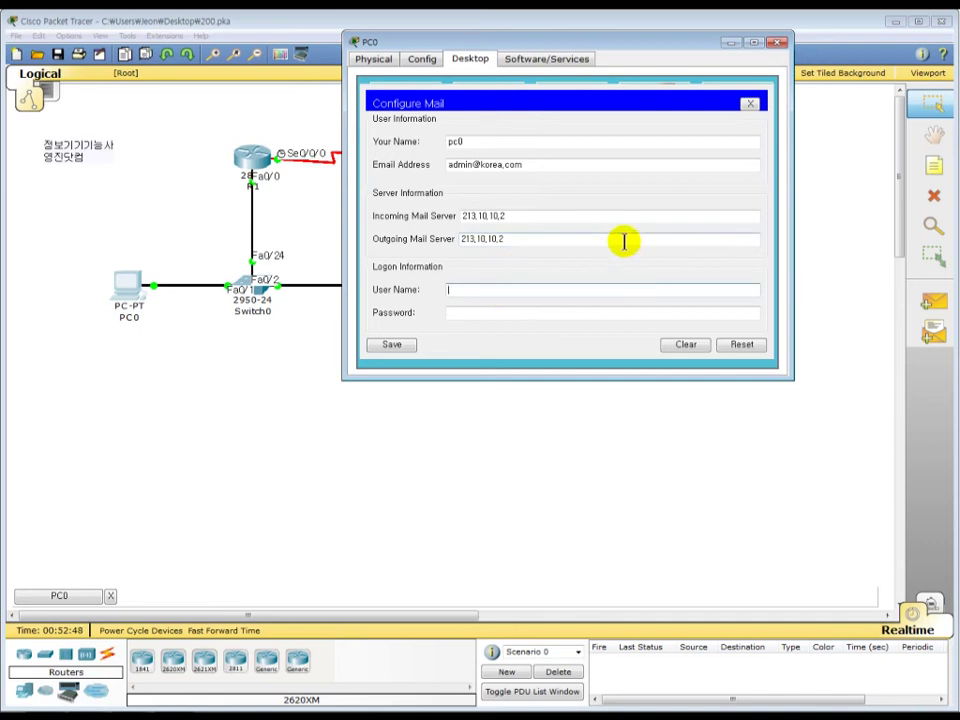
{"action": "key", "text": "Tab"}
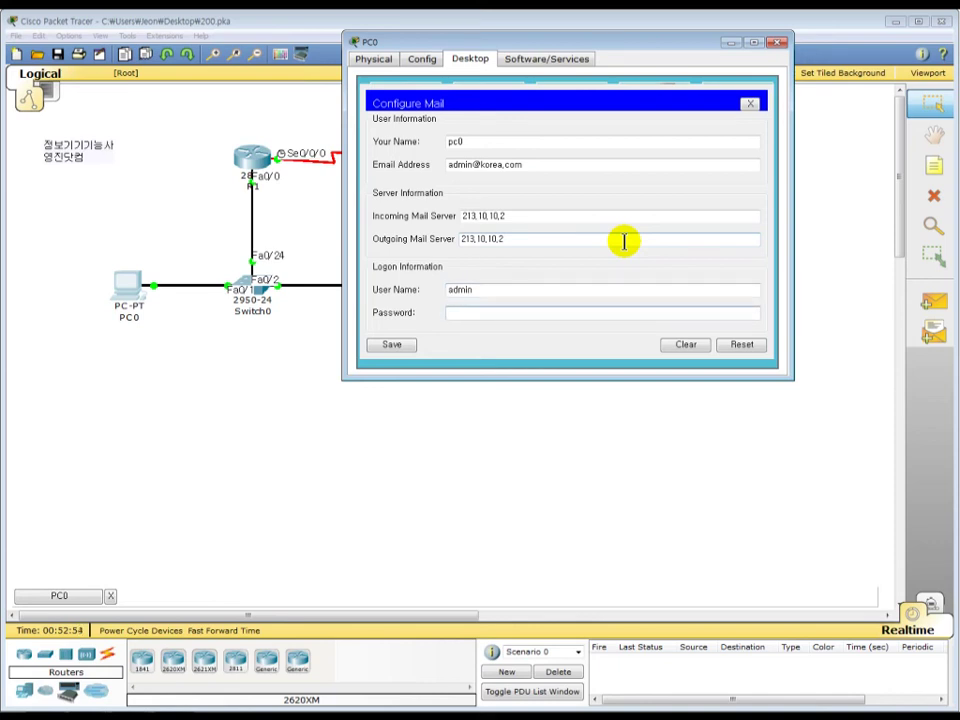
{"action": "left_click", "coordinate": [392, 346]}
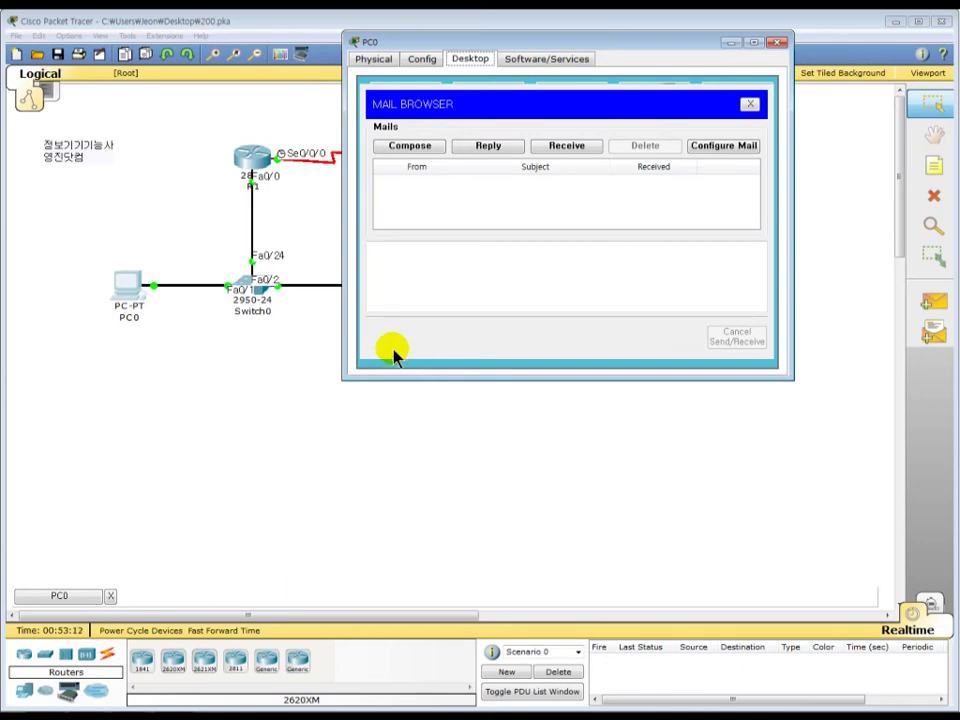
{"action": "left_click", "coordinate": [738, 149]}
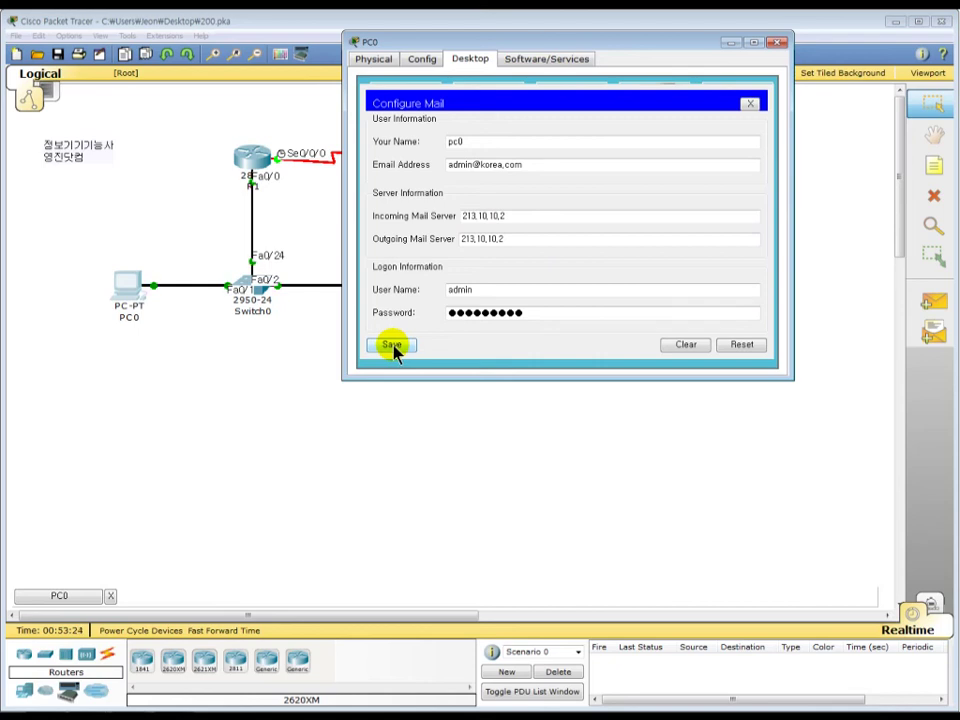
{"action": "left_click", "coordinate": [777, 44]}
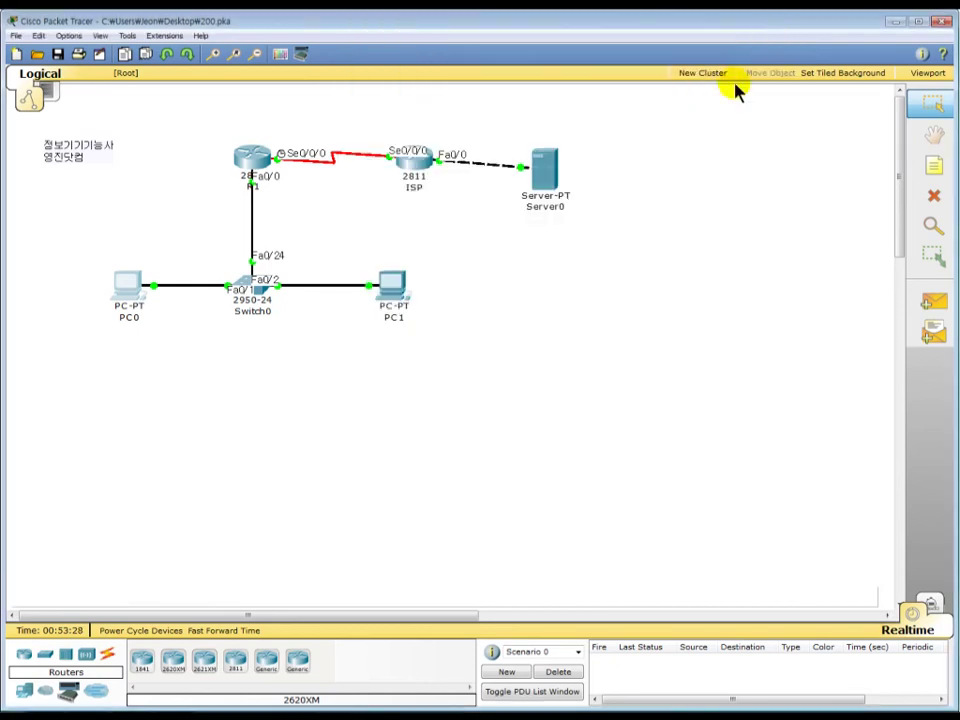
Open PC1's E Mail client and enter the manager account's korea.com address
{"action": "left_click", "coordinate": [392, 282]}
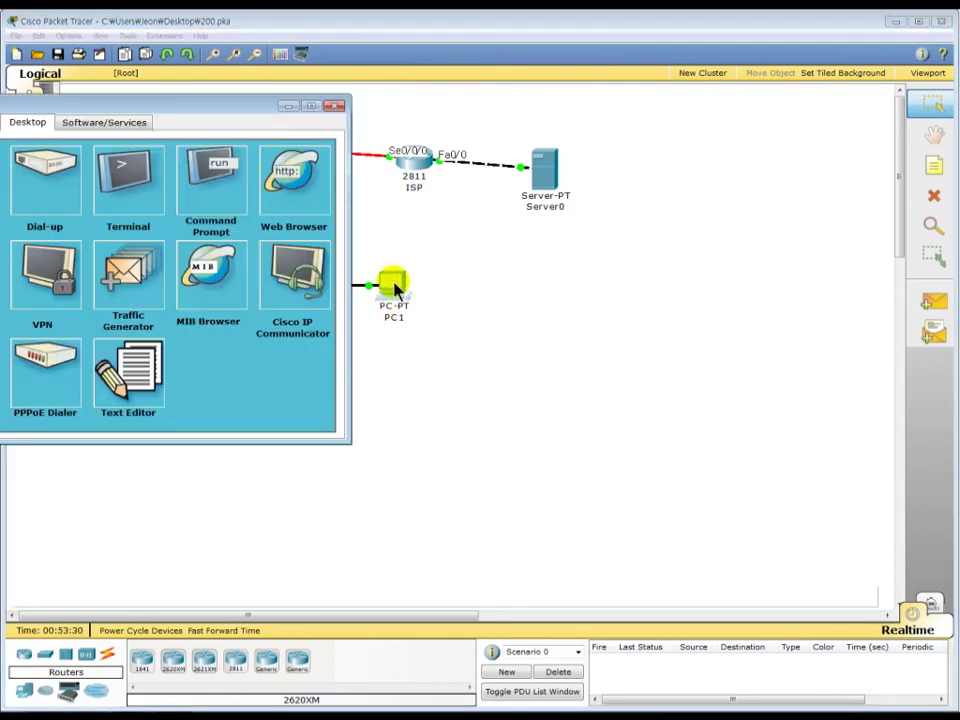
{"action": "left_click_drag", "start_coordinate": [193, 107], "coordinate": [510, 58]}
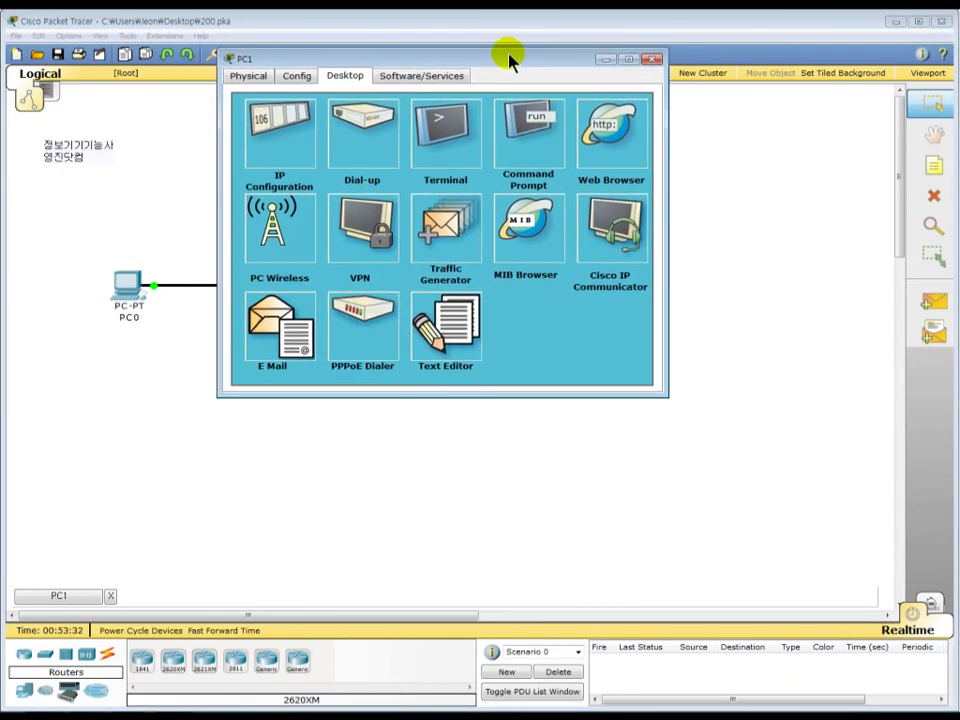
{"action": "left_click", "coordinate": [279, 332]}
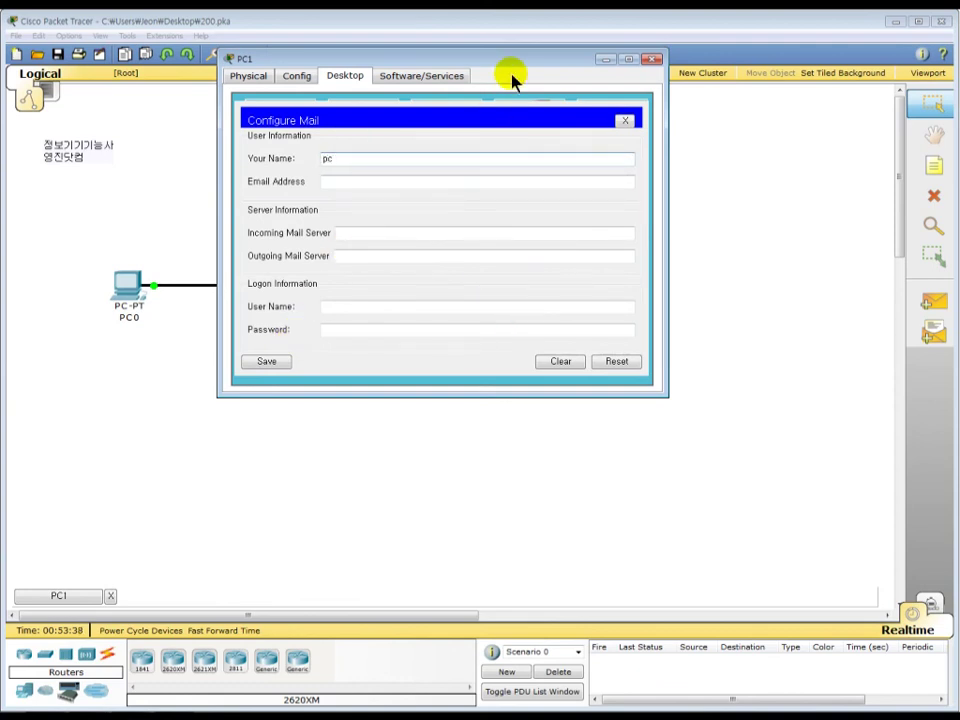
{"action": "key", "text": "Tab"}
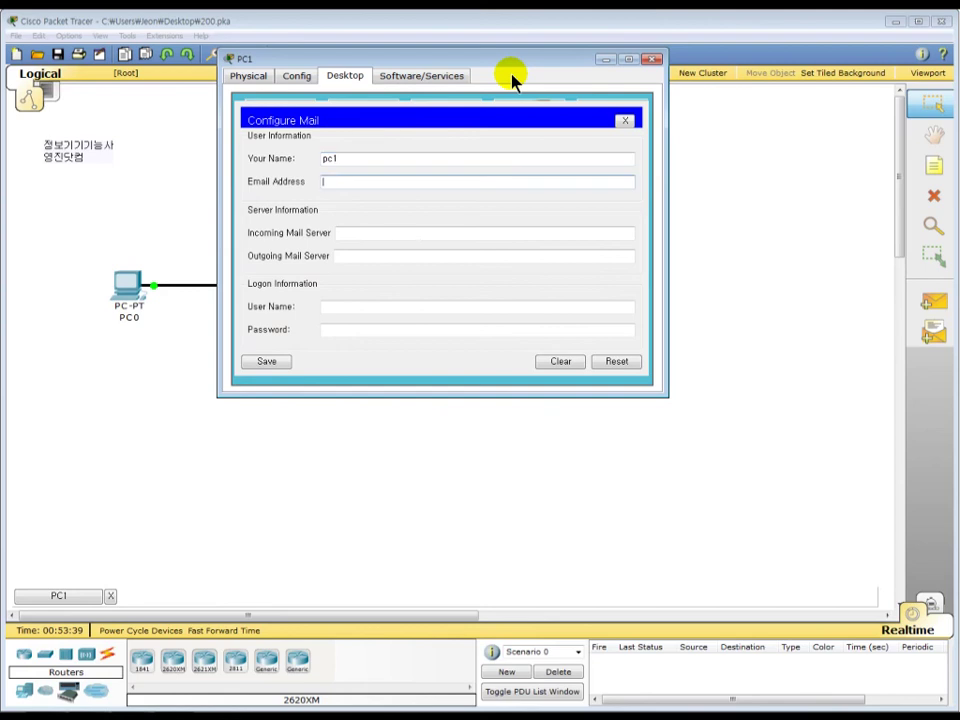
Set both PC1 mail servers to 213.10.10.2 and logon user manager with its password
{"action": "key", "text": "Tab"}
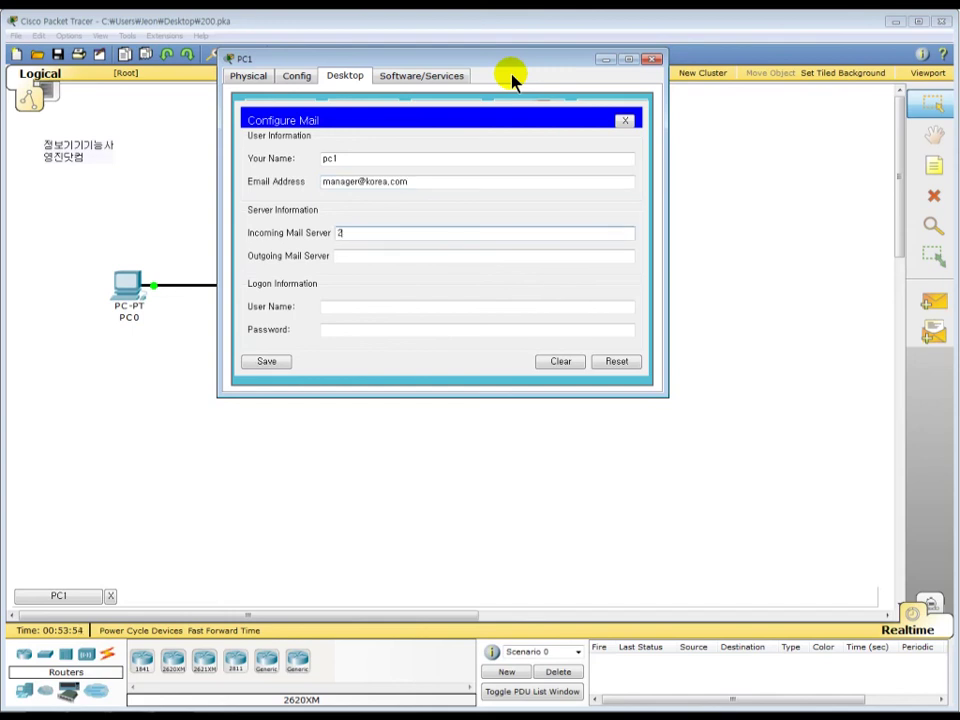
{"action": "key", "text": "Tab"}
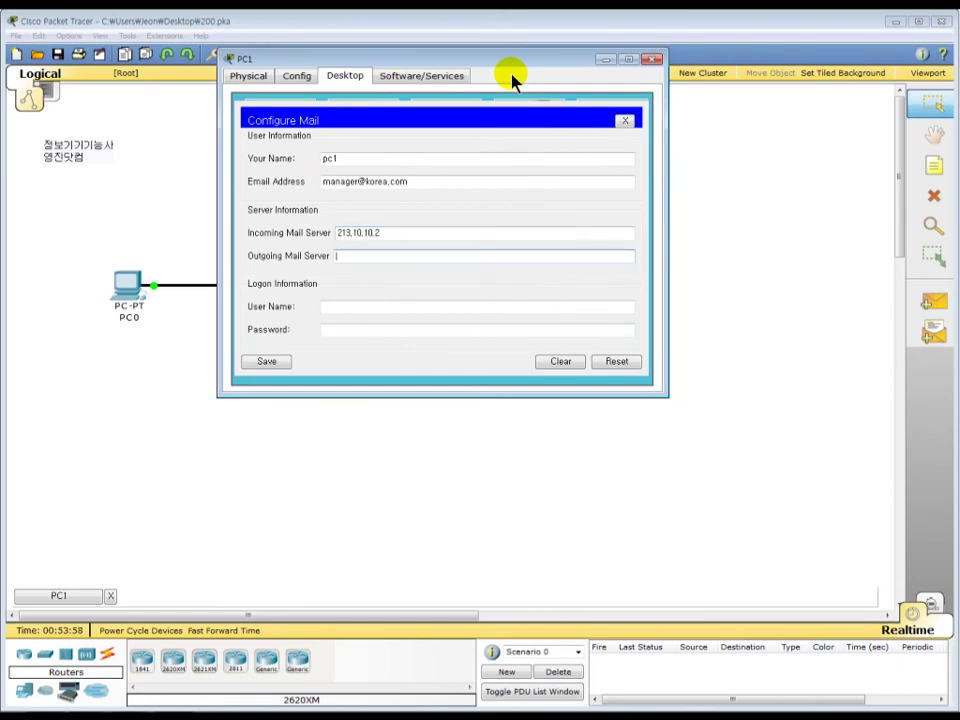
{"action": "key", "text": "Tab"}
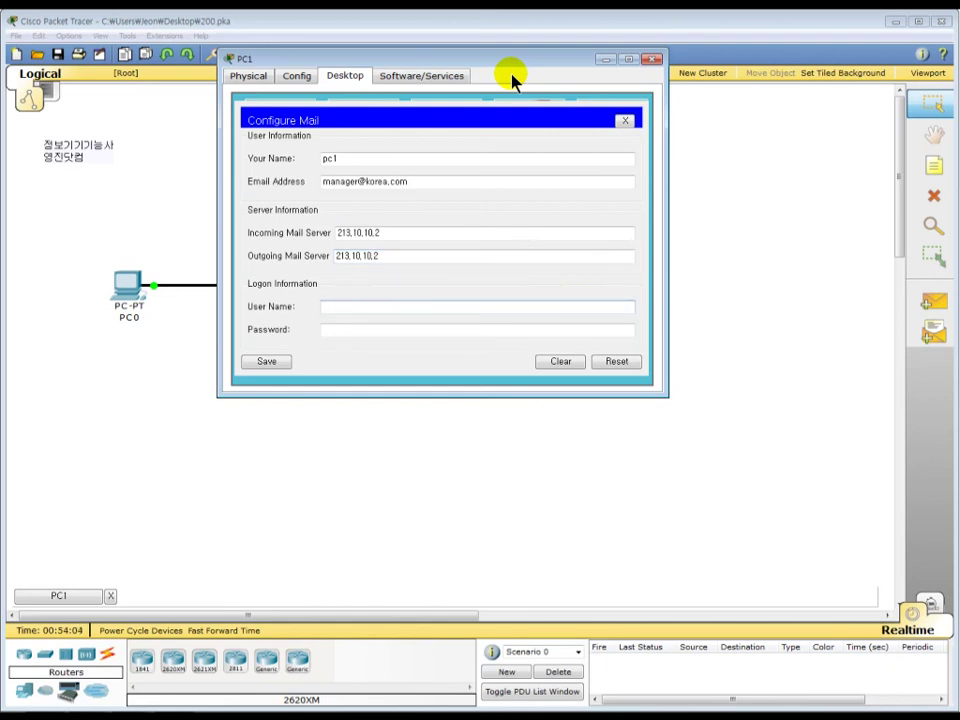
{"action": "key", "text": "Tab"}
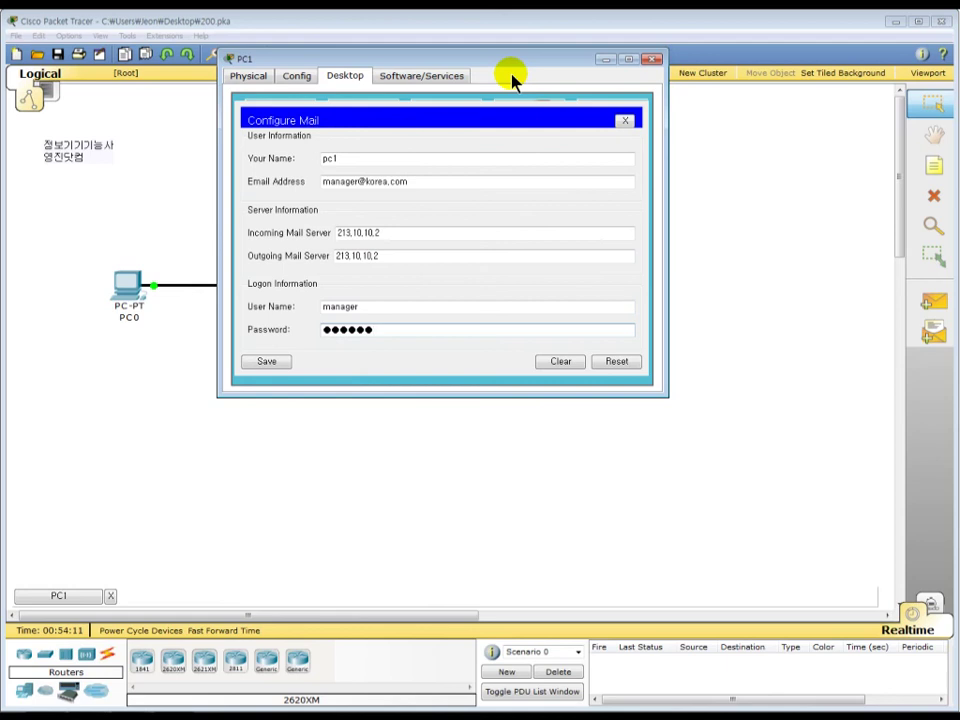
Save PC1's mail settings and bring up a blank Compose Mail form
{"action": "left_click", "coordinate": [266, 362]}
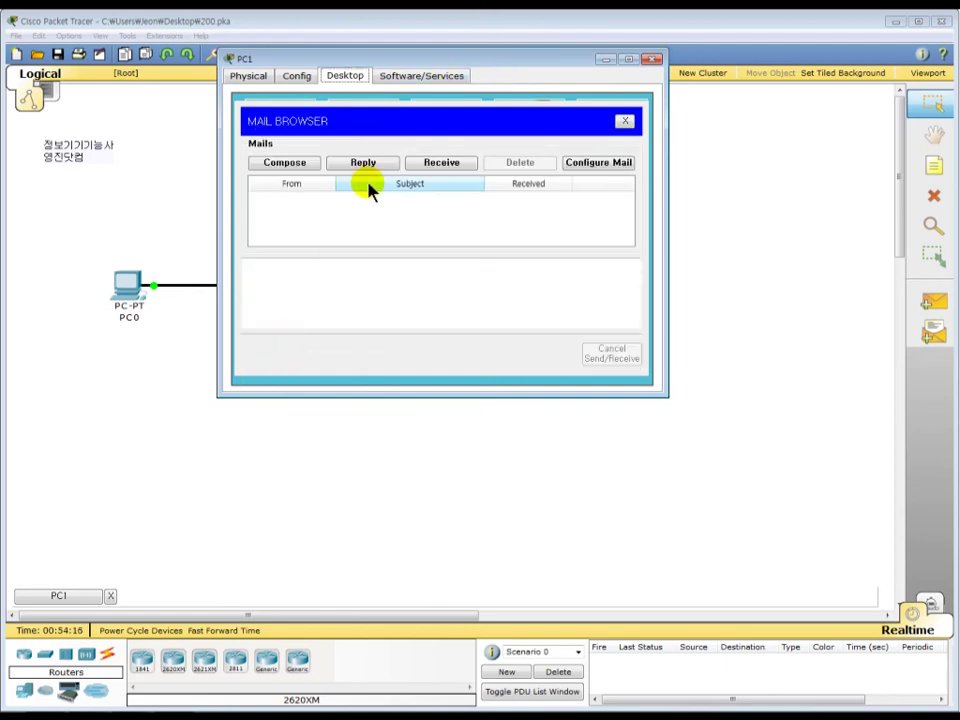
{"action": "left_click_drag", "start_coordinate": [365, 64], "coordinate": [515, 48]}
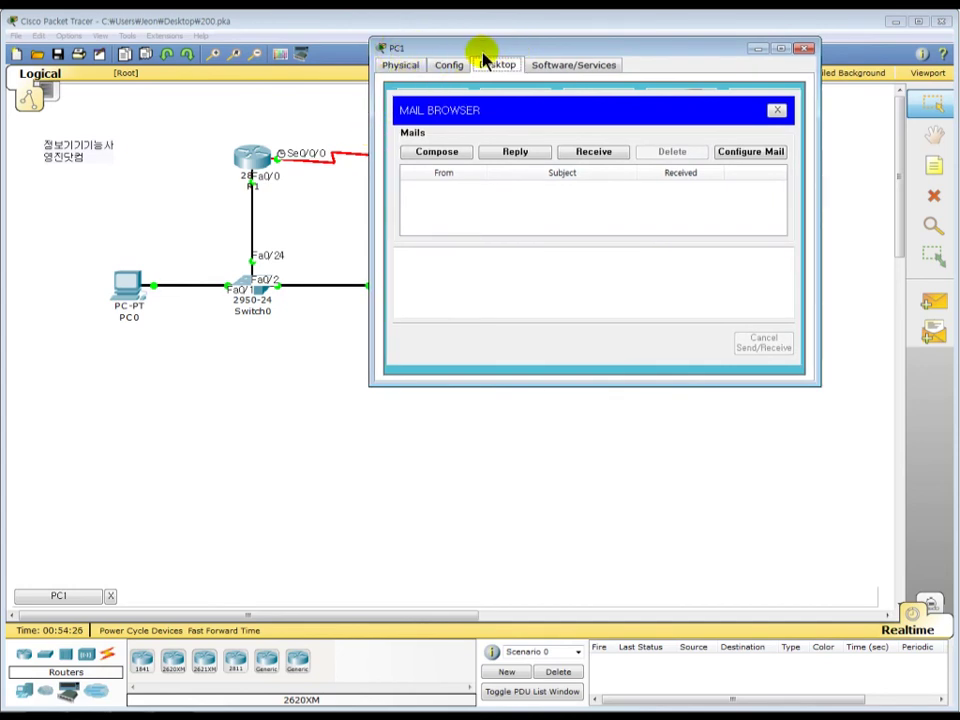
{"action": "left_click_drag", "start_coordinate": [484, 52], "coordinate": [464, 56]}
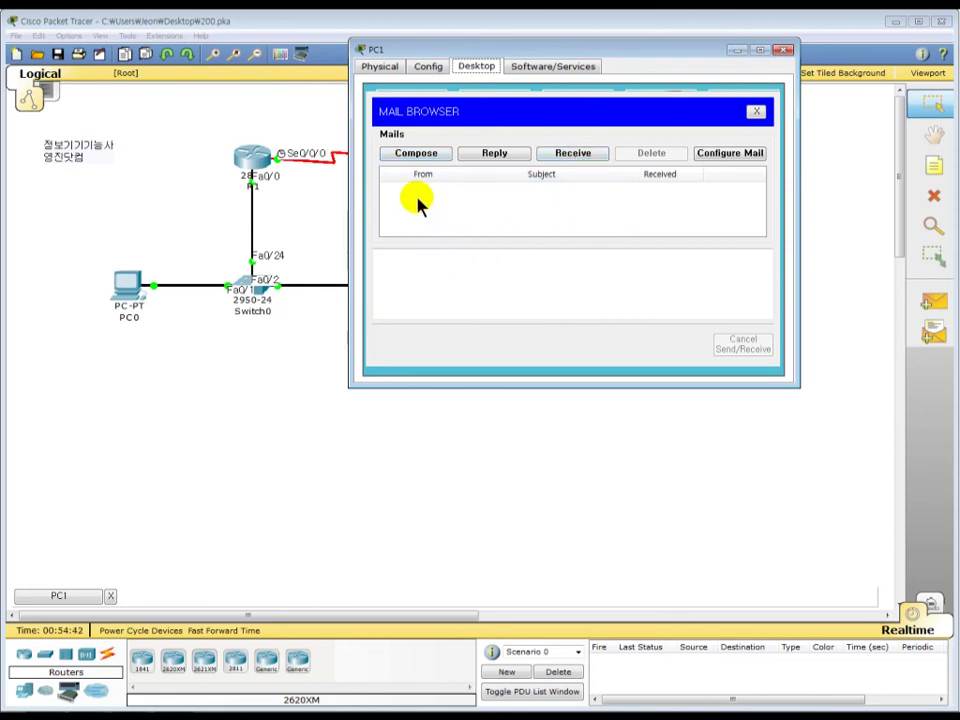
{"action": "left_click", "coordinate": [420, 157]}
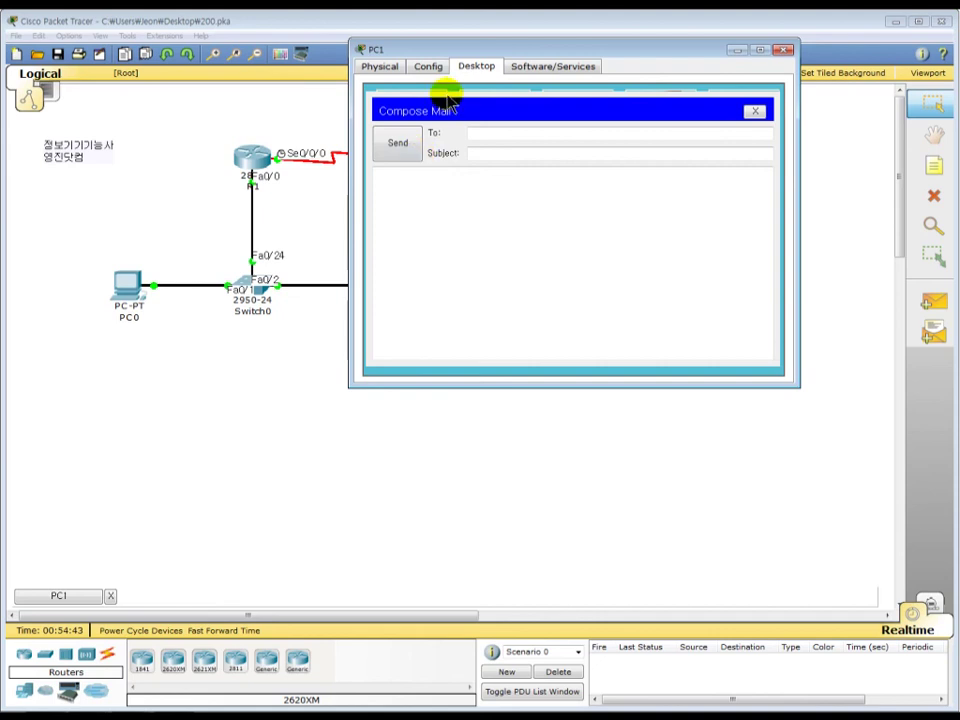
Send a mail to the admin account with subject 'test' and body 'welcom', confirming Send Success
{"action": "left_click_drag", "start_coordinate": [464, 50], "coordinate": [347, 49]}
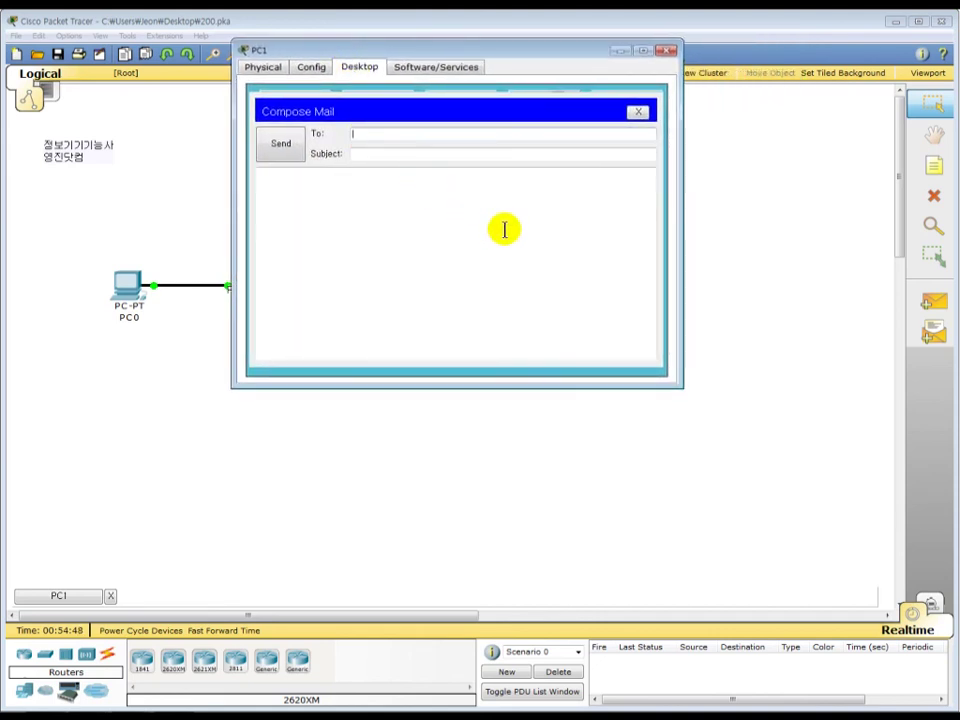
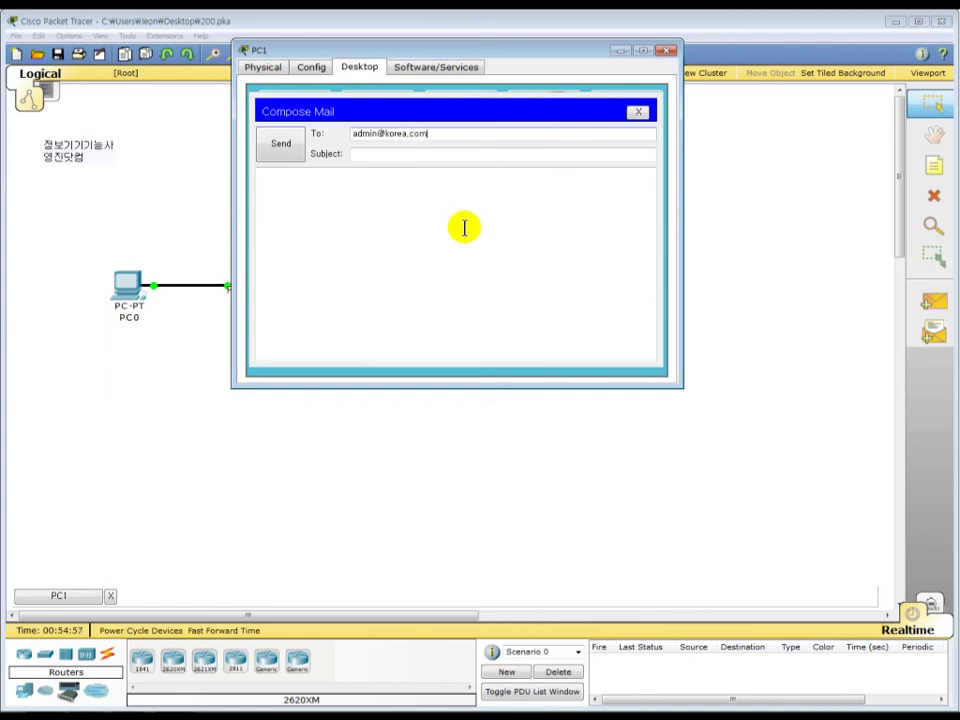
{"action": "left_click", "coordinate": [399, 154]}
{"action": "type", "text": "test"}
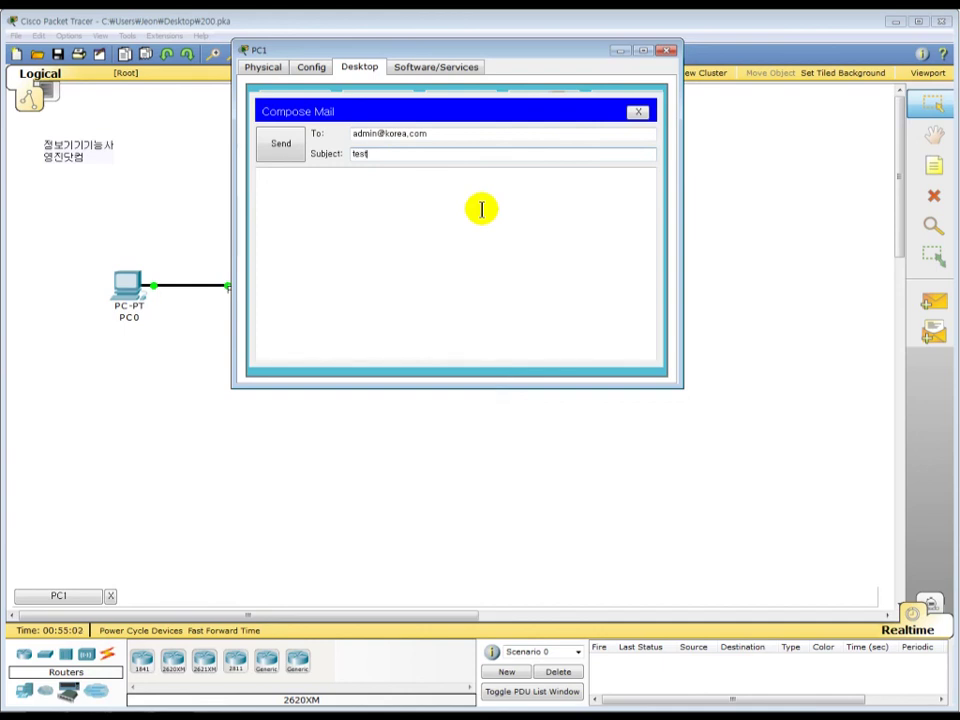
{"action": "left_click", "coordinate": [418, 222]}
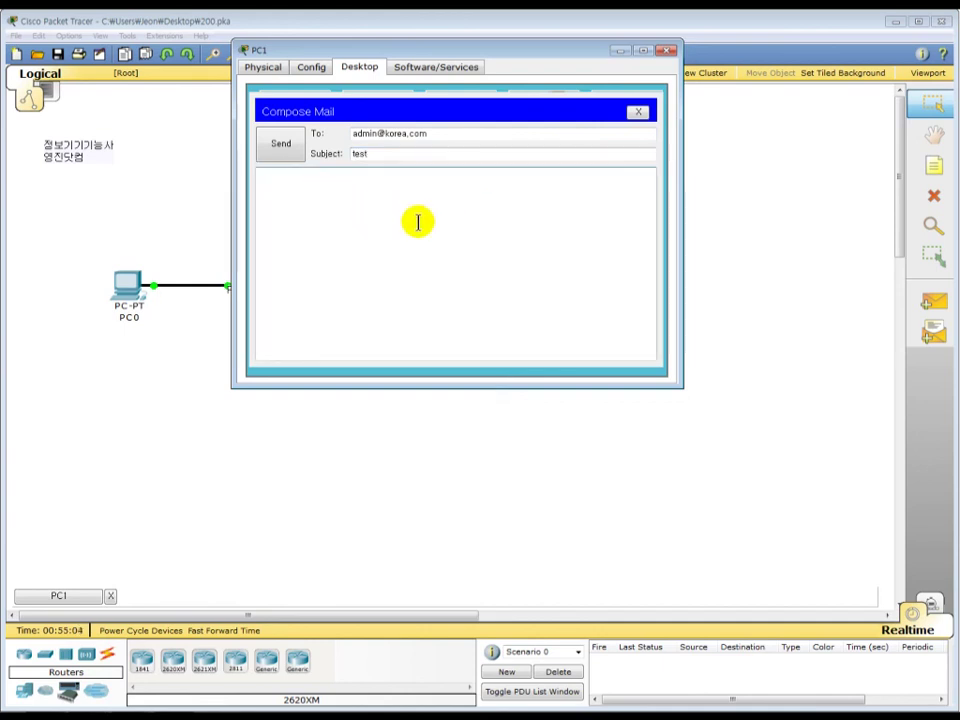
{"action": "type", "text": "welcom!"}
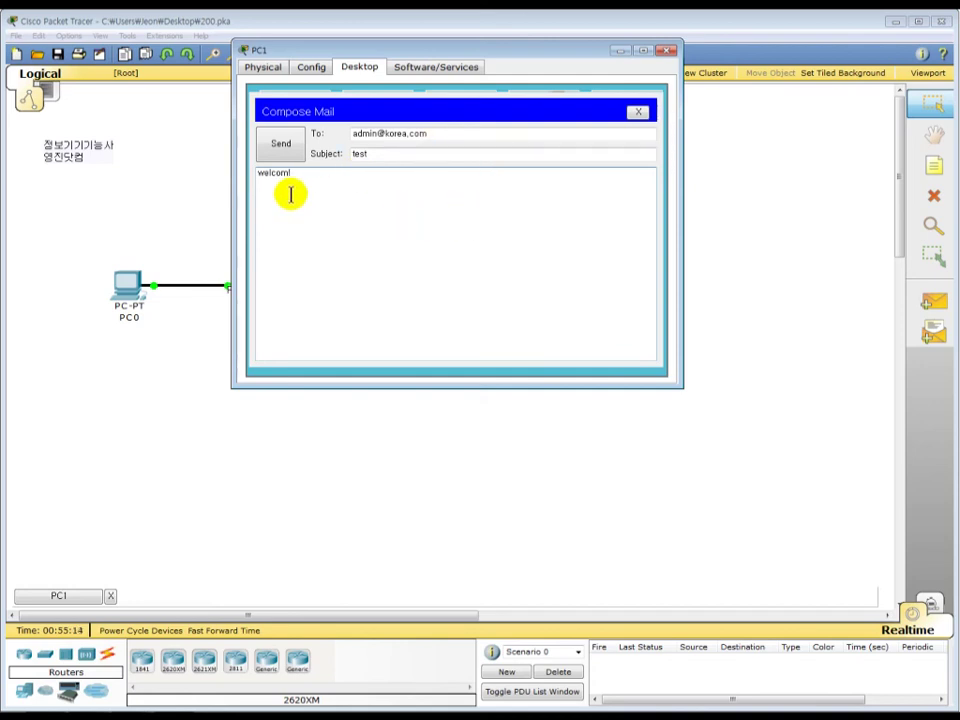
{"action": "left_click", "coordinate": [281, 148]}
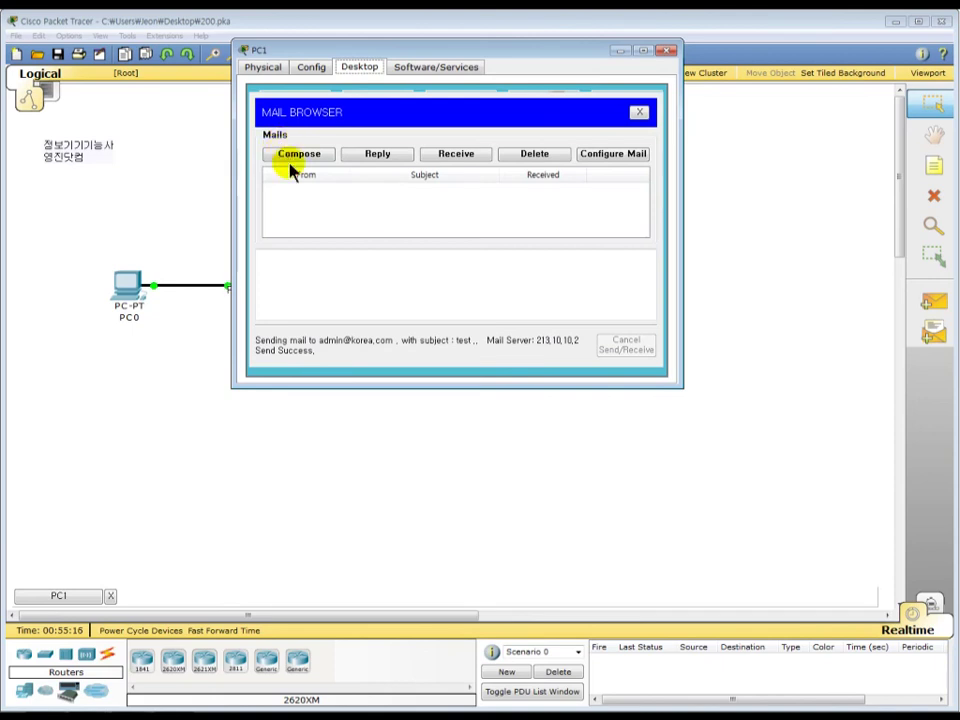
{"action": "left_click_drag", "start_coordinate": [255, 361], "coordinate": [315, 363]}
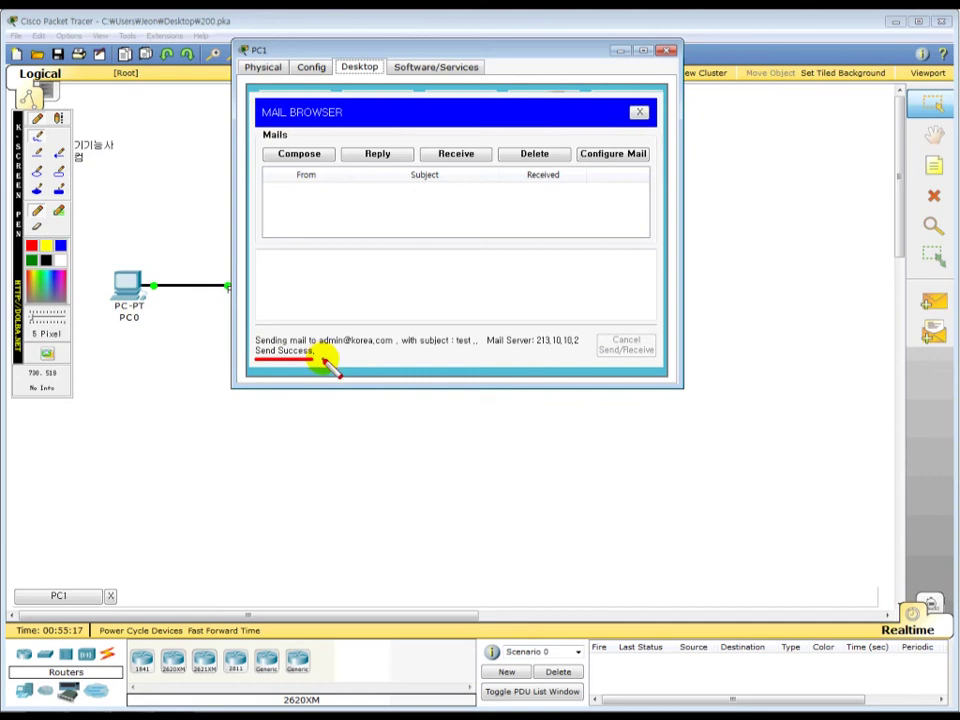
{"action": "key", "text": "Escape"}
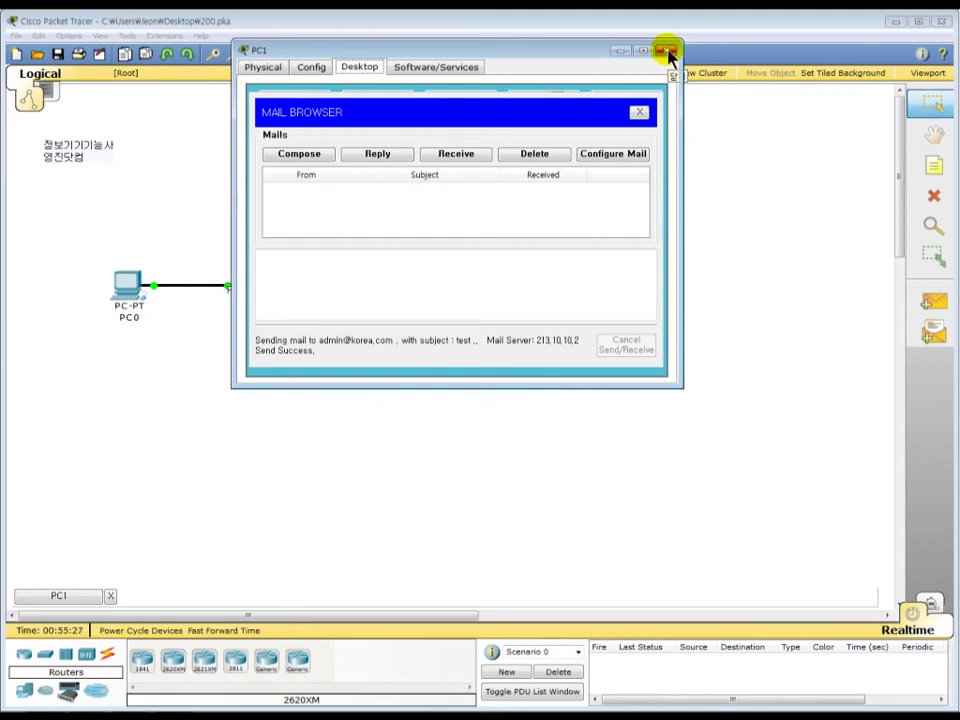
Receive mail on PC0, open the test message from the manager account, then close PC0
{"action": "left_click", "coordinate": [668, 52]}
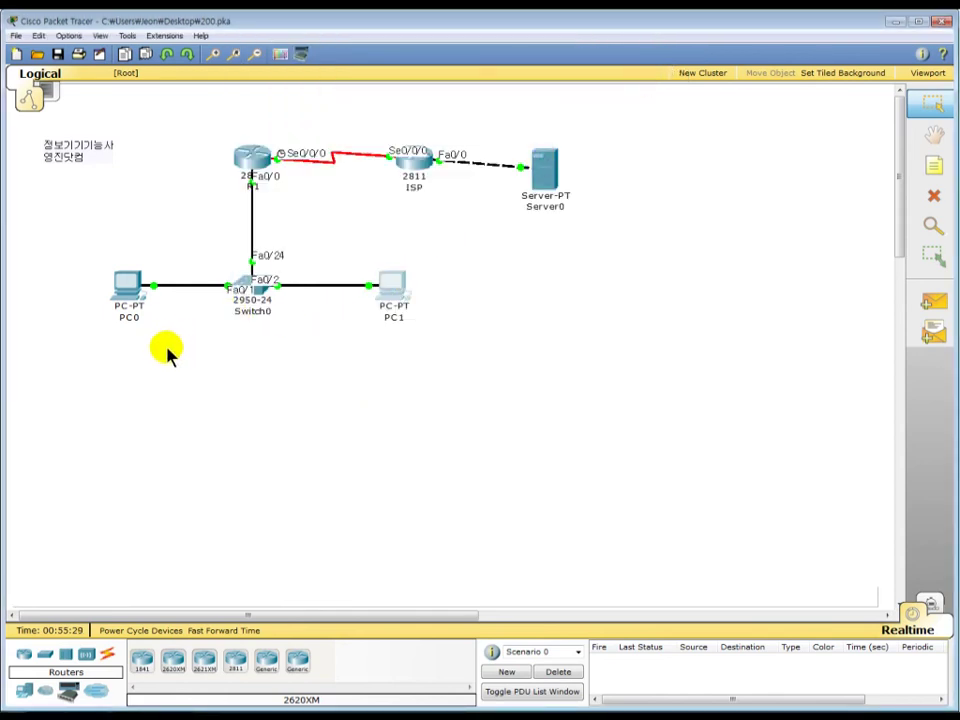
{"action": "left_click", "coordinate": [133, 289]}
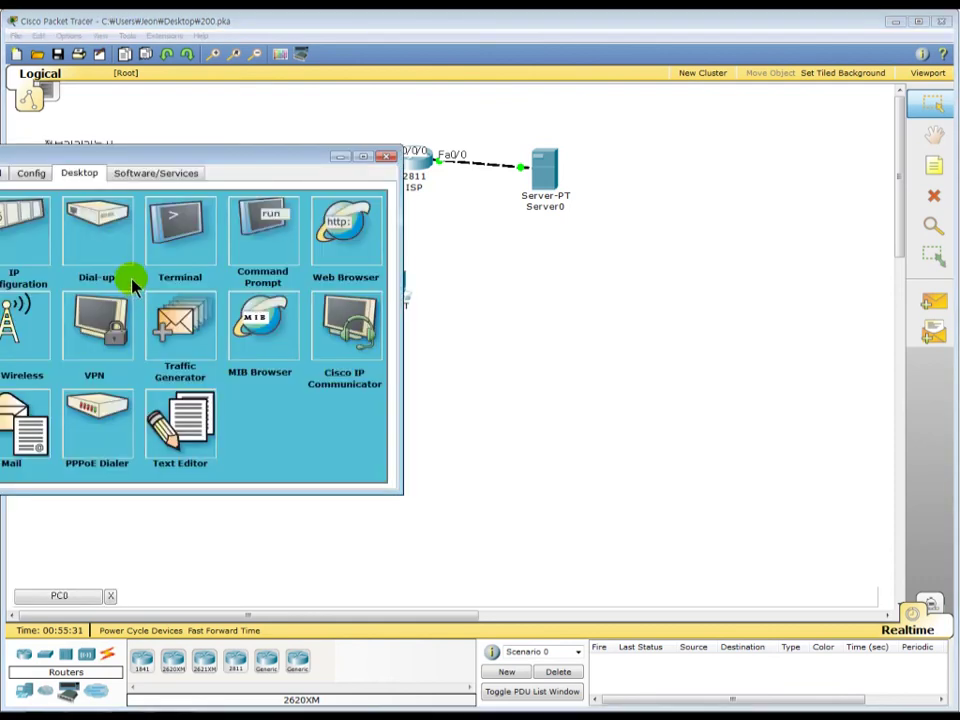
{"action": "left_click_drag", "start_coordinate": [137, 154], "coordinate": [415, 73]}
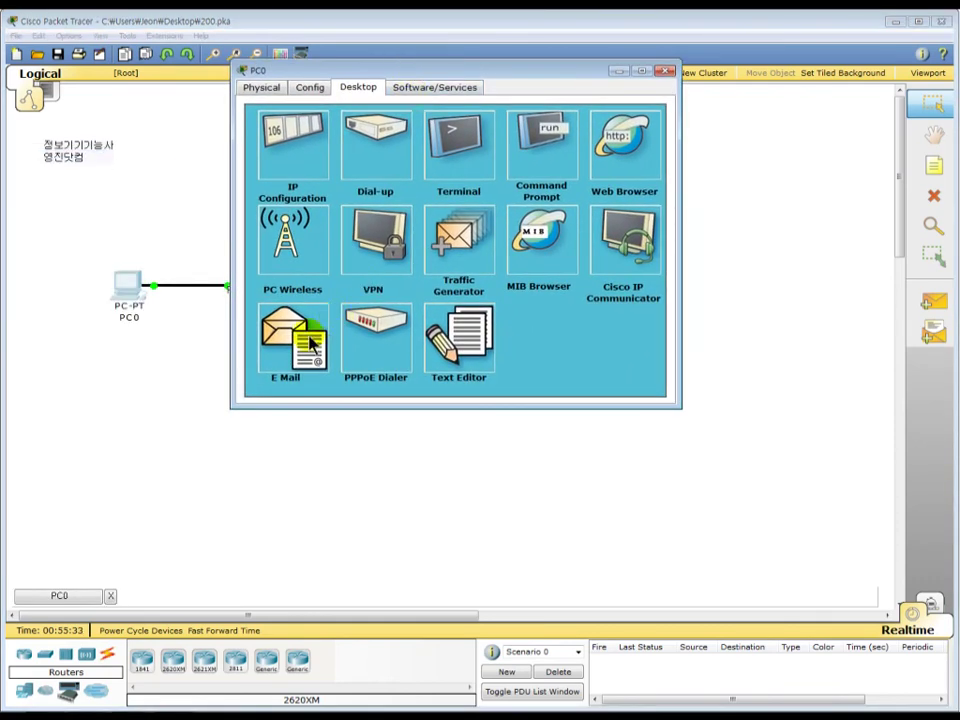
{"action": "left_click", "coordinate": [300, 335]}
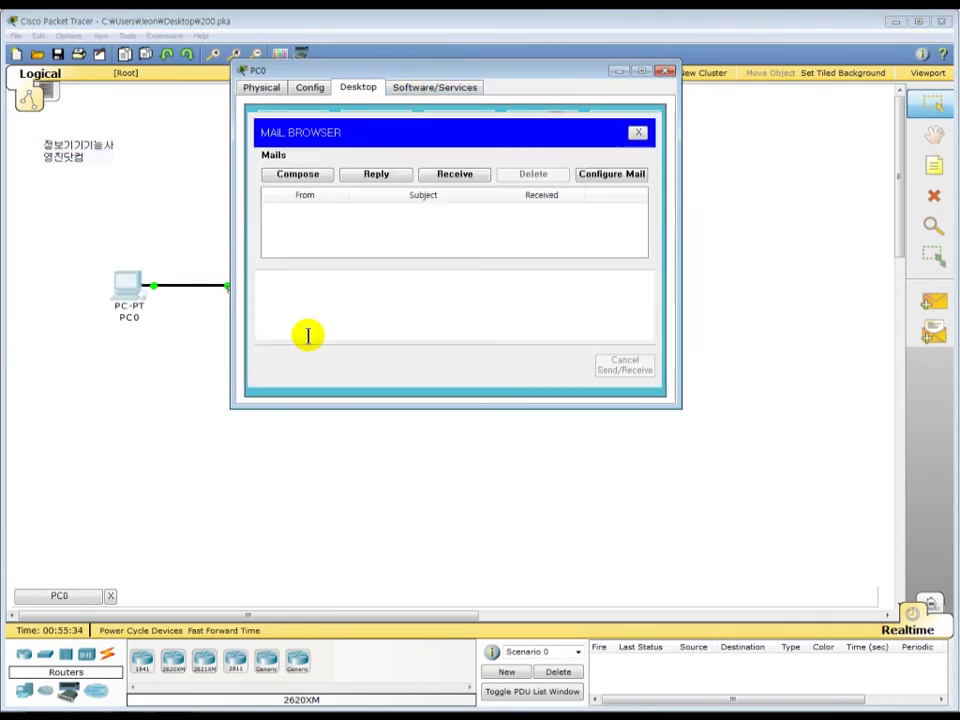
{"action": "left_click", "coordinate": [456, 178]}
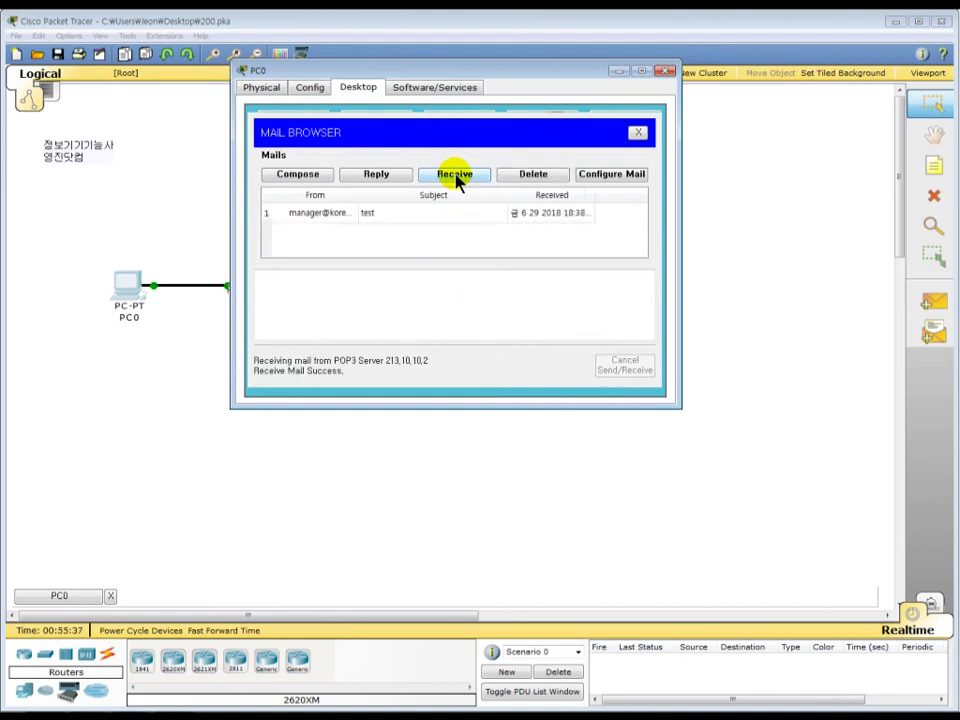
{"action": "left_click", "coordinate": [372, 213]}
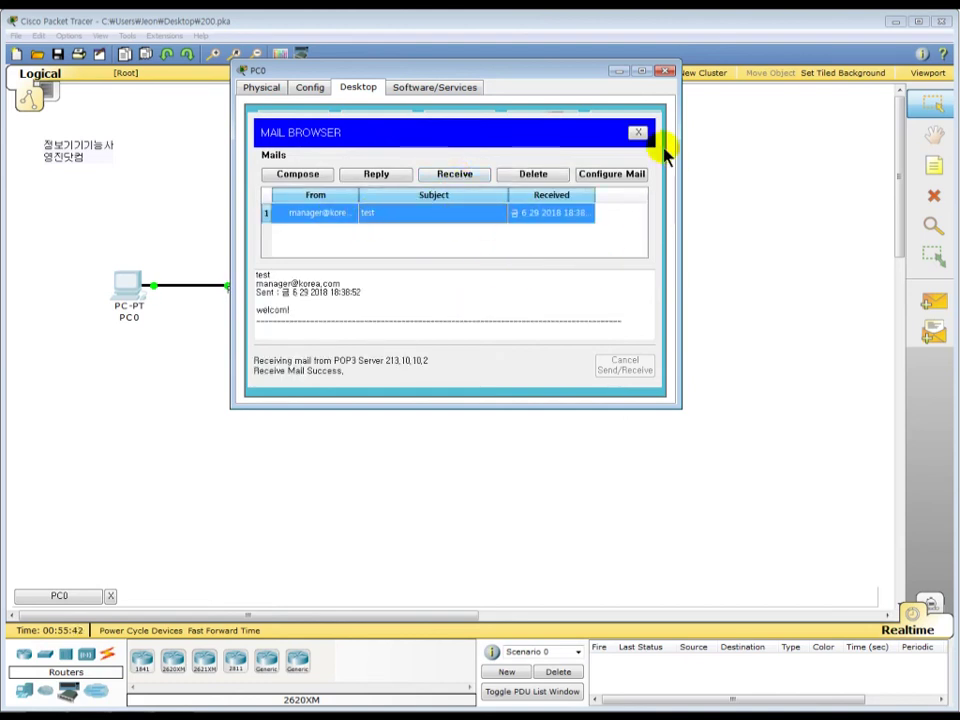
{"action": "left_click", "coordinate": [665, 72]}
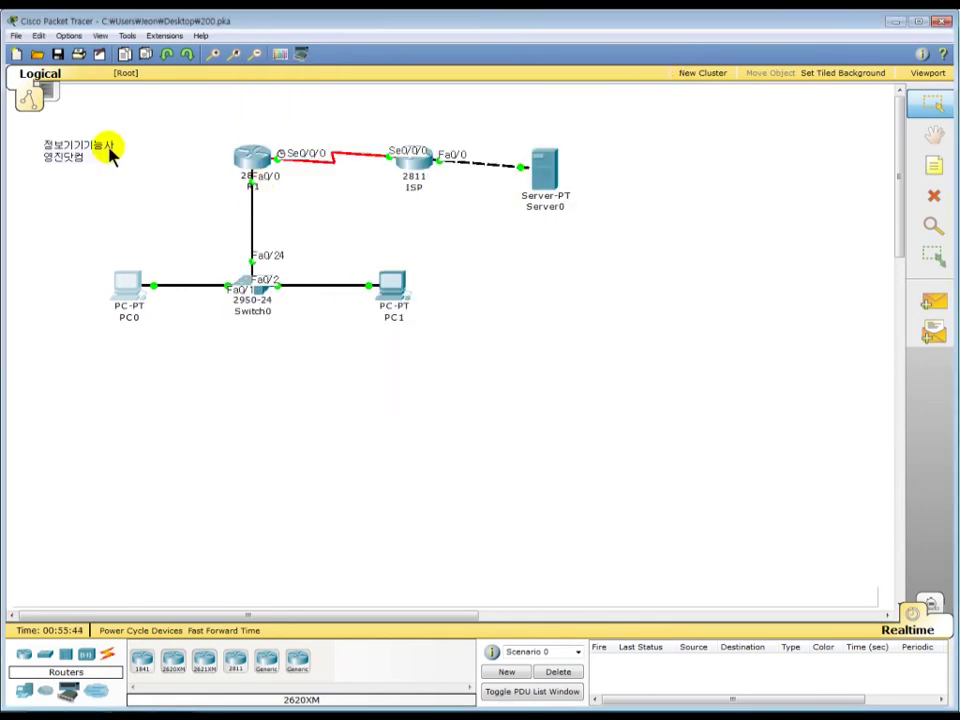